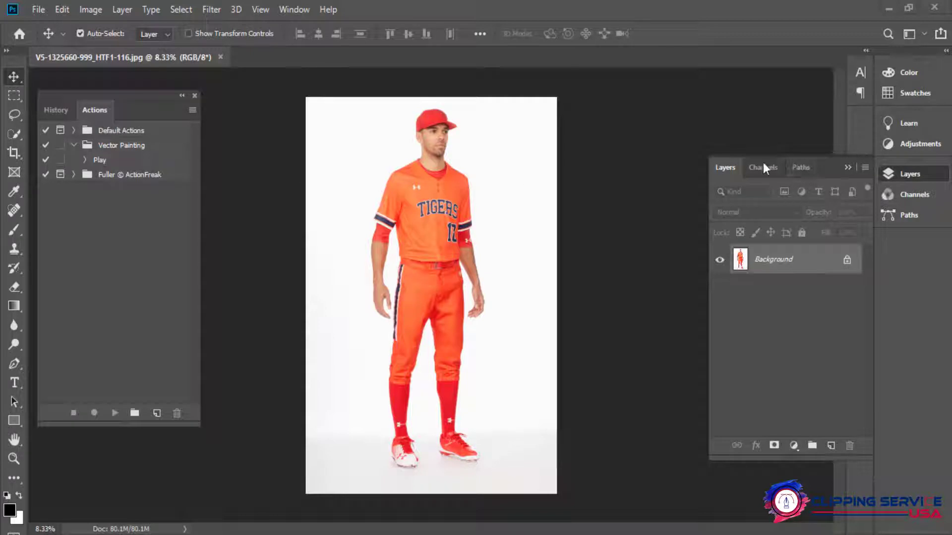
Step: Create a new empty path and prepare the Pen tool for outlining at the cuff of the trouser leg on the image's left
{"action": "left_click", "coordinate": [797, 167]}
{"action": "left_click", "coordinate": [831, 445]}
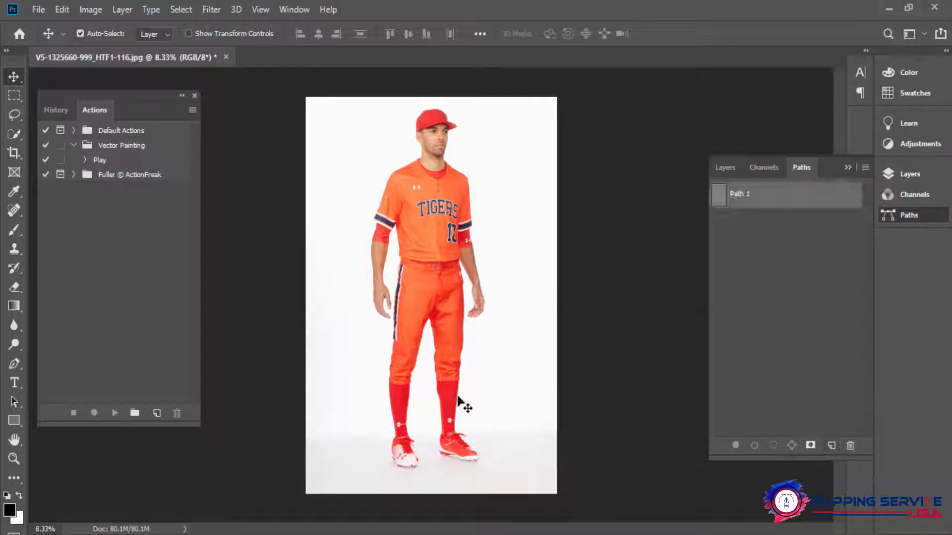
{"action": "left_click", "coordinate": [401, 389], "text": "ctrl"}
{"action": "left_click", "coordinate": [397, 388], "text": "ctrl"}
{"action": "left_click", "coordinate": [377, 383], "text": "ctrl"}
{"action": "left_click", "coordinate": [330, 373], "text": "ctrl"}
{"action": "key", "text": "p"}
{"action": "left_click_drag", "start_coordinate": [323, 368], "coordinate": [355, 367]}
{"action": "left_click", "coordinate": [322, 329], "text": "ctrl"}
{"action": "left_click", "coordinate": [326, 326], "text": "ctrl"}
{"action": "left_click", "coordinate": [325, 325], "text": "ctrl"}
{"action": "left_click", "coordinate": [364, 377], "text": "ctrl"}
{"action": "left_click", "coordinate": [920, 460]}
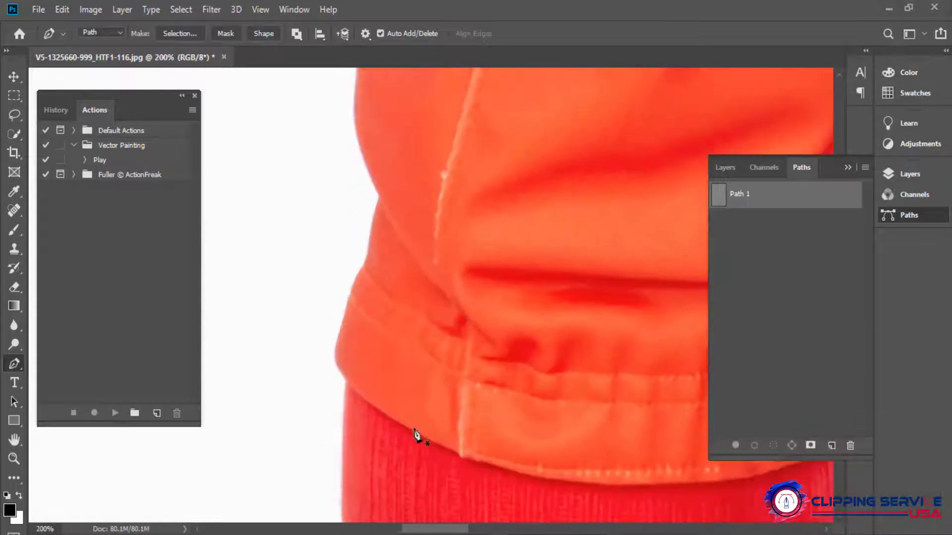
Step: Trace the outer edge of the image-left trouser leg with the Pen tool, from the cuff up past the lower fabric folds
{"action": "left_click_drag", "start_coordinate": [369, 267], "coordinate": [398, 362]}
{"action": "left_click", "coordinate": [375, 272]}
{"action": "left_click_drag", "start_coordinate": [382, 260], "coordinate": [392, 182]}
{"action": "left_click_drag", "start_coordinate": [392, 182], "coordinate": [390, 311]}
{"action": "left_click", "coordinate": [422, 260]}
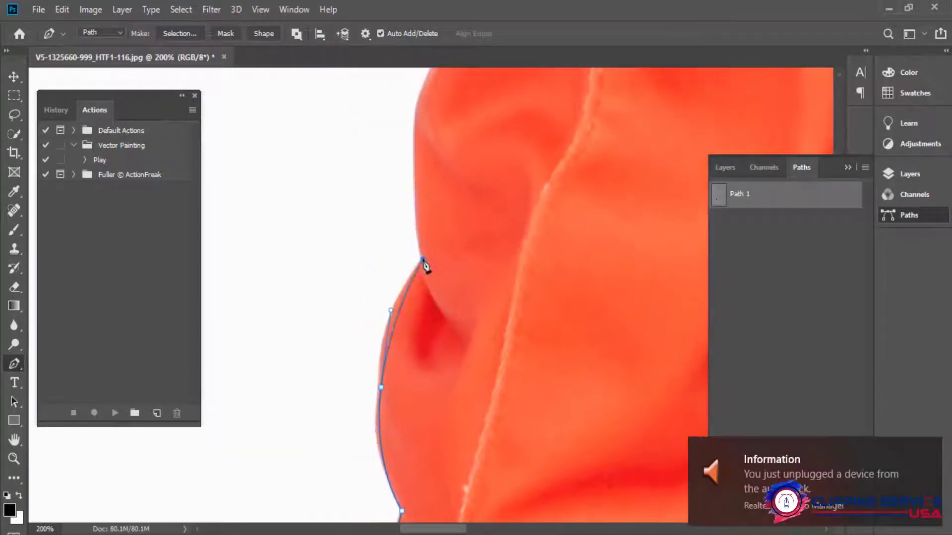
{"action": "left_click_drag", "start_coordinate": [423, 260], "coordinate": [413, 188]}
{"action": "left_click_drag", "start_coordinate": [421, 148], "coordinate": [440, 349]}
{"action": "left_click_drag", "start_coordinate": [452, 272], "coordinate": [472, 196]}
Step: Continue the path along the outer trouser edge up to the start of the navy side stripe, undoing misplaced anchors
{"action": "left_click_drag", "start_coordinate": [473, 188], "coordinate": [473, 313]}
{"action": "left_click", "coordinate": [366, 38]}
{"action": "left_click_drag", "start_coordinate": [506, 101], "coordinate": [505, 159]}
{"action": "key", "text": "ctrl+minus"}
{"action": "left_click_drag", "start_coordinate": [475, 218], "coordinate": [502, 296]}
{"action": "key", "text": "ctrl+z"}
{"action": "key", "text": "ctrl+z"}
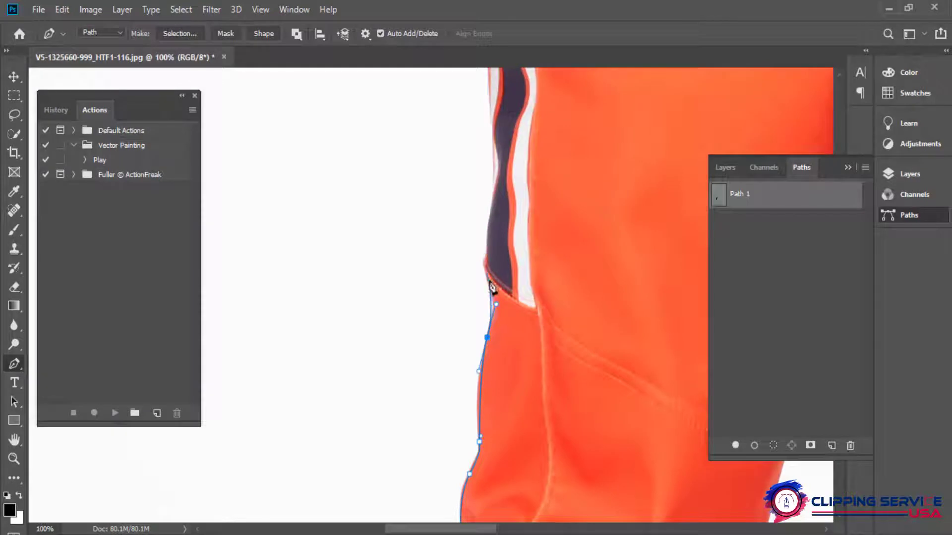
{"action": "left_click_drag", "start_coordinate": [485, 260], "coordinate": [512, 398]}
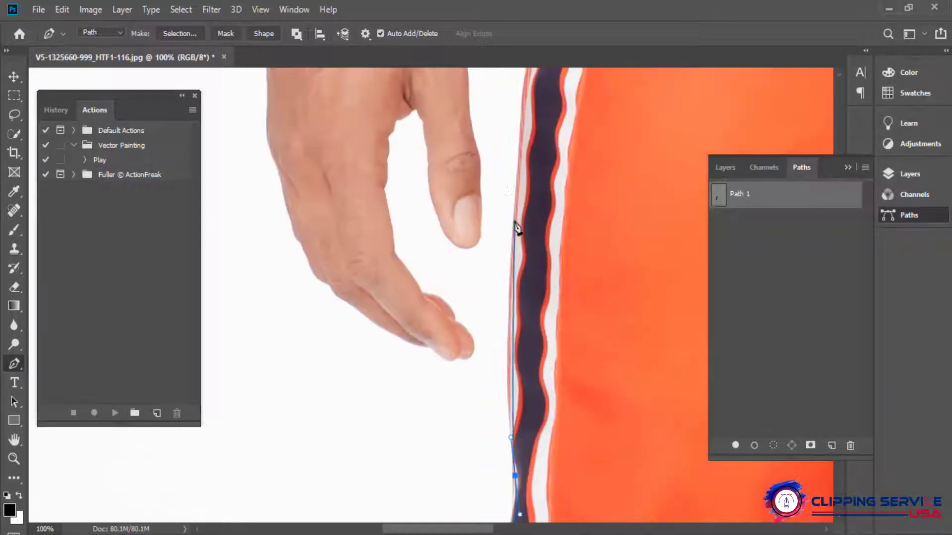
Step: Trace the striped outer edge of the trousers from beside the hand up to just below the belt
{"action": "left_click_drag", "start_coordinate": [514, 220], "coordinate": [524, 363]}
{"action": "left_click_drag", "start_coordinate": [540, 265], "coordinate": [554, 201]}
{"action": "left_click_drag", "start_coordinate": [555, 201], "coordinate": [555, 322]}
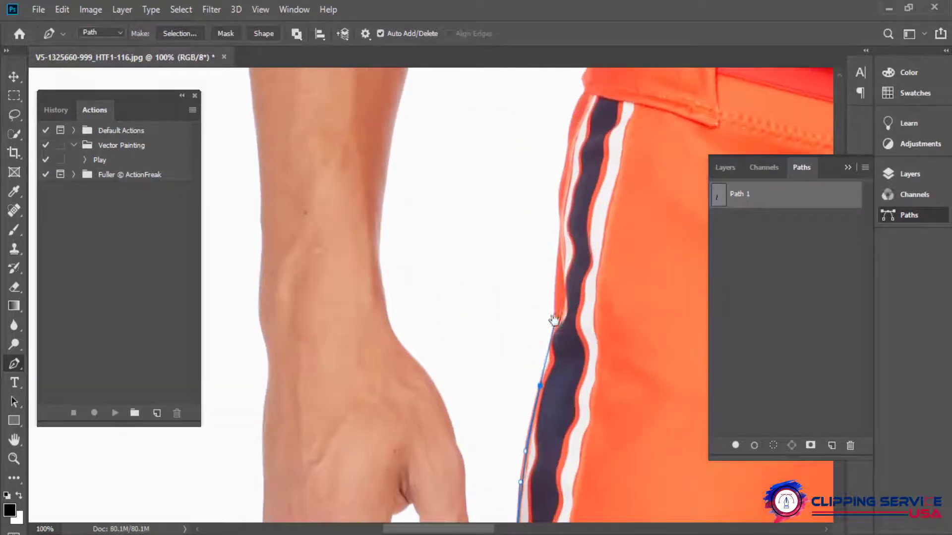
{"action": "left_click_drag", "start_coordinate": [559, 251], "coordinate": [560, 225]}
{"action": "left_click", "coordinate": [559, 217]}
{"action": "left_click_drag", "start_coordinate": [564, 173], "coordinate": [566, 169]}
{"action": "left_click_drag", "start_coordinate": [571, 122], "coordinate": [523, 247]}
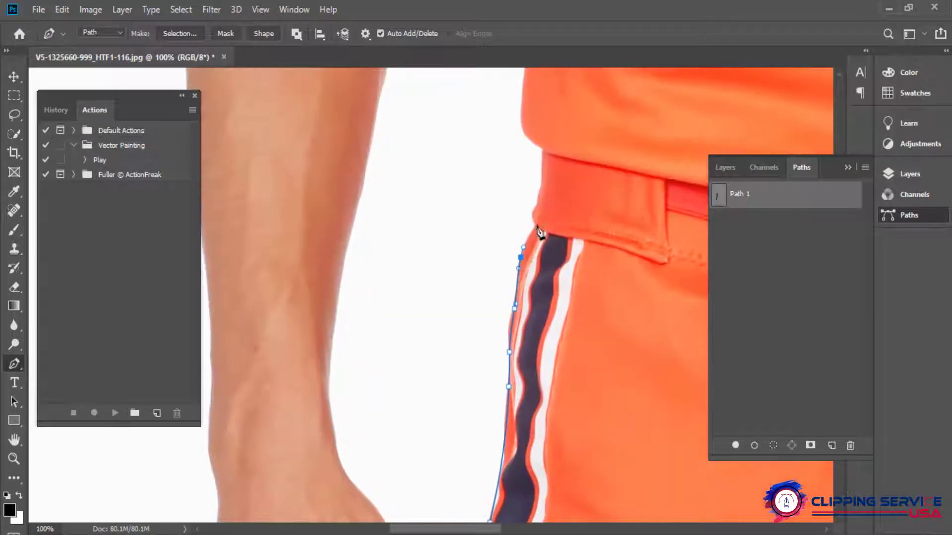
Step: Extend the path past the belt and up the jersey's side to the armpit, then down the inside of the striped sleeve
{"action": "left_click_drag", "start_coordinate": [542, 208], "coordinate": [568, 317]}
{"action": "left_click_drag", "start_coordinate": [547, 218], "coordinate": [548, 187]}
{"action": "left_click_drag", "start_coordinate": [554, 164], "coordinate": [563, 302]}
{"action": "left_click_drag", "start_coordinate": [548, 214], "coordinate": [535, 138]}
{"action": "left_click_drag", "start_coordinate": [525, 76], "coordinate": [571, 297]}
{"action": "left_click_drag", "start_coordinate": [559, 216], "coordinate": [530, 274]}
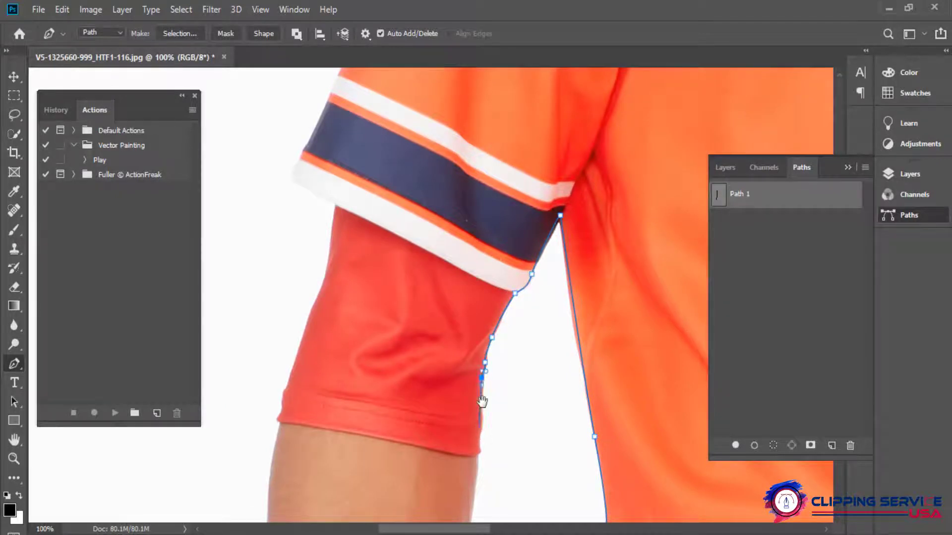
{"action": "key", "text": "ctrl+plus"}
{"action": "scroll", "coordinate": [488, 346], "scroll_direction": "down", "scroll_amount": 5}
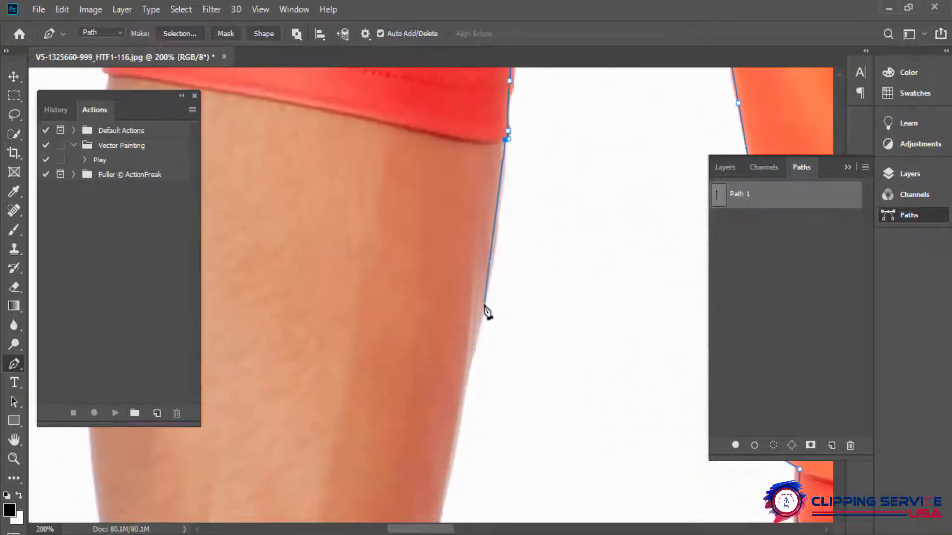
{"action": "left_click_drag", "start_coordinate": [480, 287], "coordinate": [462, 377]}
{"action": "left_click_drag", "start_coordinate": [492, 200], "coordinate": [492, 103]}
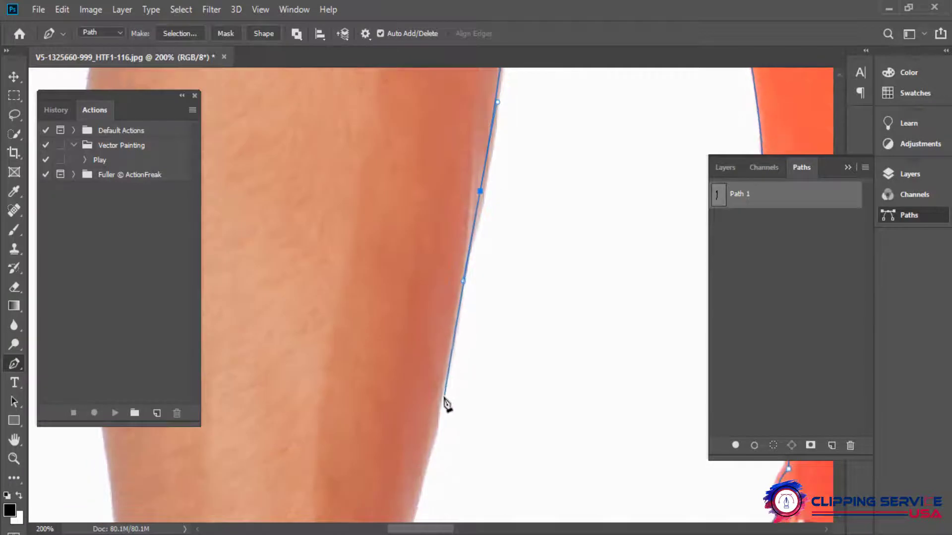
{"action": "left_click_drag", "start_coordinate": [441, 401], "coordinate": [506, 397]}
{"action": "key", "text": "ctrl+minus"}
{"action": "key", "text": "ctrl+minus"}
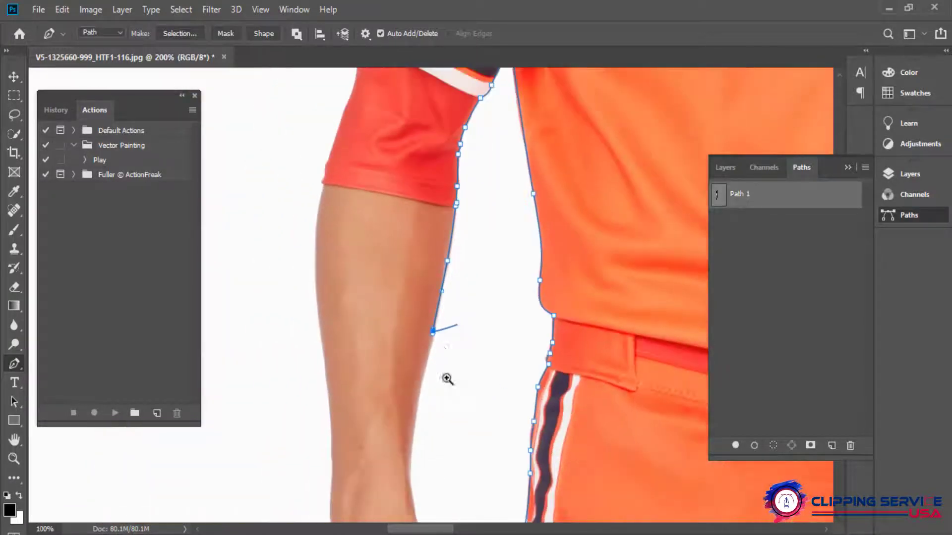
{"action": "left_click_drag", "start_coordinate": [472, 210], "coordinate": [427, 360]}
{"action": "key", "text": "Delete"}
{"action": "left_click", "coordinate": [454, 216], "text": "ctrl"}
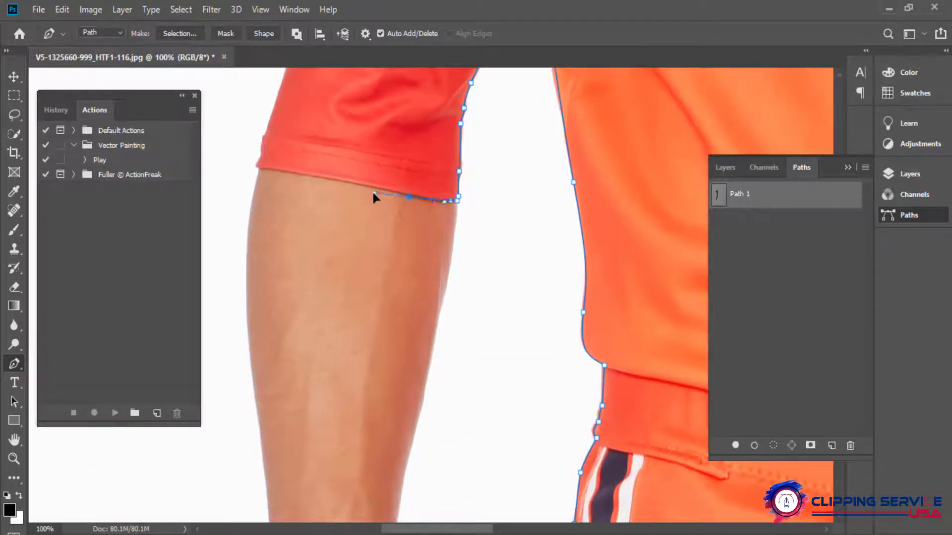
{"action": "left_click", "coordinate": [427, 198], "text": "ctrl"}
{"action": "key", "text": "Delete"}
Step: Trace the hem of the image-left red undershirt sleeve across the forearm to its outer corner, leaving out the bare arm
{"action": "left_click_drag", "start_coordinate": [505, 204], "coordinate": [587, 241]}
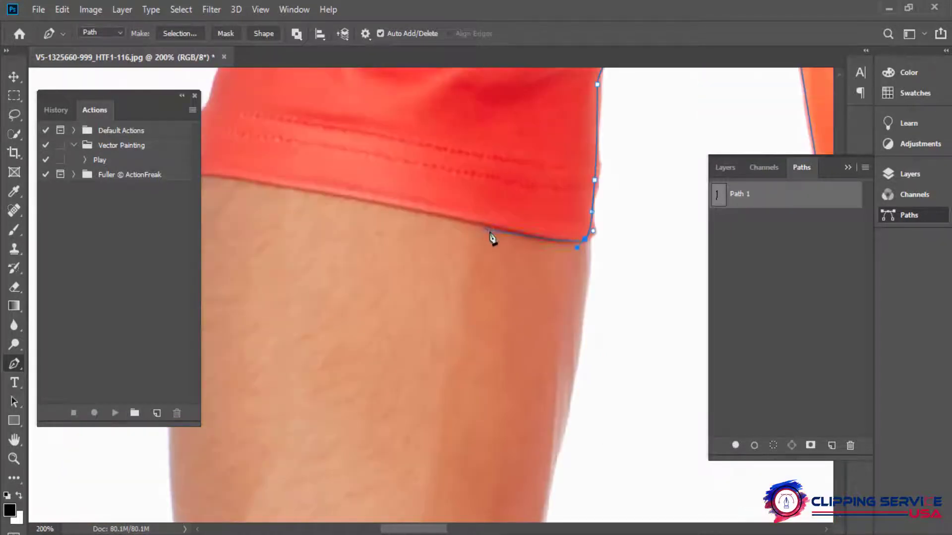
{"action": "left_click_drag", "start_coordinate": [417, 220], "coordinate": [671, 283]}
{"action": "left_click_drag", "start_coordinate": [510, 246], "coordinate": [457, 239]}
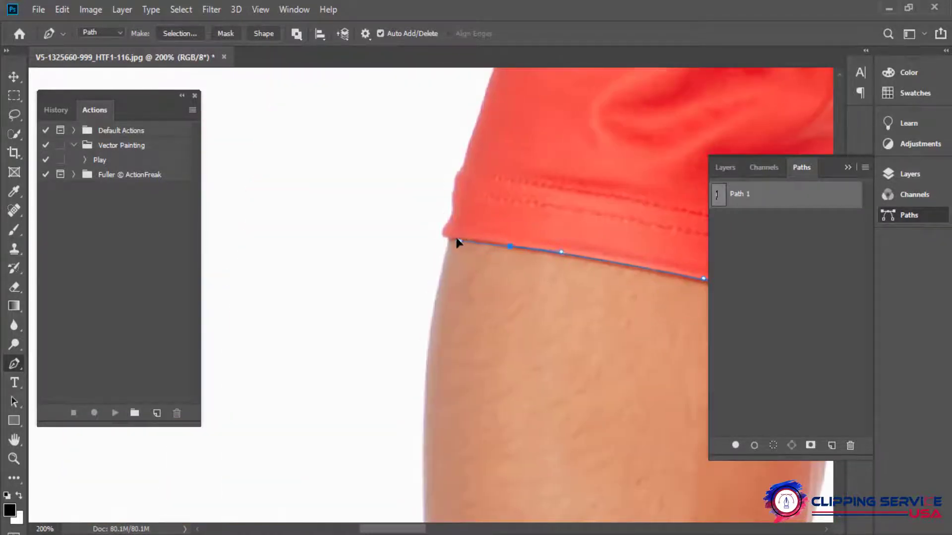
{"action": "left_click_drag", "start_coordinate": [459, 198], "coordinate": [456, 208]}
{"action": "left_click_drag", "start_coordinate": [459, 200], "coordinate": [437, 379]}
Step: Trace the outer edge of the red undershirt sleeve upward and around the corner of the jersey sleeve's white band
{"action": "left_click_drag", "start_coordinate": [497, 184], "coordinate": [520, 126]}
{"action": "scroll", "coordinate": [521, 127], "scroll_direction": "down", "scroll_amount": 1}
{"action": "left_click_drag", "start_coordinate": [531, 145], "coordinate": [534, 331]}
{"action": "left_click_drag", "start_coordinate": [535, 236], "coordinate": [497, 194]}
{"action": "left_click_drag", "start_coordinate": [496, 195], "coordinate": [465, 347]}
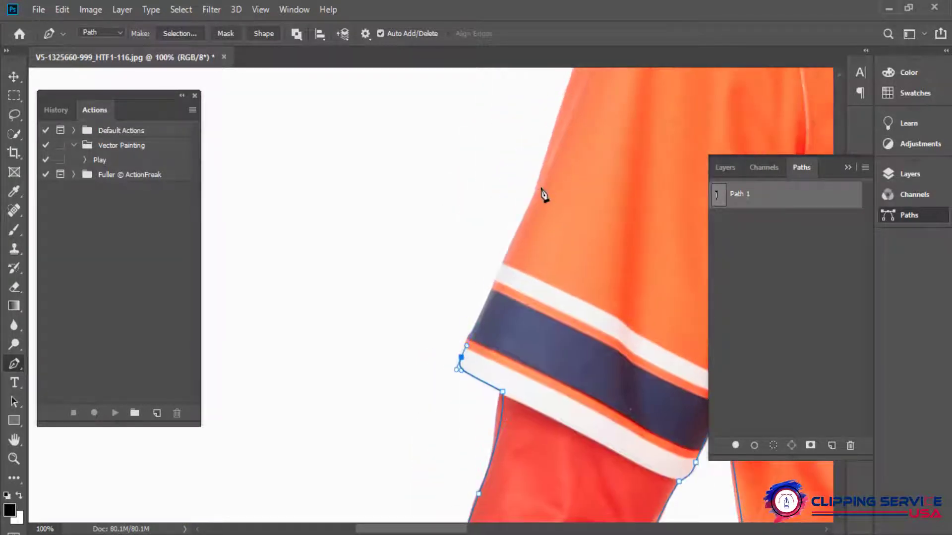
Step: Trace the jersey sleeve's outer edge up and around the image-left shoulder, undoing and redrawing the misplaced curve
{"action": "left_click_drag", "start_coordinate": [541, 183], "coordinate": [546, 173]}
{"action": "left_click_drag", "start_coordinate": [551, 170], "coordinate": [474, 432]}
{"action": "left_click_drag", "start_coordinate": [529, 233], "coordinate": [427, 416]}
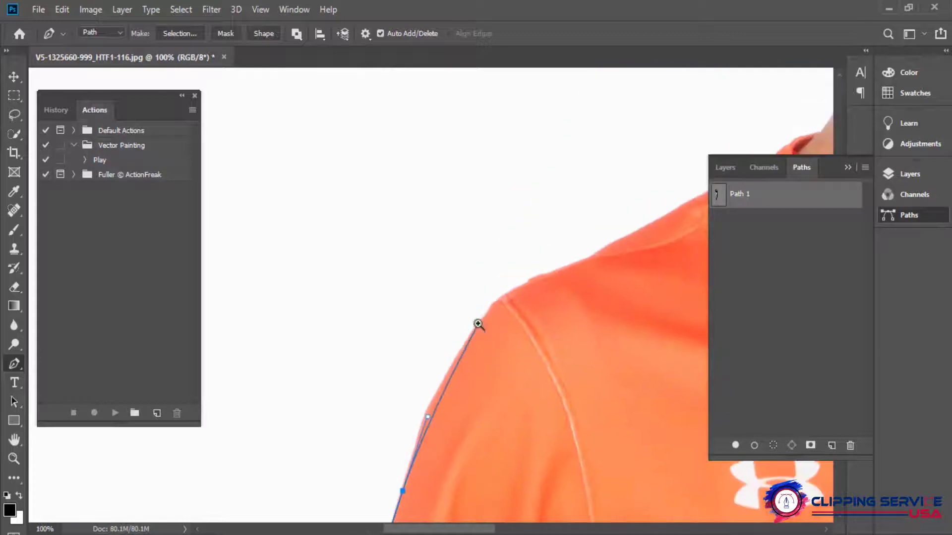
{"action": "scroll", "coordinate": [478, 323], "scroll_direction": "up", "scroll_amount": 1}
{"action": "left_click_drag", "start_coordinate": [472, 333], "coordinate": [512, 257]}
{"action": "key", "text": "ctrl+z"}
{"action": "left_click_drag", "start_coordinate": [436, 393], "coordinate": [497, 296]}
{"action": "left_click_drag", "start_coordinate": [539, 263], "coordinate": [567, 246]}
{"action": "left_click", "coordinate": [574, 244]}
Step: Continue the path along the top of the image-left shoulder to the edge of the collar
{"action": "left_click_drag", "start_coordinate": [588, 231], "coordinate": [467, 351]}
{"action": "left_click_drag", "start_coordinate": [553, 311], "coordinate": [308, 394]}
{"action": "left_click_drag", "start_coordinate": [486, 300], "coordinate": [557, 263]}
{"action": "left_click_drag", "start_coordinate": [558, 261], "coordinate": [348, 376]}
{"action": "left_click_drag", "start_coordinate": [460, 313], "coordinate": [461, 313]}
{"action": "left_click_drag", "start_coordinate": [476, 300], "coordinate": [492, 296]}
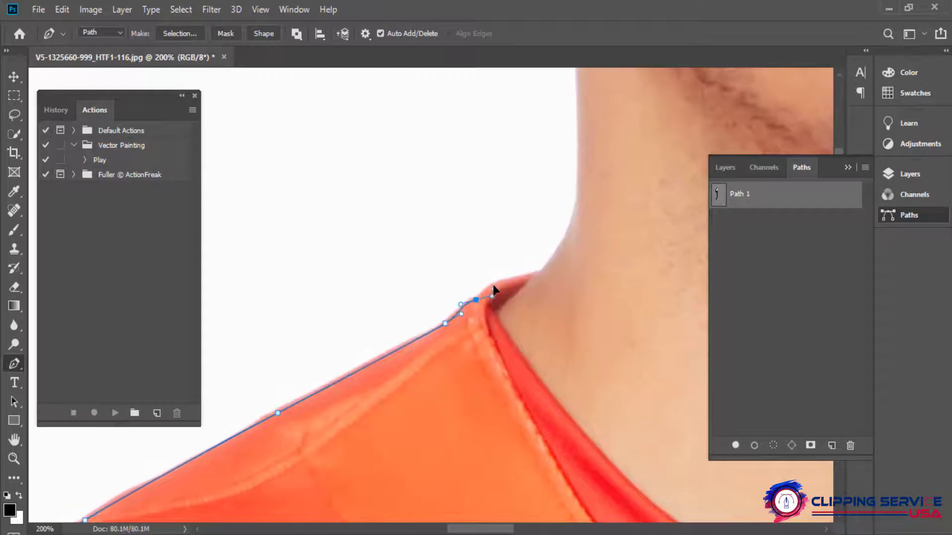
Step: Trace the neckline along the red undershirt collar beneath the neck, up to the collar's opposite side
{"action": "left_click", "coordinate": [493, 314]}
{"action": "left_click_drag", "start_coordinate": [632, 473], "coordinate": [532, 347]}
{"action": "left_click_drag", "start_coordinate": [657, 419], "coordinate": [431, 357]}
{"action": "key", "text": "ctrl+z"}
{"action": "left_click_drag", "start_coordinate": [329, 369], "coordinate": [203, 383]}
{"action": "left_click_drag", "start_coordinate": [468, 351], "coordinate": [473, 397]}
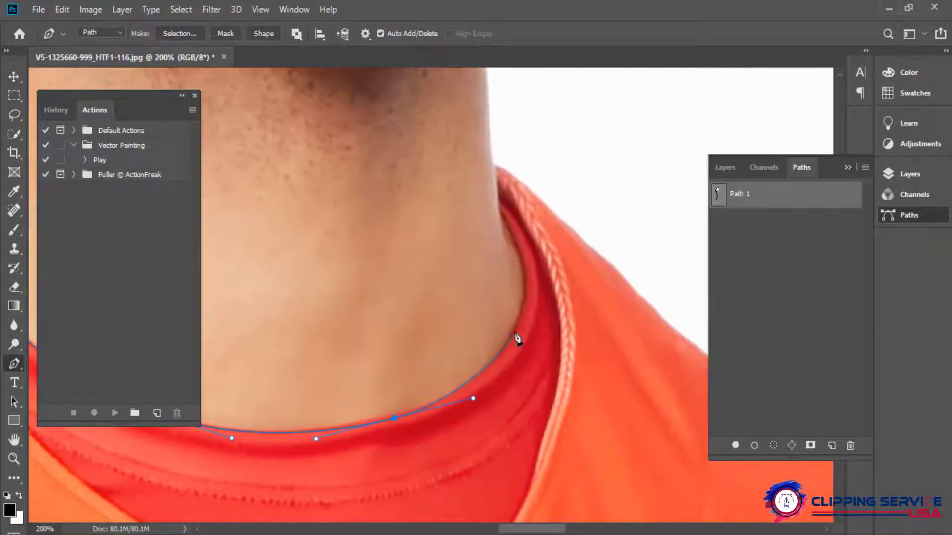
{"action": "left_click_drag", "start_coordinate": [516, 328], "coordinate": [533, 299]}
{"action": "left_click_drag", "start_coordinate": [525, 305], "coordinate": [528, 401]}
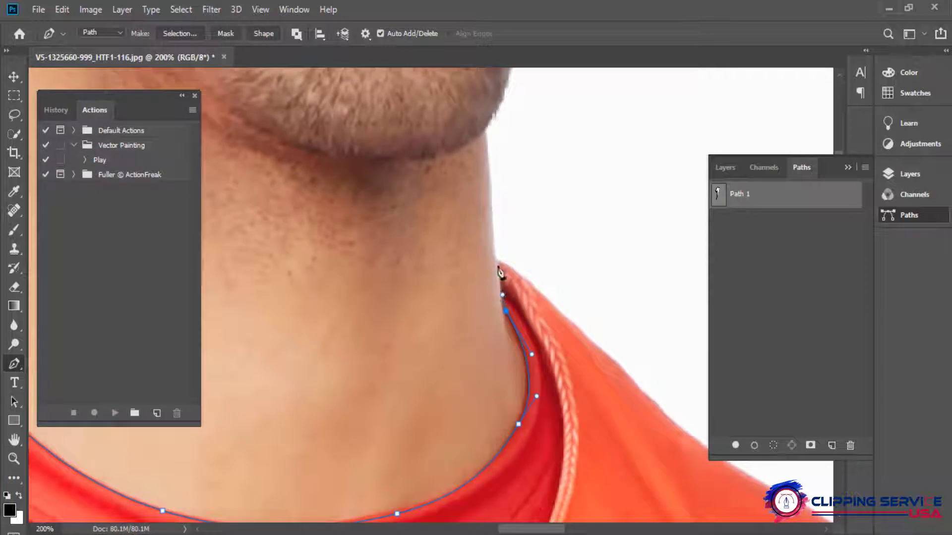
Step: Trace the top of the image-right shoulder from the collar out to the start of the sleeve
{"action": "left_click_drag", "start_coordinate": [569, 322], "coordinate": [362, 172]}
{"action": "left_click_drag", "start_coordinate": [436, 244], "coordinate": [470, 281]}
{"action": "left_click_drag", "start_coordinate": [518, 314], "coordinate": [293, 163]}
{"action": "left_click_drag", "start_coordinate": [418, 234], "coordinate": [479, 268]}
{"action": "left_click_drag", "start_coordinate": [546, 323], "coordinate": [359, 204]}
{"action": "left_click_drag", "start_coordinate": [349, 186], "coordinate": [377, 213]}
{"action": "left_click_drag", "start_coordinate": [399, 231], "coordinate": [409, 241]}
Step: Curve the path around the image-right shoulder and down the upper outer edge of the jersey sleeve
{"action": "left_click_drag", "start_coordinate": [411, 224], "coordinate": [372, 119]}
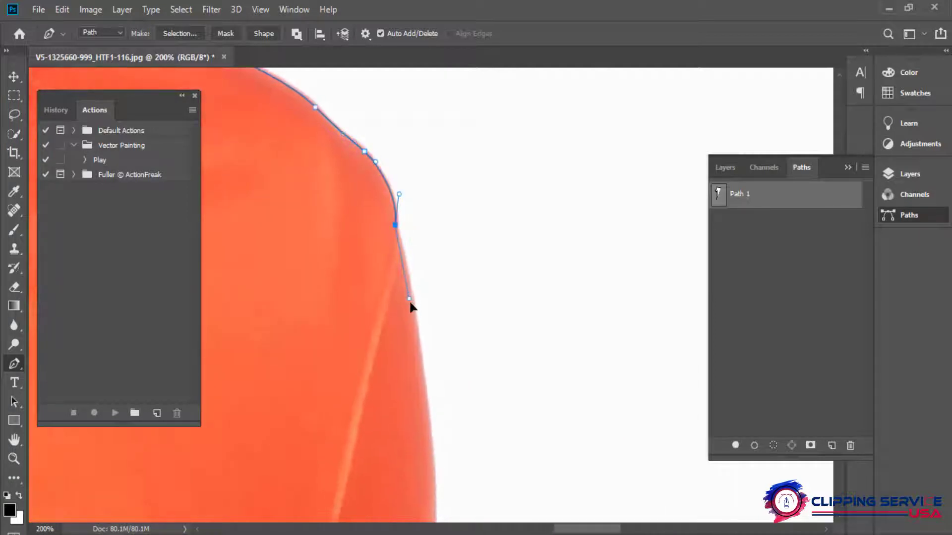
{"action": "left_click_drag", "start_coordinate": [410, 301], "coordinate": [403, 271]}
{"action": "key", "text": "ctrl+minus"}
{"action": "left_click_drag", "start_coordinate": [417, 299], "coordinate": [416, 178]}
{"action": "left_click_drag", "start_coordinate": [424, 264], "coordinate": [424, 317]}
{"action": "left_click_drag", "start_coordinate": [429, 370], "coordinate": [431, 381]}
{"action": "left_click_drag", "start_coordinate": [432, 384], "coordinate": [433, 135]}
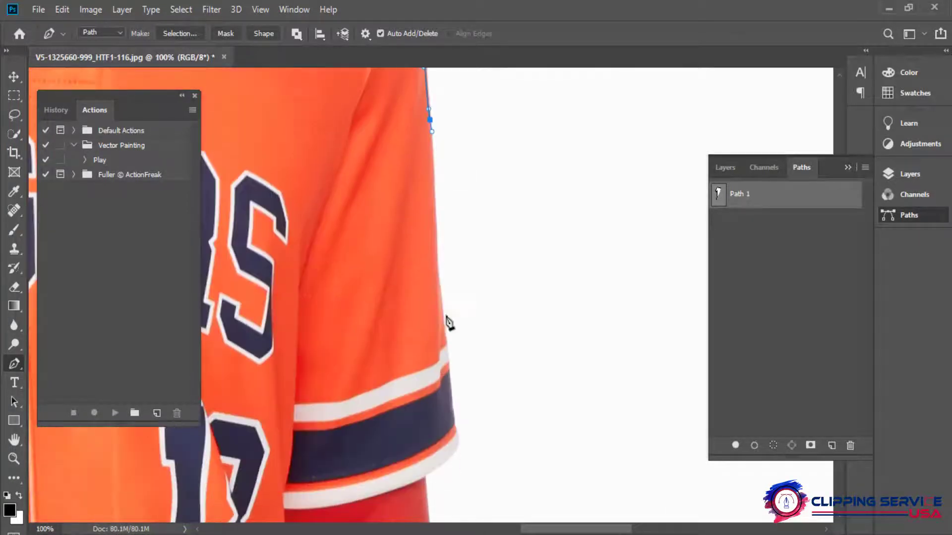
Step: Trace the image-right jersey sleeve down to its navy stripe, undoing and redrawing the misplaced anchors
{"action": "left_click_drag", "start_coordinate": [440, 286], "coordinate": [441, 295]}
{"action": "left_click_drag", "start_coordinate": [450, 369], "coordinate": [431, 304]}
{"action": "scroll", "coordinate": [433, 223], "scroll_direction": "up", "scroll_amount": 1}
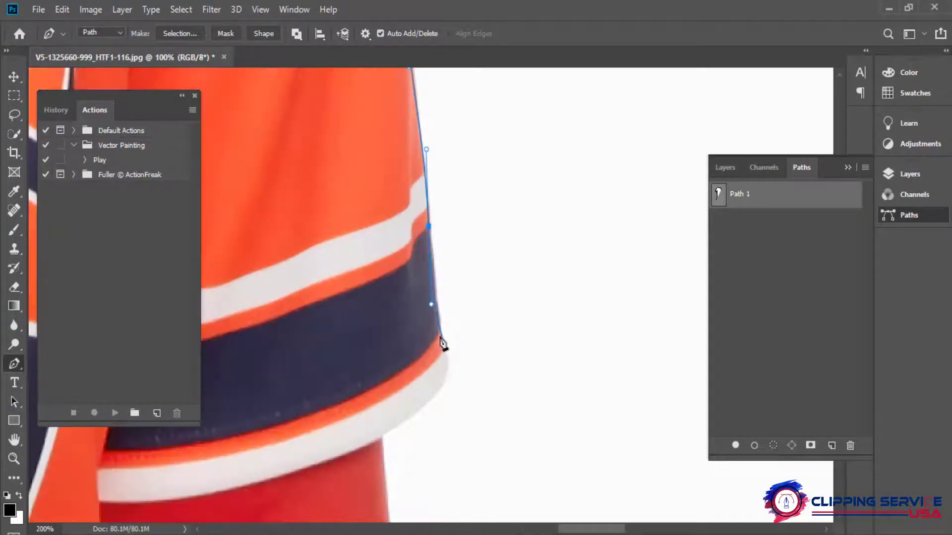
{"action": "key", "text": "ctrl+z"}
{"action": "left_click_drag", "start_coordinate": [427, 217], "coordinate": [430, 302]}
{"action": "left_click_drag", "start_coordinate": [442, 333], "coordinate": [444, 194]}
{"action": "key", "text": "ctrl+z"}
{"action": "left_click_drag", "start_coordinate": [433, 106], "coordinate": [449, 238]}
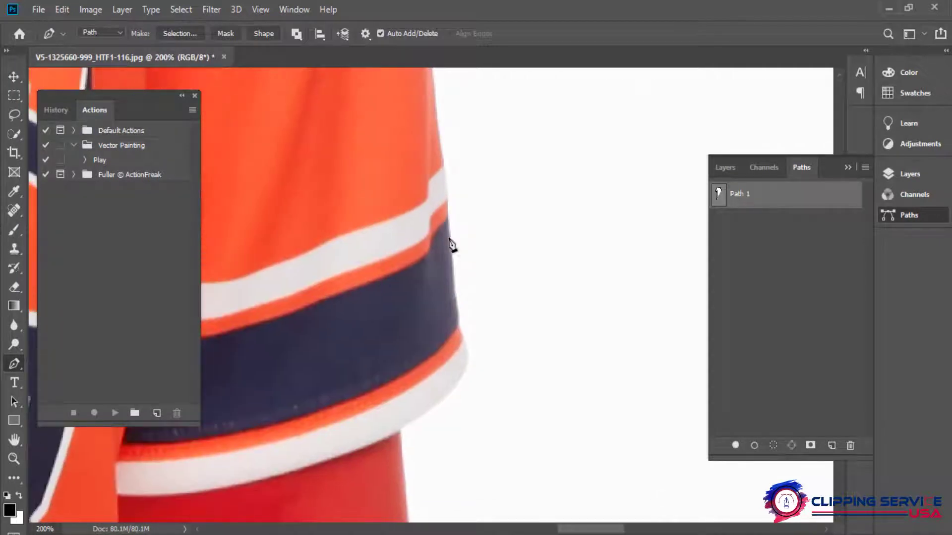
Step: Round the white cuff of the image-right jersey sleeve and continue down the red undershirt sleeve's outer edge
{"action": "left_click_drag", "start_coordinate": [458, 329], "coordinate": [463, 342]}
{"action": "left_click_drag", "start_coordinate": [456, 382], "coordinate": [478, 253]}
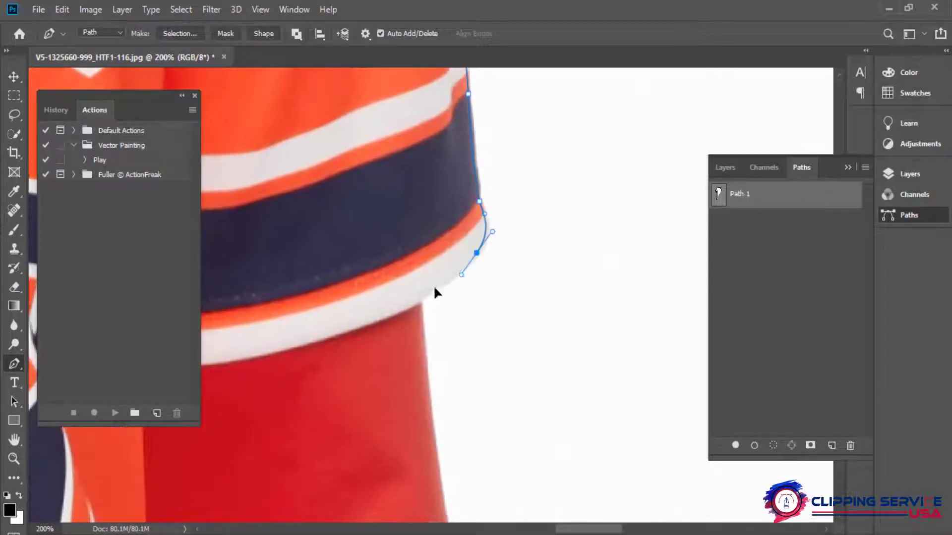
{"action": "left_click", "coordinate": [420, 302]}
{"action": "left_click_drag", "start_coordinate": [422, 277], "coordinate": [431, 331]}
{"action": "left_click_drag", "start_coordinate": [440, 406], "coordinate": [408, 238]}
{"action": "scroll", "coordinate": [408, 243], "scroll_direction": "down", "scroll_amount": 1}
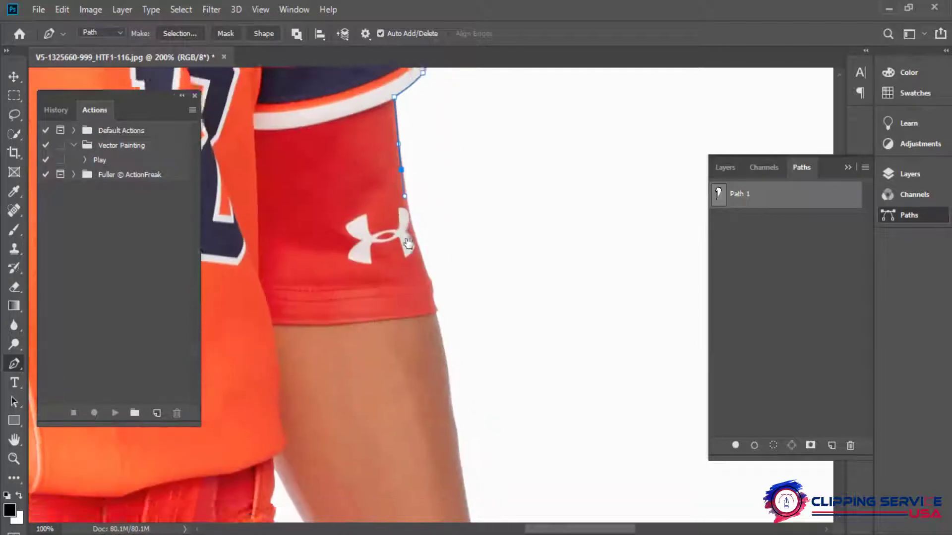
Step: Trace the red undershirt sleeve's lower corner and hem across the arm, then follow the jersey's side to its bottom corner
{"action": "scroll", "coordinate": [408, 243], "scroll_direction": "up", "scroll_amount": 1}
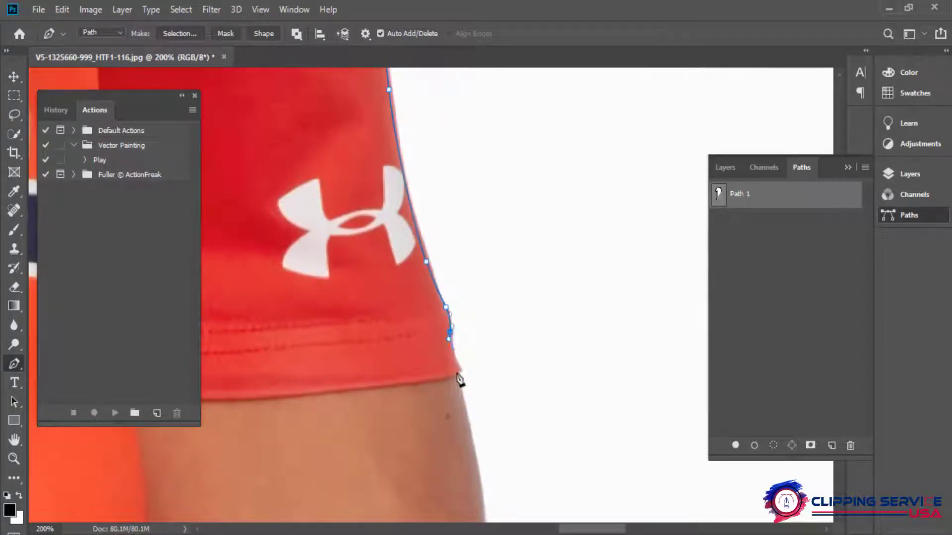
{"action": "left_click_drag", "start_coordinate": [434, 379], "coordinate": [611, 347]}
{"action": "left_click_drag", "start_coordinate": [308, 365], "coordinate": [189, 357]}
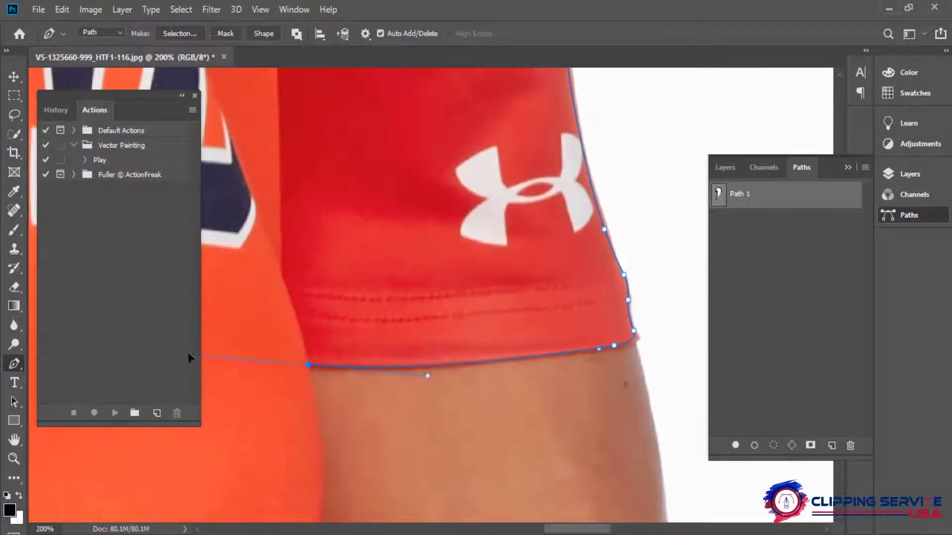
{"action": "left_click_drag", "start_coordinate": [321, 397], "coordinate": [308, 113]}
{"action": "left_click_drag", "start_coordinate": [303, 261], "coordinate": [333, 189]}
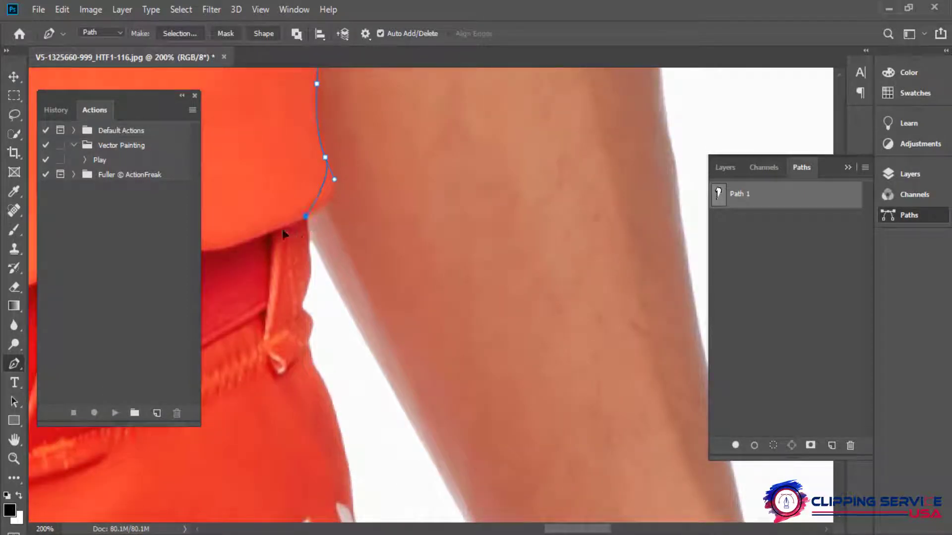
Step: Trace the image-right side of the belt loop and waistband down to the hip logo, redrawing the anchor beside the logo
{"action": "left_click_drag", "start_coordinate": [307, 318], "coordinate": [308, 231]}
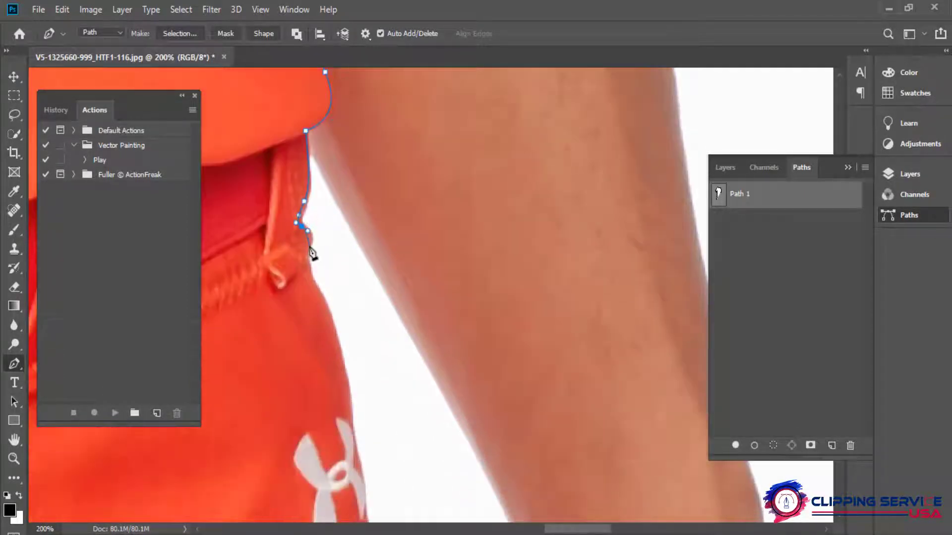
{"action": "left_click_drag", "start_coordinate": [307, 275], "coordinate": [308, 283]}
{"action": "scroll", "coordinate": [319, 246], "scroll_direction": "down", "scroll_amount": 2}
{"action": "left_click_drag", "start_coordinate": [318, 294], "coordinate": [308, 172]}
{"action": "left_click_drag", "start_coordinate": [326, 238], "coordinate": [331, 293]}
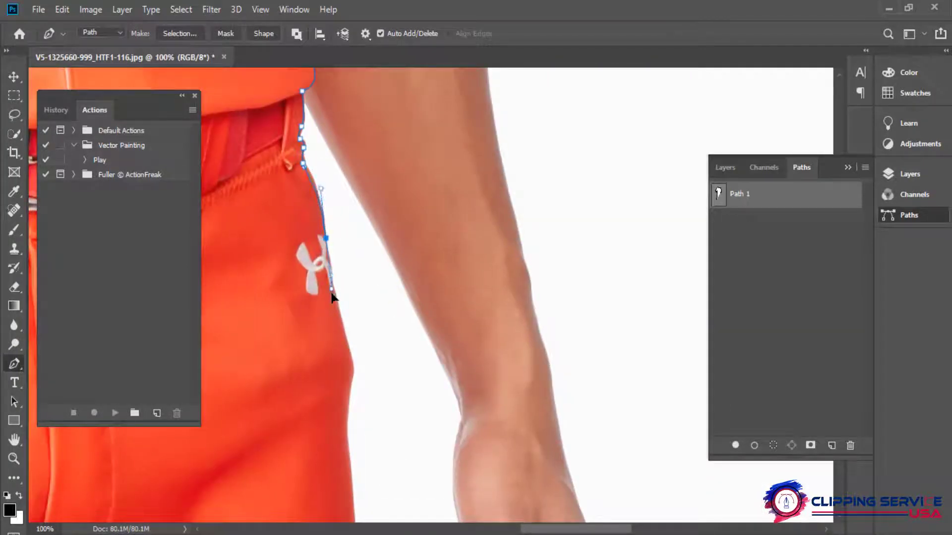
{"action": "key", "text": "ctrl+z"}
{"action": "scroll", "coordinate": [327, 256], "scroll_direction": "up", "scroll_amount": 1}
{"action": "mouse_move", "coordinate": [324, 220]}
{"action": "left_mouse_down"}
{"action": "mouse_move", "coordinate": [329, 304]}
{"action": "mouse_move", "coordinate": [339, 209]}
{"action": "left_mouse_up"}
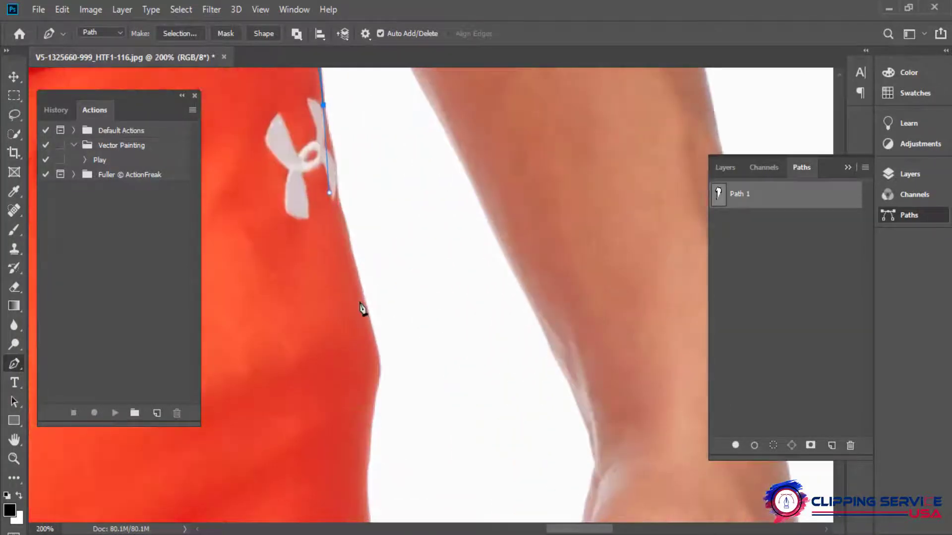
Step: Trace the outer edge of the image-right trouser leg from below the hip logo down the thigh
{"action": "left_click_drag", "start_coordinate": [364, 317], "coordinate": [371, 337]}
{"action": "left_click_drag", "start_coordinate": [366, 282], "coordinate": [365, 180]}
{"action": "left_click_drag", "start_coordinate": [366, 249], "coordinate": [368, 110]}
{"action": "left_click_drag", "start_coordinate": [362, 250], "coordinate": [363, 102]}
{"action": "left_click_drag", "start_coordinate": [373, 330], "coordinate": [380, 126]}
{"action": "left_click_drag", "start_coordinate": [384, 315], "coordinate": [407, 145]}
Step: Continue the path down the outer trouser edge past the diagonal seam on the image-right leg
{"action": "left_click_drag", "start_coordinate": [399, 293], "coordinate": [387, 408]}
{"action": "left_click_drag", "start_coordinate": [405, 346], "coordinate": [436, 52]}
{"action": "left_click_drag", "start_coordinate": [421, 255], "coordinate": [429, 337]}
{"action": "left_click_drag", "start_coordinate": [429, 337], "coordinate": [427, 231]}
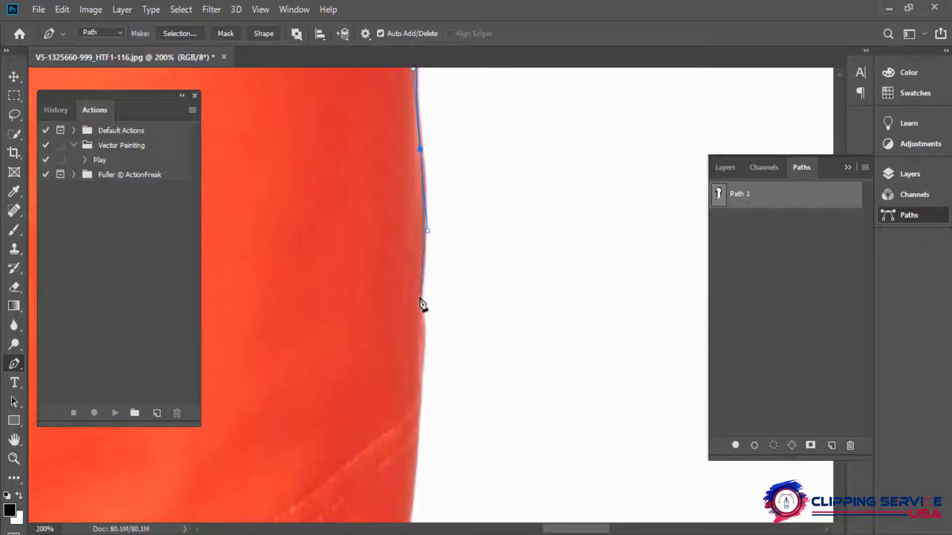
{"action": "left_click_drag", "start_coordinate": [419, 328], "coordinate": [429, 189]}
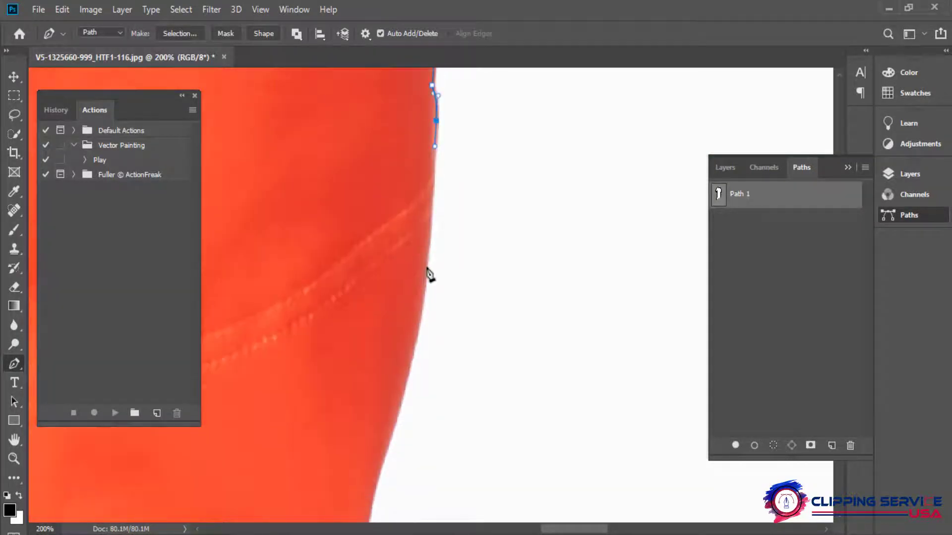
{"action": "left_click_drag", "start_coordinate": [426, 265], "coordinate": [424, 274]}
{"action": "left_click_drag", "start_coordinate": [425, 275], "coordinate": [438, 83]}
Step: Trace the outer trouser edge of the image-right leg from the diagonal seam around the bulging fold below the knee
{"action": "left_click_drag", "start_coordinate": [412, 227], "coordinate": [388, 296]}
{"action": "left_click_drag", "start_coordinate": [381, 389], "coordinate": [382, 316]}
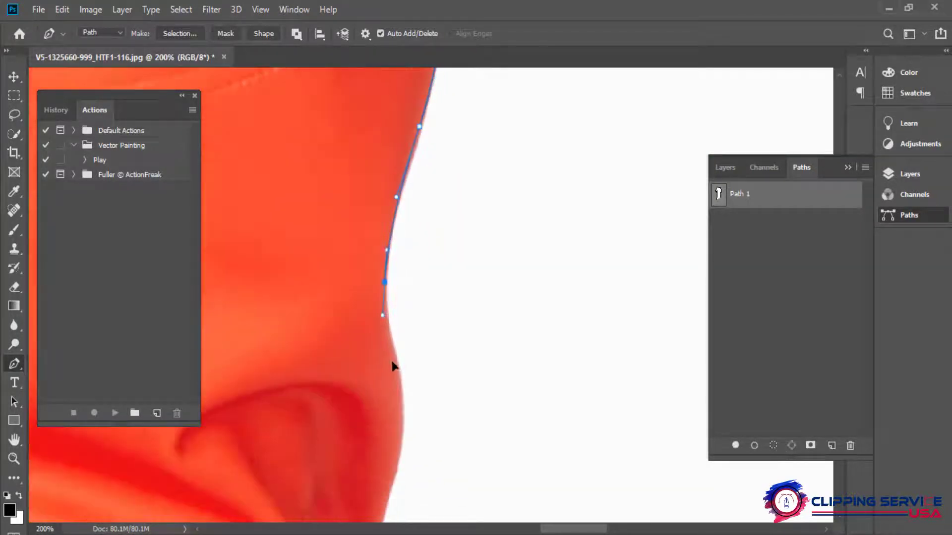
{"action": "left_click_drag", "start_coordinate": [395, 361], "coordinate": [400, 381]}
{"action": "left_click_drag", "start_coordinate": [402, 397], "coordinate": [401, 241]}
{"action": "left_click_drag", "start_coordinate": [394, 308], "coordinate": [384, 357]}
{"action": "left_click_drag", "start_coordinate": [385, 360], "coordinate": [414, 239]}
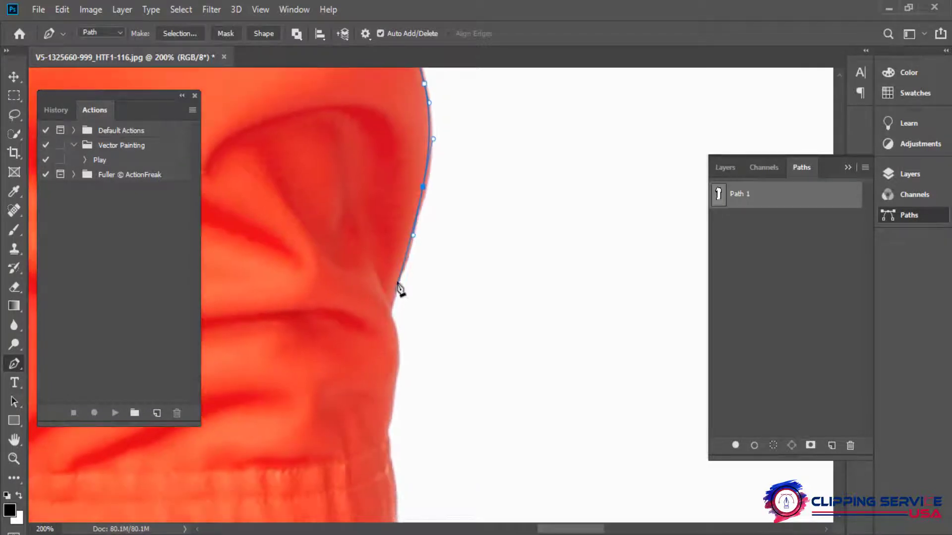
Step: Trace the outer edge of the gathered trouser cuff and continue the path onto the top of the red sock
{"action": "left_click_drag", "start_coordinate": [398, 342], "coordinate": [393, 181]}
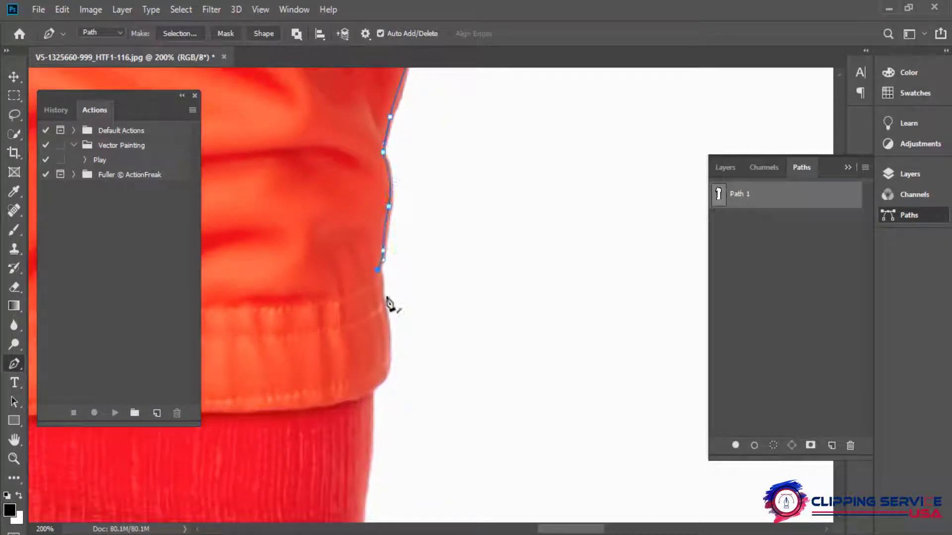
{"action": "left_click_drag", "start_coordinate": [393, 333], "coordinate": [388, 178]}
{"action": "left_click_drag", "start_coordinate": [361, 244], "coordinate": [369, 133]}
{"action": "left_click_drag", "start_coordinate": [370, 191], "coordinate": [365, 213]}
{"action": "left_click_drag", "start_coordinate": [366, 232], "coordinate": [365, 119]}
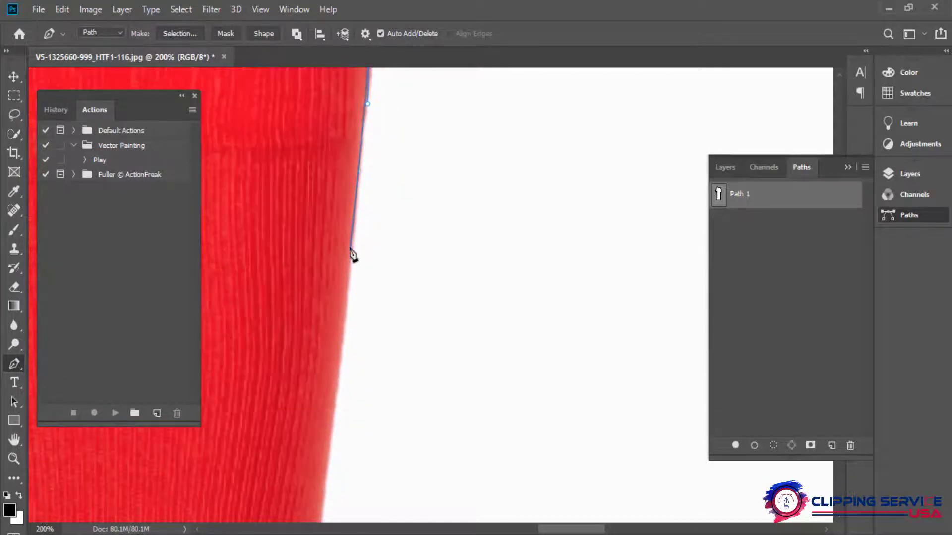
Step: Trace the outer edge of the image-right sock down the calf to just below the white logo
{"action": "left_click_drag", "start_coordinate": [350, 249], "coordinate": [342, 323]}
{"action": "left_click", "coordinate": [351, 250], "text": "alt"}
{"action": "left_click_drag", "start_coordinate": [347, 285], "coordinate": [369, 89]}
{"action": "left_click_drag", "start_coordinate": [337, 337], "coordinate": [396, 79]}
{"action": "left_click_drag", "start_coordinate": [389, 185], "coordinate": [384, 237]}
{"action": "left_click", "coordinate": [388, 184], "text": "alt"}
{"action": "left_click_drag", "start_coordinate": [385, 239], "coordinate": [397, 94]}
{"action": "left_click_drag", "start_coordinate": [389, 218], "coordinate": [385, 265]}
{"action": "left_click_drag", "start_coordinate": [382, 311], "coordinate": [382, 335]}
{"action": "left_click_drag", "start_coordinate": [372, 314], "coordinate": [378, 159]}
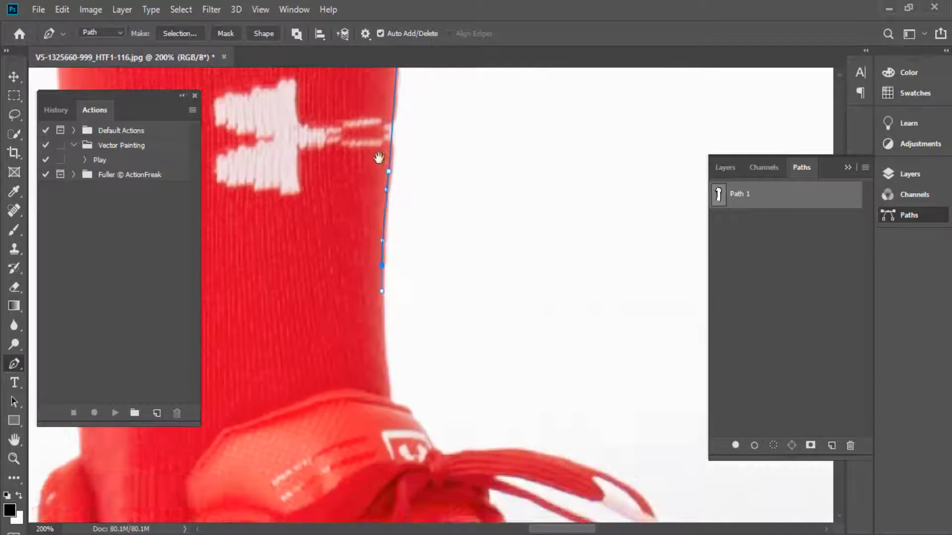
Step: Trace the sock's ankle edge and the shoe tongue down to the start of the protruding lace loop
{"action": "key", "text": "ctrl+plus"}
{"action": "left_click_drag", "start_coordinate": [384, 230], "coordinate": [390, 243]}
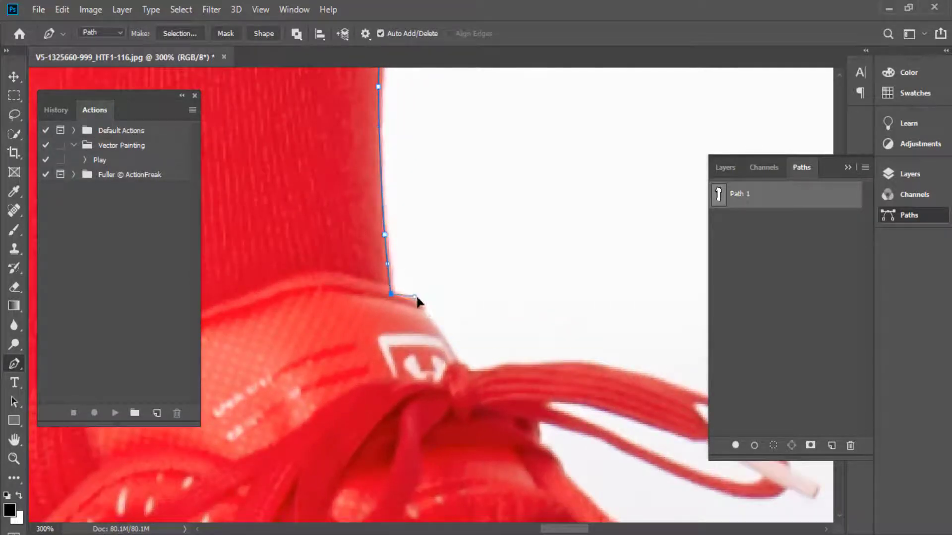
{"action": "left_click_drag", "start_coordinate": [422, 310], "coordinate": [355, 189]}
{"action": "left_click_drag", "start_coordinate": [433, 251], "coordinate": [439, 249]}
{"action": "left_click_drag", "start_coordinate": [479, 247], "coordinate": [381, 227]}
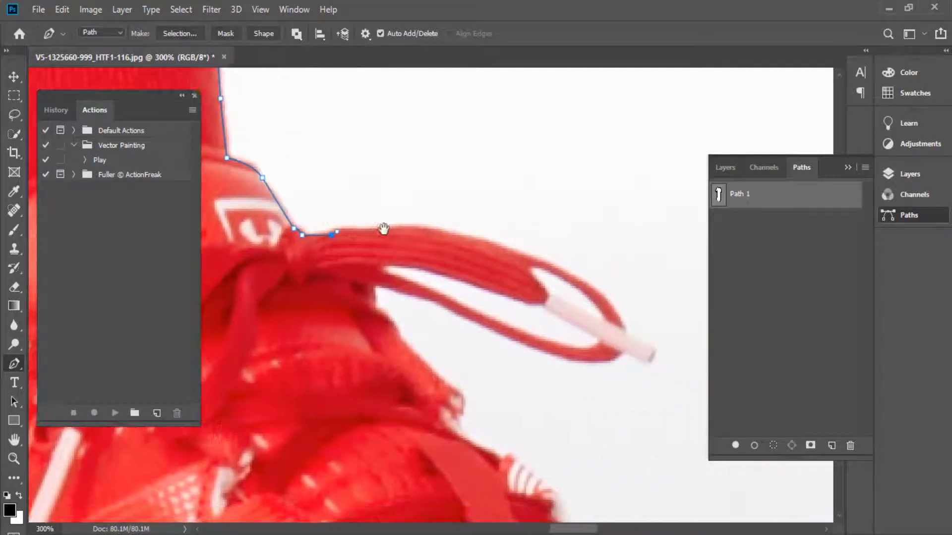
Step: Trace around the lace loop and its pale tip, bringing the path back along the underside to the shoe
{"action": "left_click_drag", "start_coordinate": [447, 232], "coordinate": [478, 237]}
{"action": "left_click_drag", "start_coordinate": [570, 285], "coordinate": [409, 248]}
{"action": "key", "text": "ctrl+minus"}
{"action": "mouse_move", "coordinate": [394, 243]}
{"action": "left_mouse_down"}
{"action": "mouse_move", "coordinate": [382, 254]}
{"action": "mouse_move", "coordinate": [407, 249]}
{"action": "left_mouse_up"}
{"action": "left_click", "coordinate": [329, 260], "text": "ctrl"}
{"action": "left_click_drag", "start_coordinate": [344, 212], "coordinate": [291, 195]}
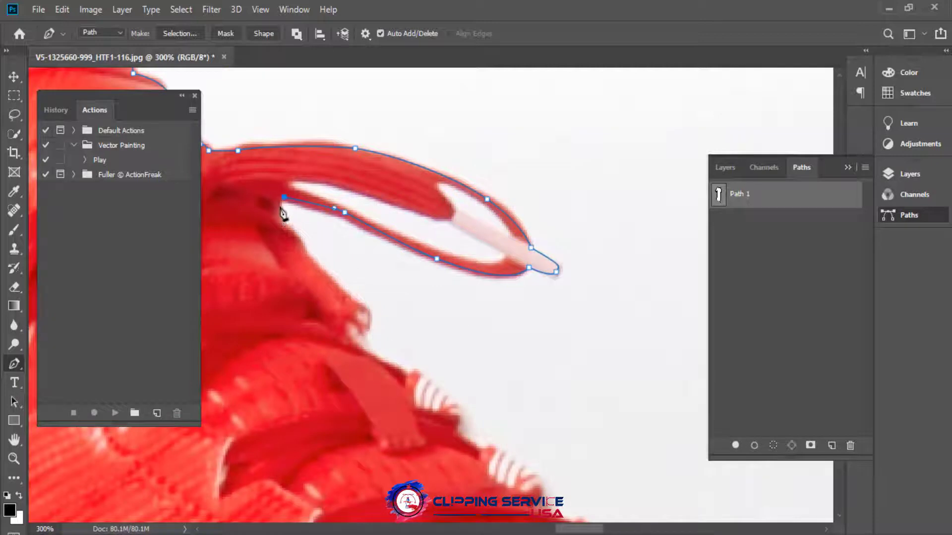
Step: Trace the shoe's front lacing edge from below the lace loop to the second striped lace bump
{"action": "left_click_drag", "start_coordinate": [305, 246], "coordinate": [313, 261]}
{"action": "left_click_drag", "start_coordinate": [325, 277], "coordinate": [284, 211]}
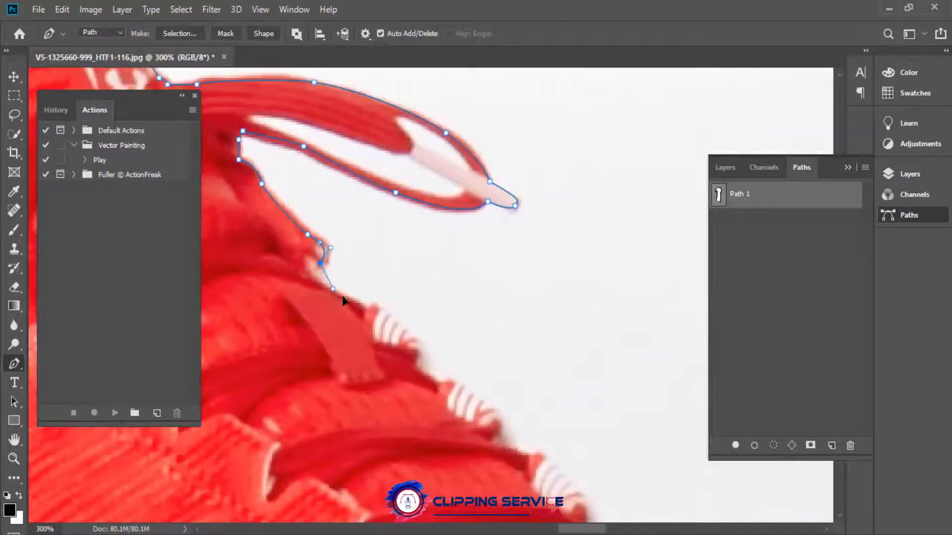
{"action": "left_click_drag", "start_coordinate": [364, 260], "coordinate": [296, 116]}
{"action": "left_click", "coordinate": [331, 180]}
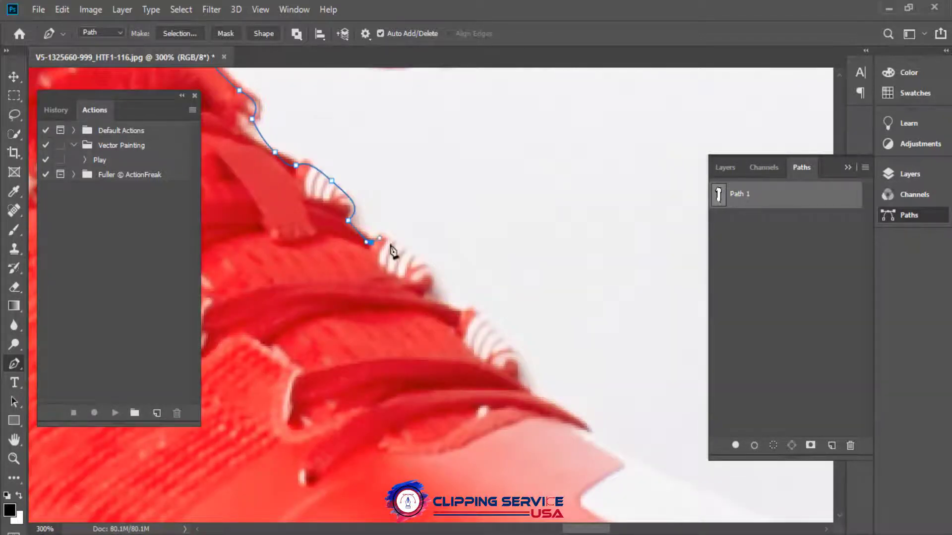
{"action": "left_click", "coordinate": [396, 245]}
Step: Continue the path around the remaining striped lace bumps down to the start of the toe cap
{"action": "left_click_drag", "start_coordinate": [431, 281], "coordinate": [350, 169]}
{"action": "left_click_drag", "start_coordinate": [380, 197], "coordinate": [390, 192]}
{"action": "left_click_drag", "start_coordinate": [420, 228], "coordinate": [376, 166]}
{"action": "left_click", "coordinate": [379, 188]}
{"action": "left_click_drag", "start_coordinate": [441, 232], "coordinate": [442, 233]}
{"action": "scroll", "coordinate": [443, 233], "scroll_direction": "down", "scroll_amount": 1}
Step: Trace the rounded toe cap of the image-right shoe down to the red base of the front cleat
{"action": "left_click_drag", "start_coordinate": [596, 325], "coordinate": [491, 262]}
{"action": "left_click_drag", "start_coordinate": [497, 300], "coordinate": [480, 195]}
{"action": "mouse_move", "coordinate": [477, 228]}
{"action": "left_mouse_down"}
{"action": "mouse_move", "coordinate": [470, 276]}
{"action": "mouse_move", "coordinate": [463, 225]}
{"action": "left_mouse_up"}
{"action": "scroll", "coordinate": [462, 278], "scroll_direction": "up", "scroll_amount": 1}
{"action": "left_click", "coordinate": [436, 277]}
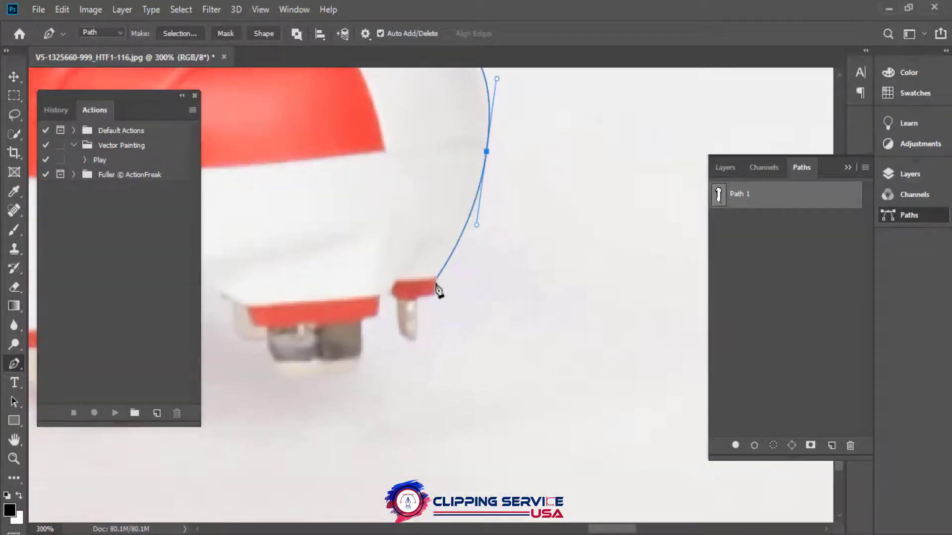
Step: Trace around the small front cleat and its red base to the side of the next large cleat
{"action": "left_click", "coordinate": [420, 296]}
{"action": "left_click_drag", "start_coordinate": [434, 291], "coordinate": [463, 282]}
{"action": "scroll", "coordinate": [416, 325], "scroll_direction": "down", "scroll_amount": 1}
{"action": "scroll", "coordinate": [456, 302], "scroll_direction": "up", "scroll_amount": 1}
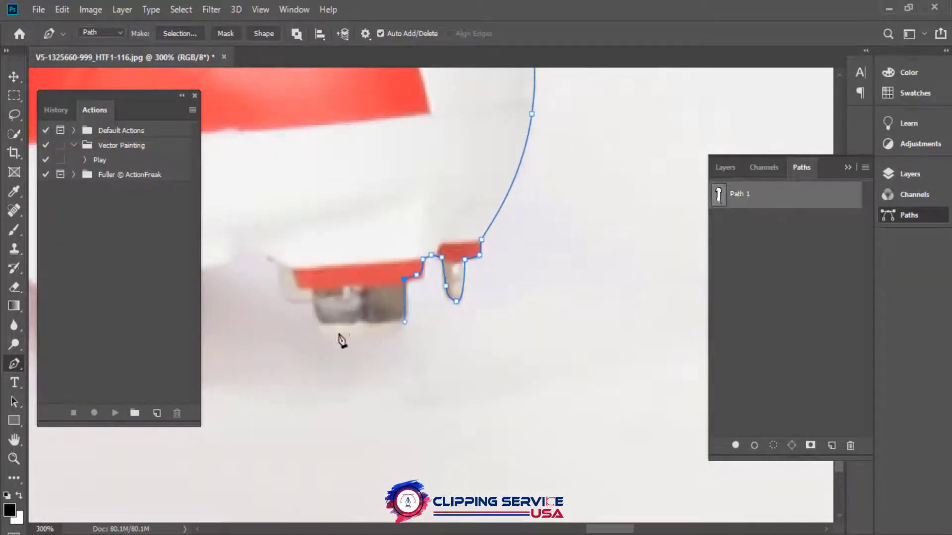
Step: Trace around the large grey front cleat and along the notch in the white sole behind it
{"action": "left_click_drag", "start_coordinate": [338, 334], "coordinate": [412, 336]}
{"action": "left_click_drag", "start_coordinate": [388, 303], "coordinate": [388, 253]}
{"action": "left_click", "coordinate": [387, 302], "text": "alt"}
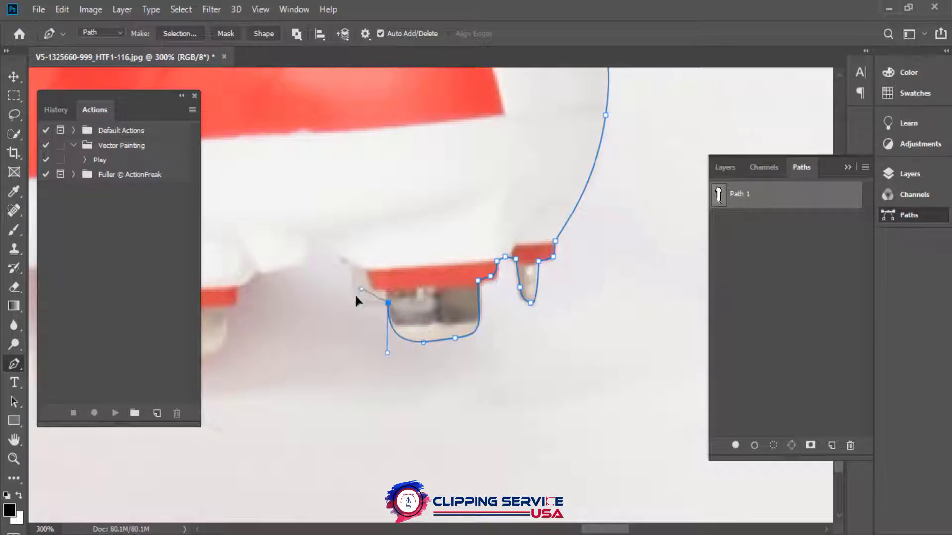
{"action": "left_click_drag", "start_coordinate": [354, 290], "coordinate": [348, 263]}
{"action": "left_click_drag", "start_coordinate": [307, 241], "coordinate": [307, 266]}
{"action": "left_click_drag", "start_coordinate": [307, 266], "coordinate": [382, 256]}
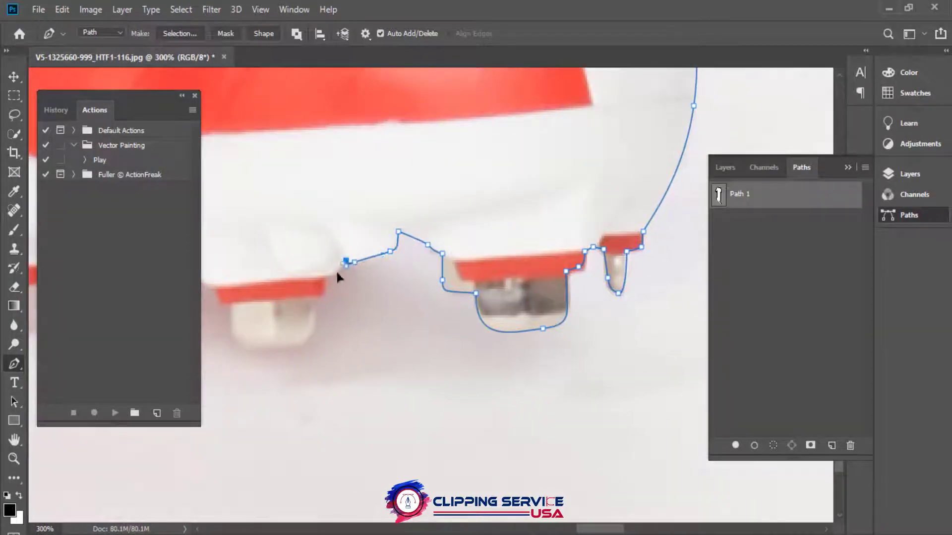
Step: Trace around the next beige cleat and its red base, up to the white sole edge behind it
{"action": "left_click_drag", "start_coordinate": [310, 323], "coordinate": [311, 325]}
{"action": "mouse_move", "coordinate": [299, 342]}
{"action": "left_mouse_down"}
{"action": "mouse_move", "coordinate": [359, 321]}
{"action": "mouse_move", "coordinate": [295, 325]}
{"action": "left_mouse_up"}
{"action": "left_click_drag", "start_coordinate": [292, 295], "coordinate": [327, 303]}
{"action": "left_click_drag", "start_coordinate": [329, 288], "coordinate": [330, 243]}
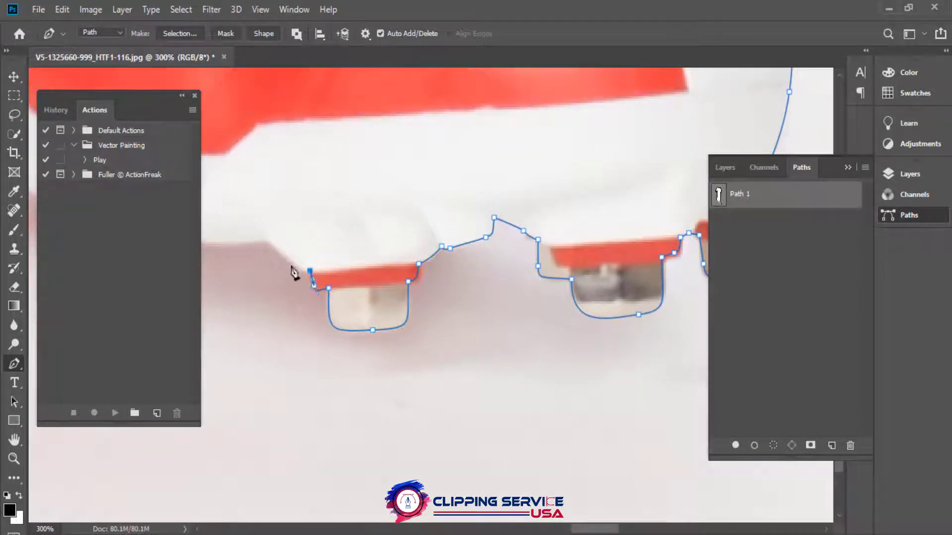
{"action": "left_click", "coordinate": [266, 240]}
Step: Continue the path along the sole's underside and around the narrow cleat at the ball of the foot
{"action": "left_click_drag", "start_coordinate": [229, 239], "coordinate": [540, 357]}
{"action": "left_click_drag", "start_coordinate": [465, 350], "coordinate": [449, 378]}
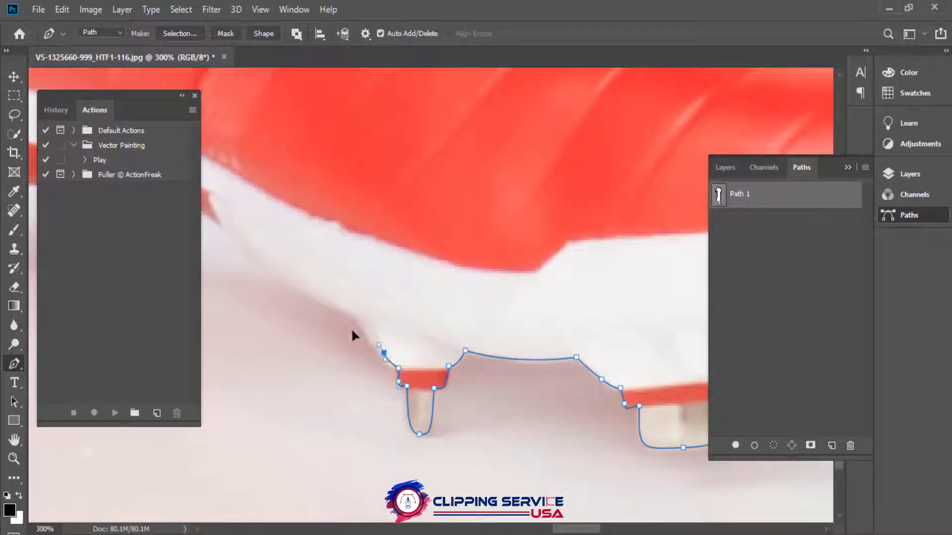
{"action": "left_click_drag", "start_coordinate": [354, 336], "coordinate": [376, 382]}
Step: Trace the sole's arch and the thin cleat behind it, redoing the misplaced anchor along the arch
{"action": "left_click", "coordinate": [278, 296]}
{"action": "key", "text": "ctrl+z"}
{"action": "left_click", "coordinate": [399, 334]}
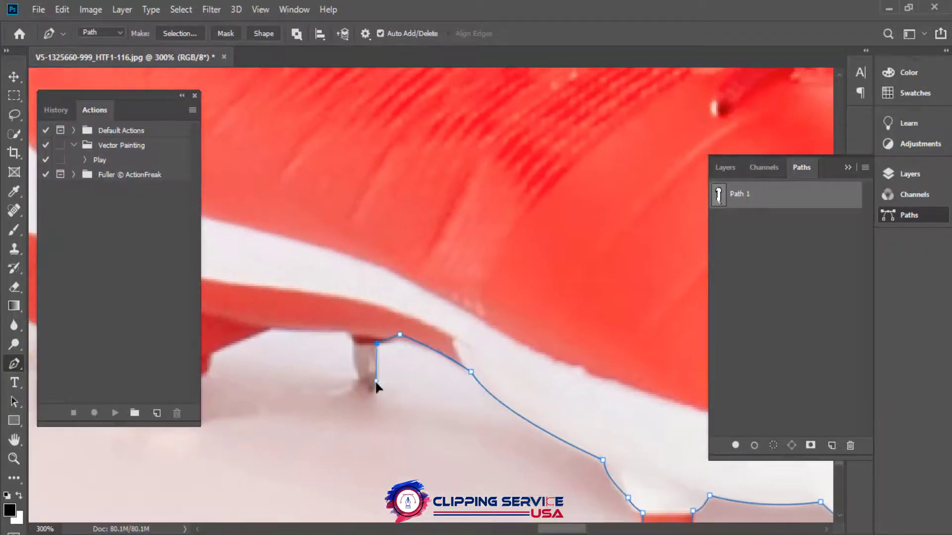
{"action": "left_click", "coordinate": [350, 333]}
{"action": "left_click_drag", "start_coordinate": [304, 332], "coordinate": [411, 341]}
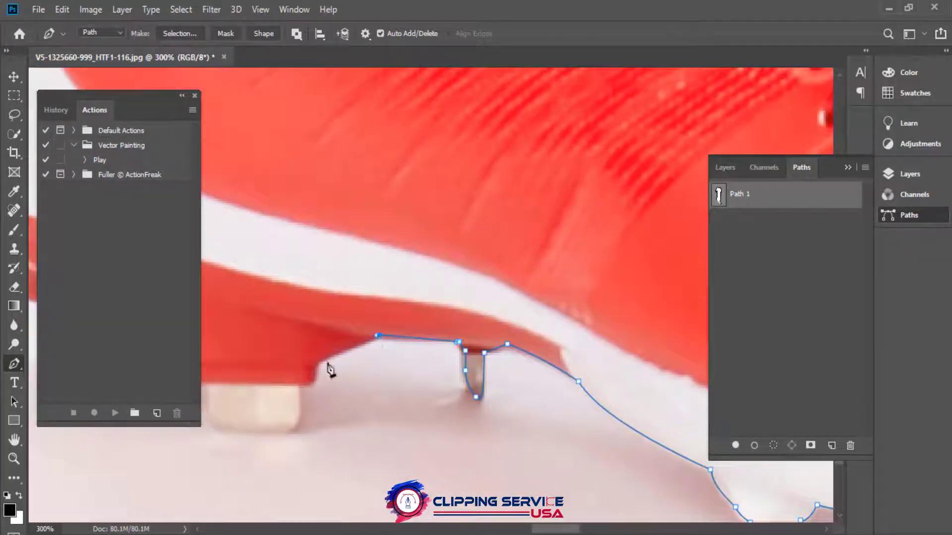
Step: Trace around the wide beige heel cleat and the rearmost cleat beneath the shoe's heel
{"action": "left_click_drag", "start_coordinate": [299, 431], "coordinate": [346, 399]}
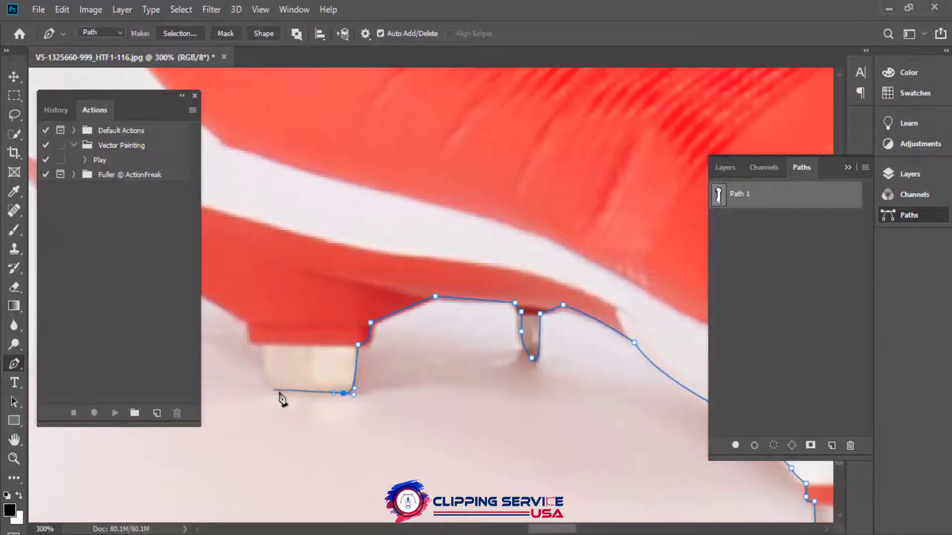
{"action": "left_click_drag", "start_coordinate": [251, 333], "coordinate": [388, 446]}
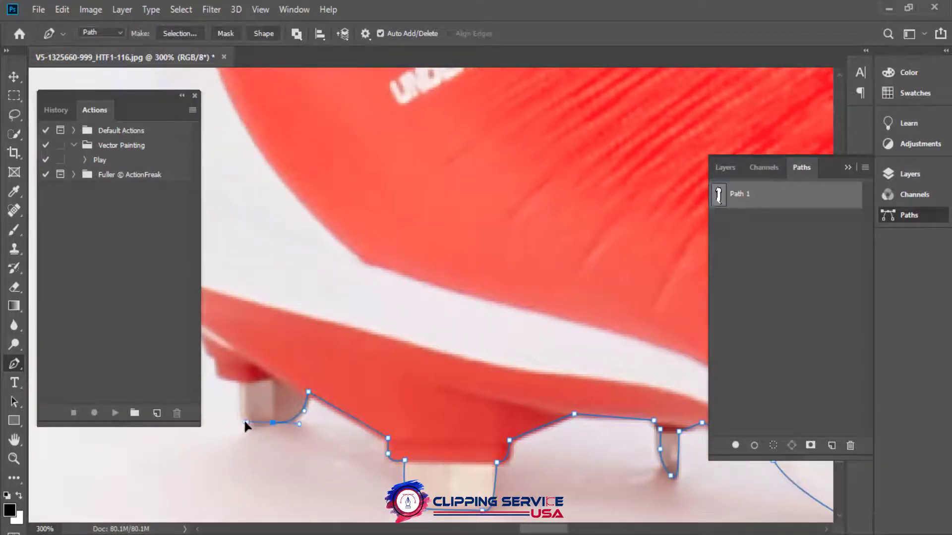
{"action": "left_click_drag", "start_coordinate": [244, 422], "coordinate": [287, 427]}
{"action": "left_click_drag", "start_coordinate": [261, 377], "coordinate": [311, 421]}
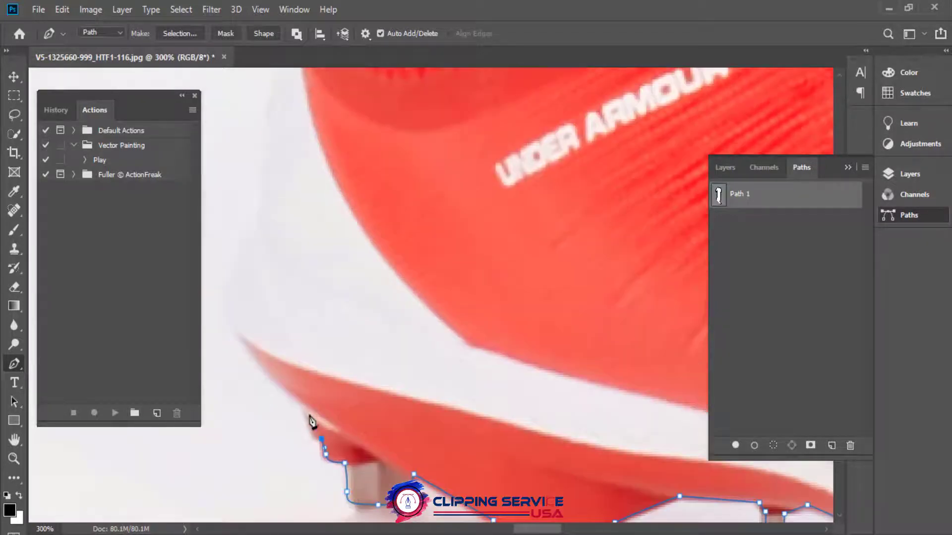
Step: Trace the sole's rear tip and the white back edge of the heel upward, redrawing one heel curve
{"action": "left_click_drag", "start_coordinate": [266, 372], "coordinate": [402, 474]}
{"action": "left_click_drag", "start_coordinate": [365, 382], "coordinate": [390, 300]}
{"action": "key", "text": "ctrl+z"}
{"action": "left_click_drag", "start_coordinate": [369, 381], "coordinate": [380, 315]}
{"action": "left_click_drag", "start_coordinate": [403, 253], "coordinate": [395, 399]}
{"action": "left_click_drag", "start_coordinate": [398, 346], "coordinate": [420, 272]}
{"action": "left_click_drag", "start_coordinate": [433, 116], "coordinate": [405, 274]}
Step: Continue the path from the upper heel of the shoe and up the lower inner edge of the sock
{"action": "left_click_drag", "start_coordinate": [447, 227], "coordinate": [452, 226]}
{"action": "left_click", "coordinate": [465, 214]}
{"action": "left_click_drag", "start_coordinate": [470, 198], "coordinate": [465, 446]}
{"action": "left_click_drag", "start_coordinate": [454, 297], "coordinate": [452, 219]}
{"action": "left_click_drag", "start_coordinate": [486, 214], "coordinate": [483, 402]}
{"action": "left_click_drag", "start_coordinate": [435, 180], "coordinate": [431, 93]}
{"action": "left_click_drag", "start_coordinate": [428, 143], "coordinate": [440, 364]}
{"action": "left_click_drag", "start_coordinate": [446, 105], "coordinate": [471, 435]}
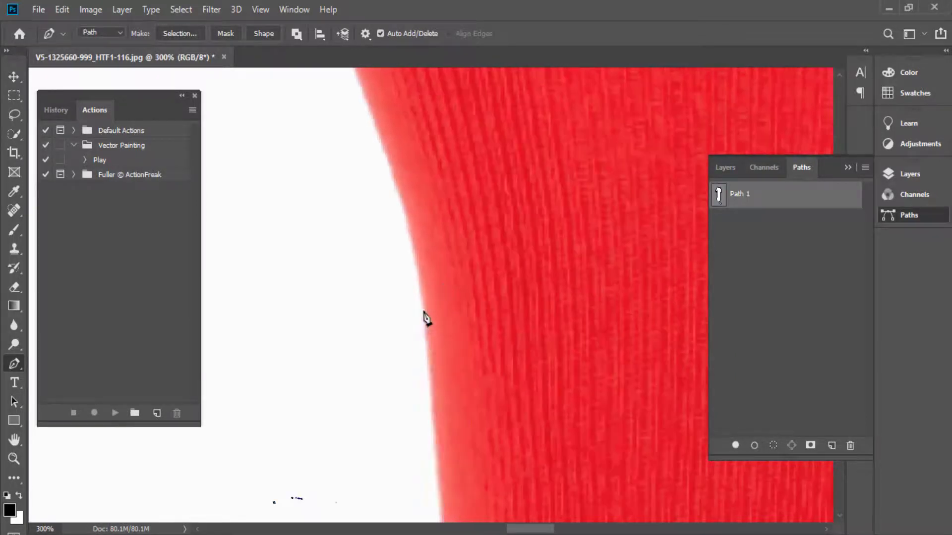
Step: Trace the inner calf edge of the image-right sock up to the corner under the trouser cuff
{"action": "left_click_drag", "start_coordinate": [427, 299], "coordinate": [492, 439]}
{"action": "left_click_drag", "start_coordinate": [427, 281], "coordinate": [409, 215]}
{"action": "left_click", "coordinate": [415, 232], "text": "alt"}
{"action": "left_click_drag", "start_coordinate": [407, 119], "coordinate": [443, 390]}
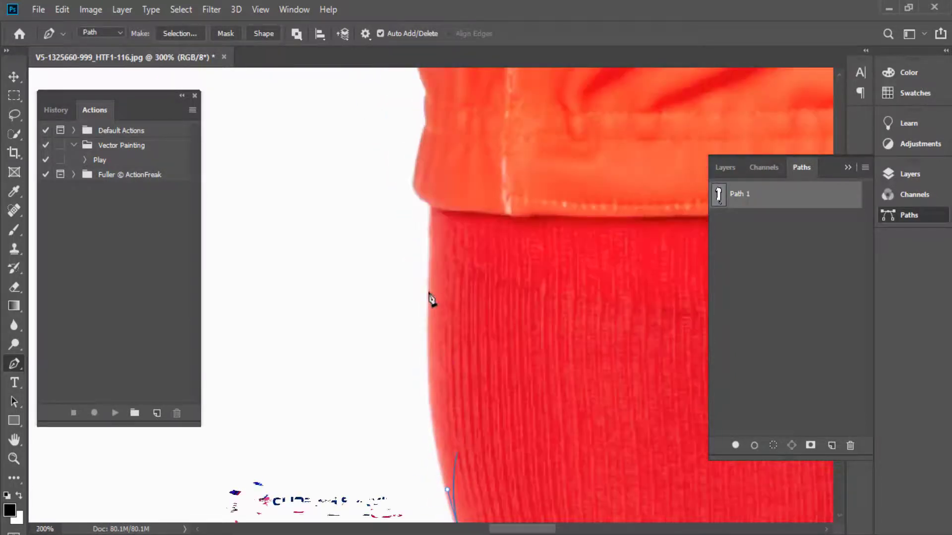
{"action": "left_click_drag", "start_coordinate": [430, 354], "coordinate": [430, 266]}
{"action": "left_click", "coordinate": [432, 203]}
Step: Trace the inner edge of the image-right trouser cuff up to the gathered fabric above it
{"action": "left_click_drag", "start_coordinate": [409, 176], "coordinate": [455, 212]}
{"action": "left_click", "coordinate": [459, 269], "text": "ctrl"}
{"action": "left_click_drag", "start_coordinate": [468, 172], "coordinate": [455, 310]}
{"action": "left_click", "coordinate": [447, 311]}
{"action": "left_click", "coordinate": [445, 198], "text": "alt"}
Step: Trace the inner trouser edge of the image-right leg upward past the folds around the knee
{"action": "left_click_drag", "start_coordinate": [447, 198], "coordinate": [473, 340]}
{"action": "left_click_drag", "start_coordinate": [449, 283], "coordinate": [448, 277]}
{"action": "left_click_drag", "start_coordinate": [440, 257], "coordinate": [464, 368]}
{"action": "left_click_drag", "start_coordinate": [456, 292], "coordinate": [475, 386]}
{"action": "left_click_drag", "start_coordinate": [460, 323], "coordinate": [468, 414]}
Step: Trace the inner thigh edge of the image-right trouser leg up to just below the crotch
{"action": "left_click", "coordinate": [453, 309]}
{"action": "left_click", "coordinate": [469, 254], "text": "alt"}
{"action": "left_click", "coordinate": [423, 287]}
{"action": "left_click_drag", "start_coordinate": [397, 191], "coordinate": [411, 225]}
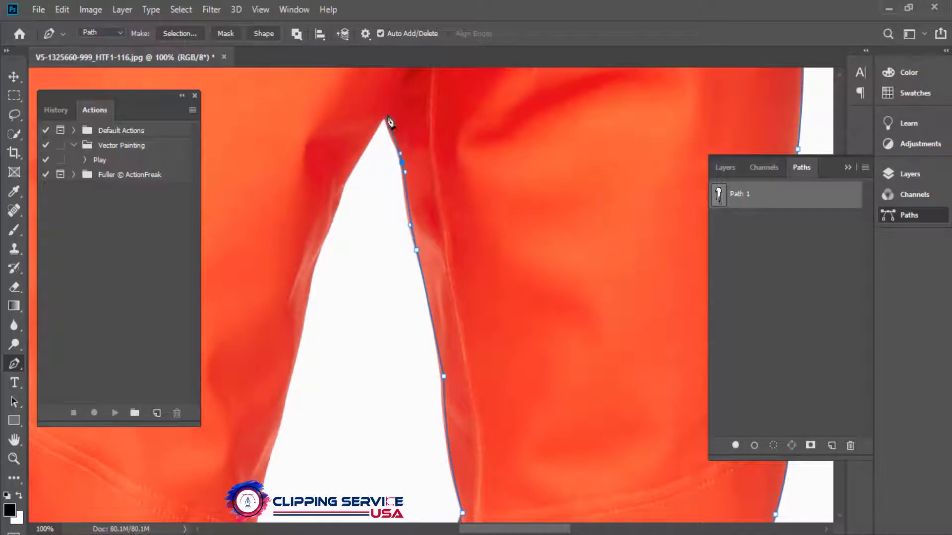
Step: Carry the path across the crotch and down the inner edge of the image-left trouser leg past the knee
{"action": "left_click", "coordinate": [345, 183]}
{"action": "left_click_drag", "start_coordinate": [325, 242], "coordinate": [353, 165]}
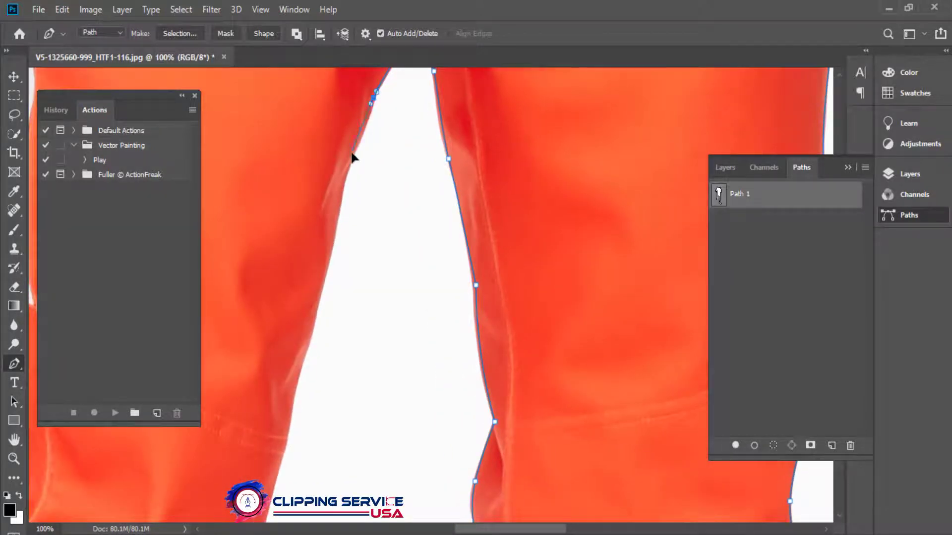
{"action": "scroll", "coordinate": [341, 208], "scroll_direction": "down", "scroll_amount": 6}
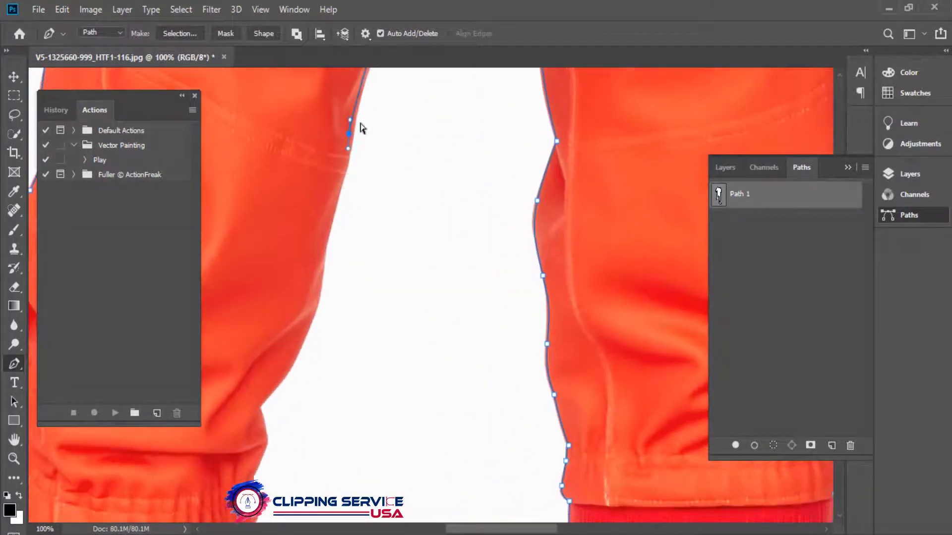
{"action": "left_click", "coordinate": [325, 256]}
{"action": "left_click_drag", "start_coordinate": [325, 256], "coordinate": [341, 156]}
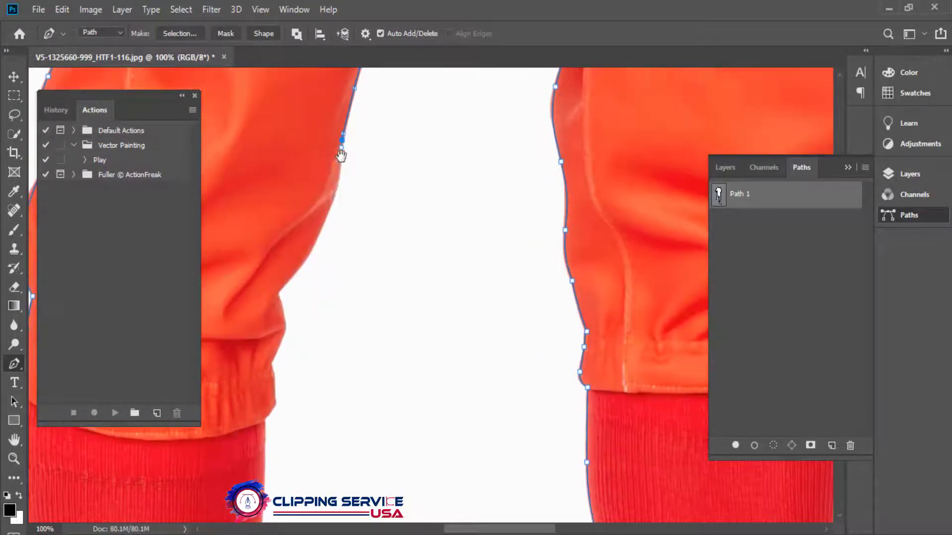
{"action": "left_click_drag", "start_coordinate": [327, 224], "coordinate": [356, 159]}
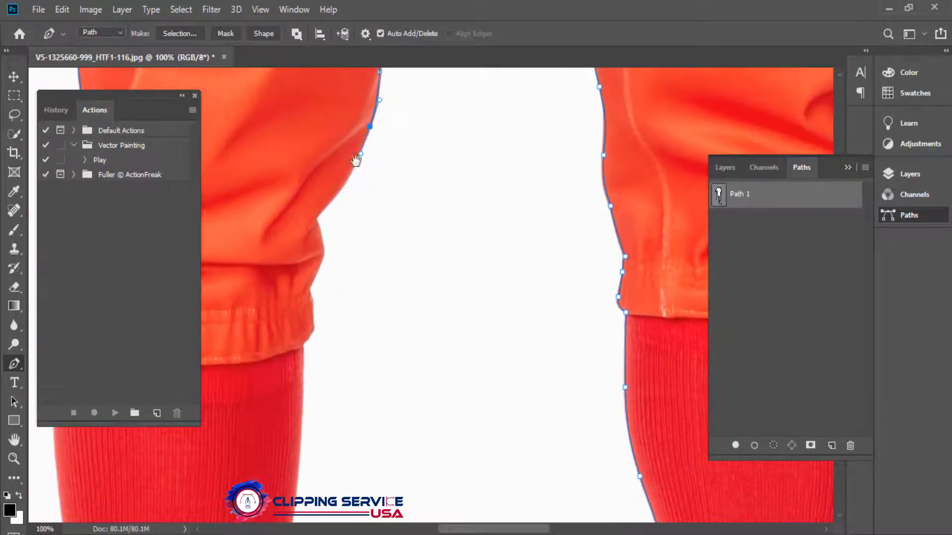
Step: Trace the lower folds and gathered cuff on the inner side of the image-left trouser leg to the sock
{"action": "left_click", "coordinate": [315, 218]}
{"action": "left_click", "coordinate": [310, 287]}
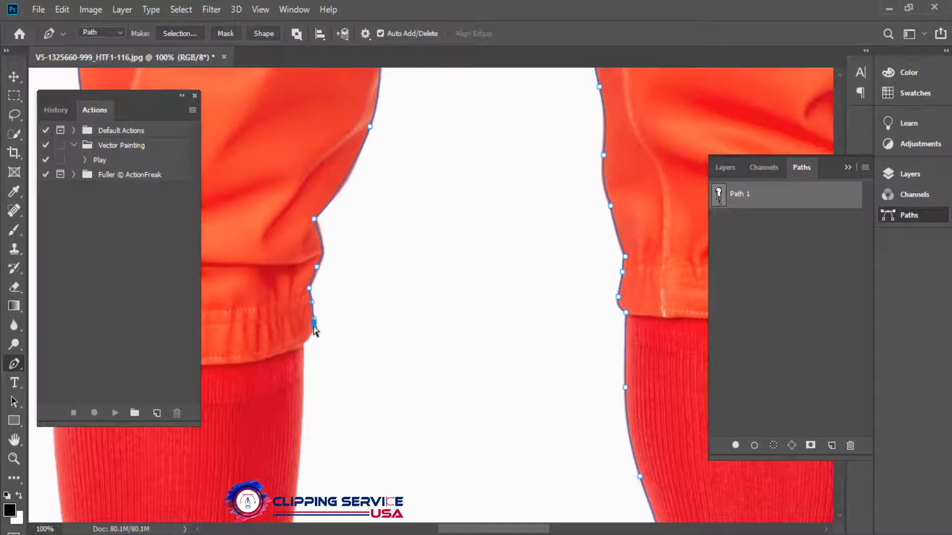
{"action": "left_click_drag", "start_coordinate": [301, 344], "coordinate": [301, 352]}
{"action": "left_click_drag", "start_coordinate": [301, 353], "coordinate": [335, 167]}
Step: Trace the inner edge of the image-left sock down the calf and past the white logo
{"action": "left_click_drag", "start_coordinate": [320, 368], "coordinate": [318, 381]}
{"action": "left_click_drag", "start_coordinate": [320, 400], "coordinate": [350, 185]}
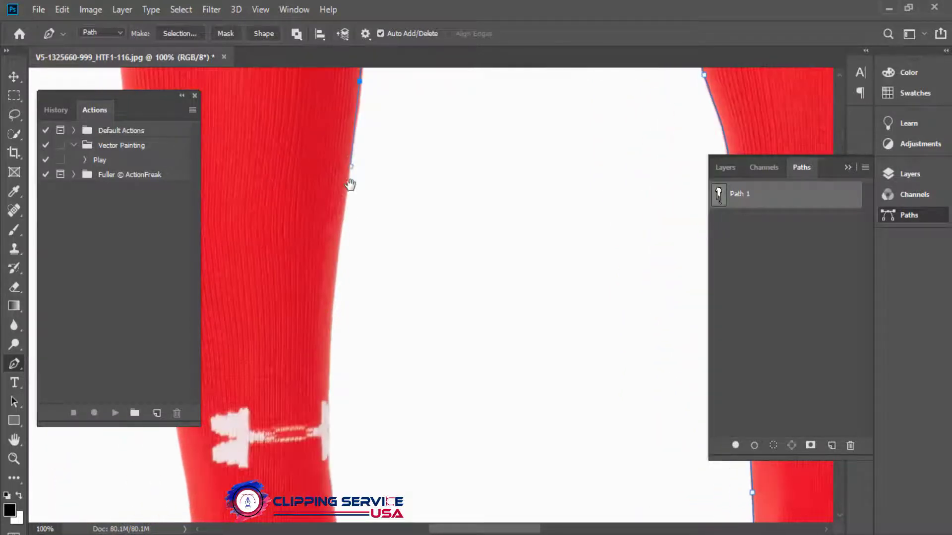
{"action": "left_click_drag", "start_coordinate": [335, 266], "coordinate": [332, 302]}
{"action": "left_click_drag", "start_coordinate": [332, 319], "coordinate": [347, 127]}
{"action": "scroll", "coordinate": [346, 301], "scroll_direction": "up", "scroll_amount": 1}
{"action": "left_click_drag", "start_coordinate": [342, 256], "coordinate": [328, 183]}
Step: Trace the image-left shoe's tongue and around the outer end of the lace loop beside it
{"action": "left_click_drag", "start_coordinate": [362, 340], "coordinate": [391, 365]}
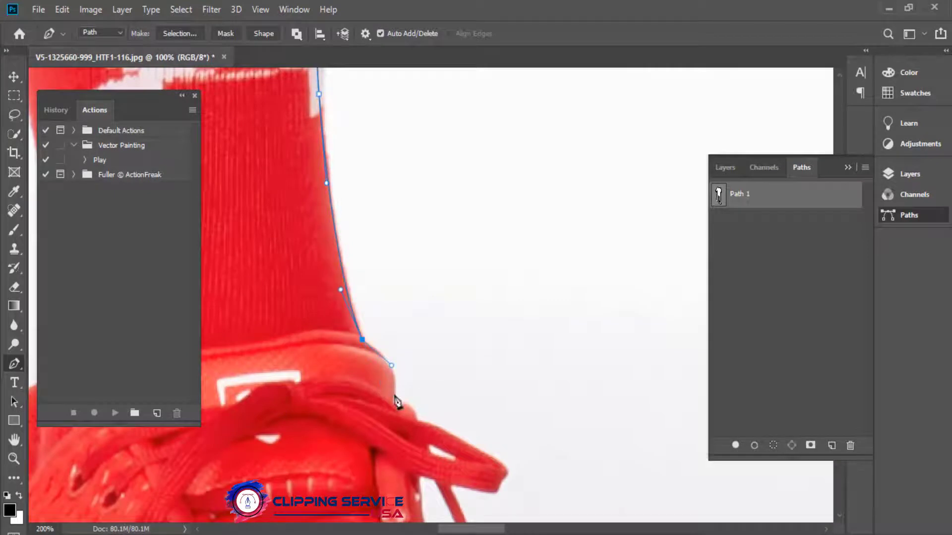
{"action": "mouse_move", "coordinate": [392, 405]}
{"action": "left_mouse_down"}
{"action": "mouse_move", "coordinate": [388, 430]}
{"action": "mouse_move", "coordinate": [410, 407]}
{"action": "left_mouse_up"}
{"action": "left_click_drag", "start_coordinate": [417, 402], "coordinate": [403, 303]}
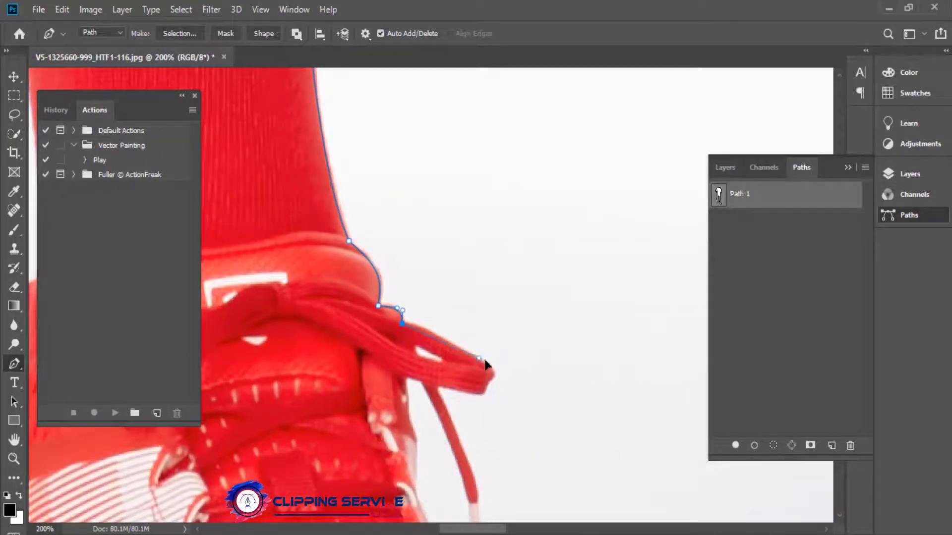
{"action": "left_click", "coordinate": [493, 377]}
{"action": "left_click_drag", "start_coordinate": [482, 390], "coordinate": [477, 395]}
Step: Trace the underside of the lace loop and the outer edge of the hanging lace down to its pale tip
{"action": "left_click_drag", "start_coordinate": [458, 432], "coordinate": [447, 407]}
{"action": "left_click_drag", "start_coordinate": [473, 515], "coordinate": [431, 335]}
{"action": "left_click_drag", "start_coordinate": [432, 303], "coordinate": [432, 320]}
{"action": "left_click", "coordinate": [435, 322]}
{"action": "left_click_drag", "start_coordinate": [441, 253], "coordinate": [440, 252]}
{"action": "left_click_drag", "start_coordinate": [434, 292], "coordinate": [401, 117]}
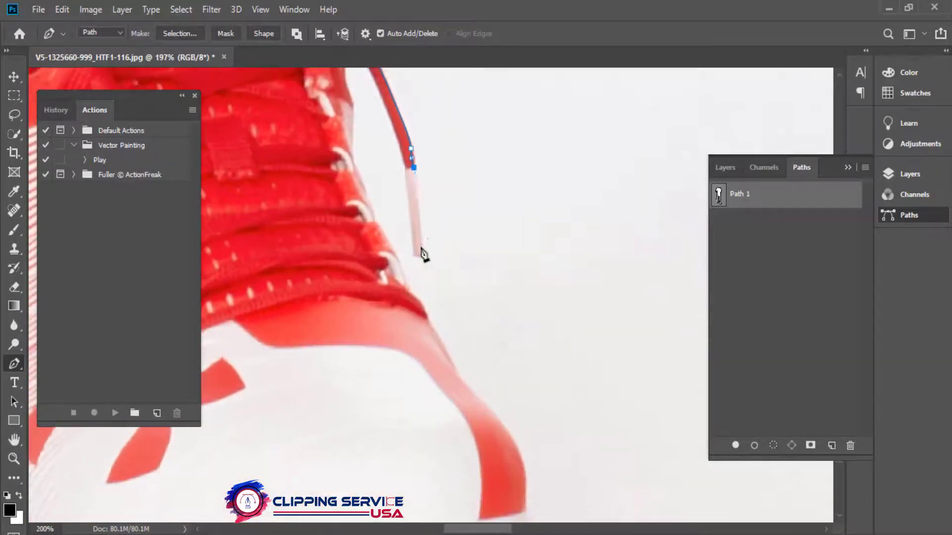
{"action": "mouse_move", "coordinate": [421, 248]}
{"action": "left_mouse_down"}
{"action": "mouse_move", "coordinate": [419, 262]}
{"action": "mouse_move", "coordinate": [413, 236]}
{"action": "left_mouse_up"}
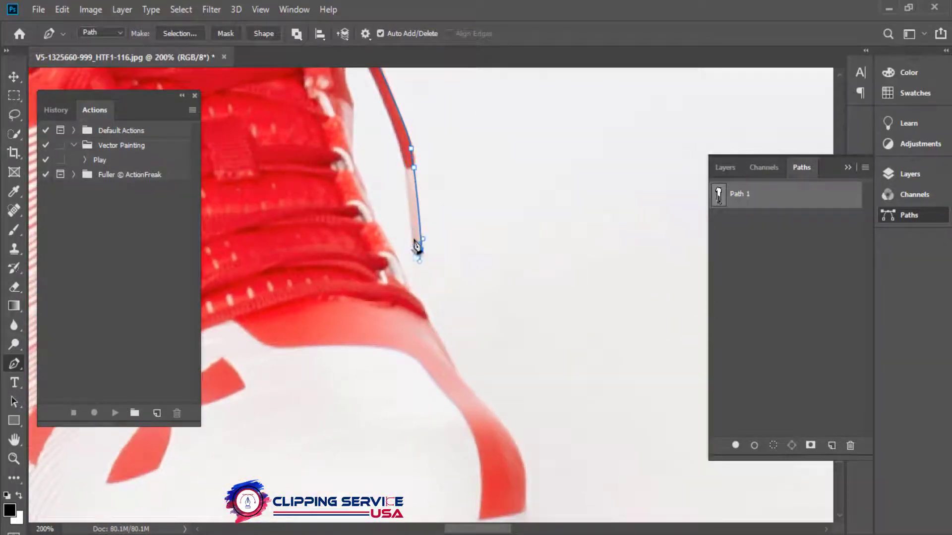
Step: Trace back up the hanging lace's inner edge and begin down the image-left shoe's lacing edge
{"action": "left_click_drag", "start_coordinate": [397, 131], "coordinate": [391, 111]}
{"action": "mouse_move", "coordinate": [391, 112]}
{"action": "left_mouse_down"}
{"action": "mouse_move", "coordinate": [419, 237]}
{"action": "mouse_move", "coordinate": [389, 186]}
{"action": "mouse_move", "coordinate": [394, 95]}
{"action": "left_mouse_up"}
{"action": "left_click", "coordinate": [372, 213]}
{"action": "left_click", "coordinate": [378, 238]}
{"action": "left_click_drag", "start_coordinate": [395, 142], "coordinate": [395, 151]}
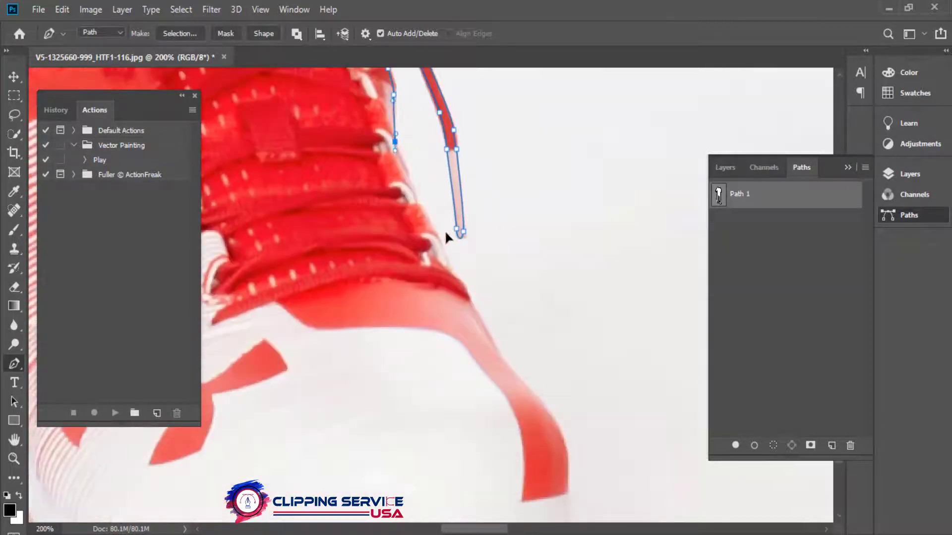
Step: Trace the rest of the image-left shoe's lacing edge and the outer curve of the toe past the red stripe
{"action": "left_click_drag", "start_coordinate": [419, 208], "coordinate": [422, 212]}
{"action": "left_click_drag", "start_coordinate": [450, 272], "coordinate": [472, 291]}
{"action": "left_click", "coordinate": [470, 297]}
{"action": "left_click_drag", "start_coordinate": [476, 253], "coordinate": [443, 116]}
{"action": "left_click_drag", "start_coordinate": [461, 225], "coordinate": [456, 175]}
{"action": "left_click_drag", "start_coordinate": [510, 230], "coordinate": [517, 256]}
{"action": "left_click_drag", "start_coordinate": [519, 240], "coordinate": [516, 118]}
Step: Trace the toe's lower corner and around the front studs to the brown stud behind them
{"action": "left_click", "coordinate": [513, 219]}
{"action": "left_click", "coordinate": [497, 244]}
{"action": "left_click", "coordinate": [491, 275]}
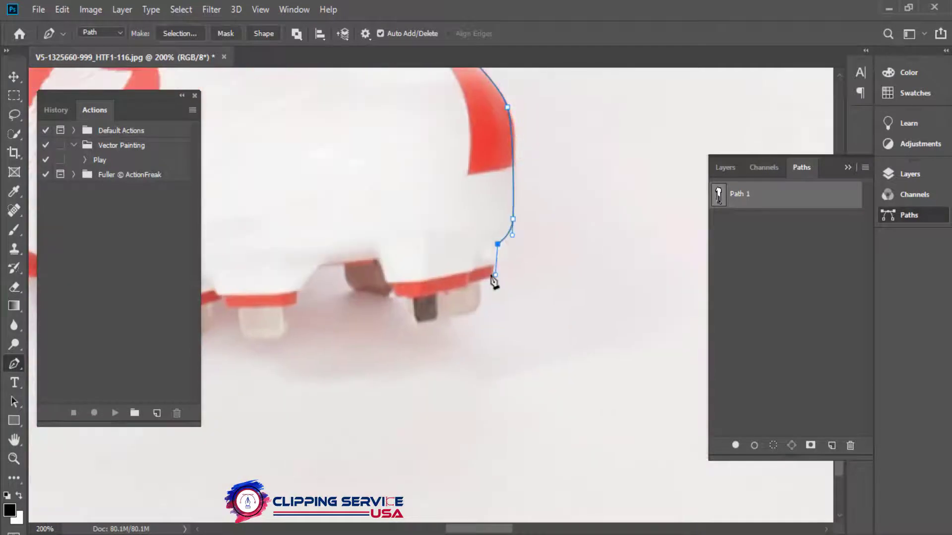
{"action": "left_click_drag", "start_coordinate": [481, 276], "coordinate": [477, 307]}
{"action": "key", "text": "ctrl+z"}
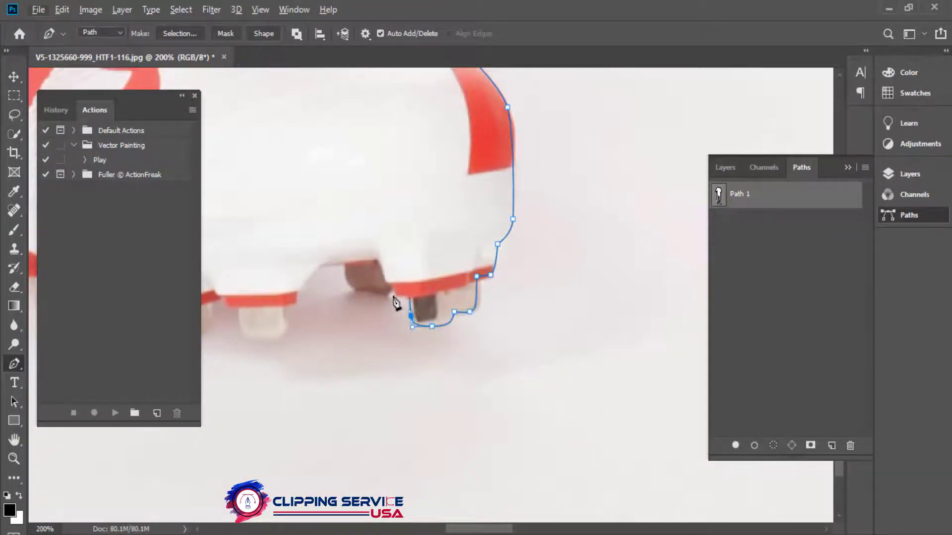
{"action": "left_click_drag", "start_coordinate": [380, 292], "coordinate": [383, 297]}
{"action": "left_click_drag", "start_coordinate": [374, 294], "coordinate": [419, 298]}
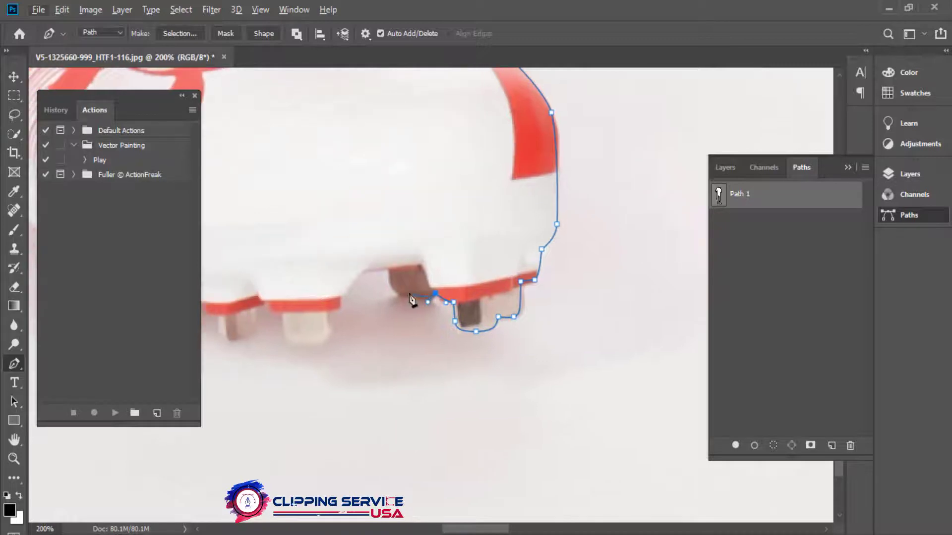
Step: Trace the sole's arch between the studs and around the two middle studs
{"action": "left_click", "coordinate": [358, 270]}
{"action": "left_click", "coordinate": [339, 298]}
{"action": "left_click_drag", "start_coordinate": [328, 310], "coordinate": [437, 344]}
{"action": "left_click", "coordinate": [317, 343]}
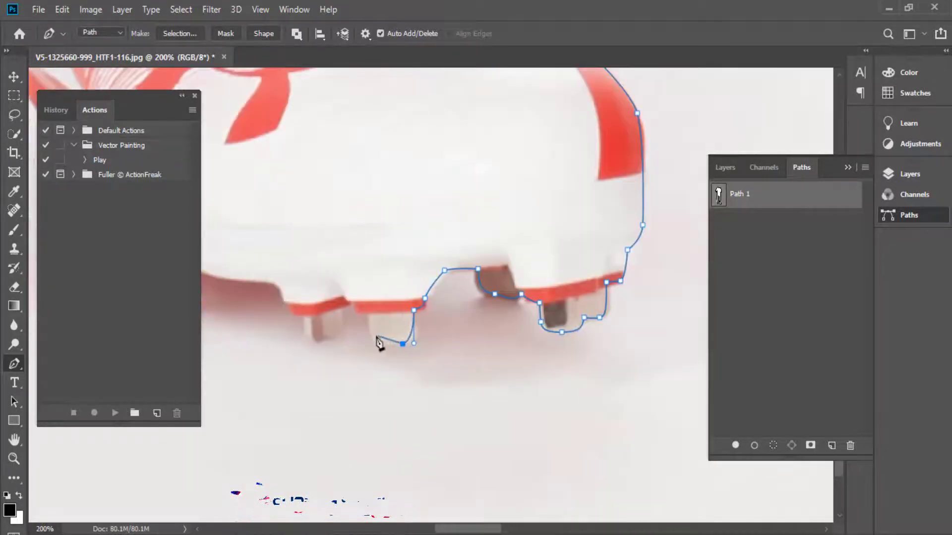
{"action": "mouse_move", "coordinate": [373, 334]}
{"action": "left_mouse_down"}
{"action": "mouse_move", "coordinate": [369, 315]}
{"action": "mouse_move", "coordinate": [392, 299]}
{"action": "mouse_move", "coordinate": [357, 325]}
{"action": "left_mouse_up"}
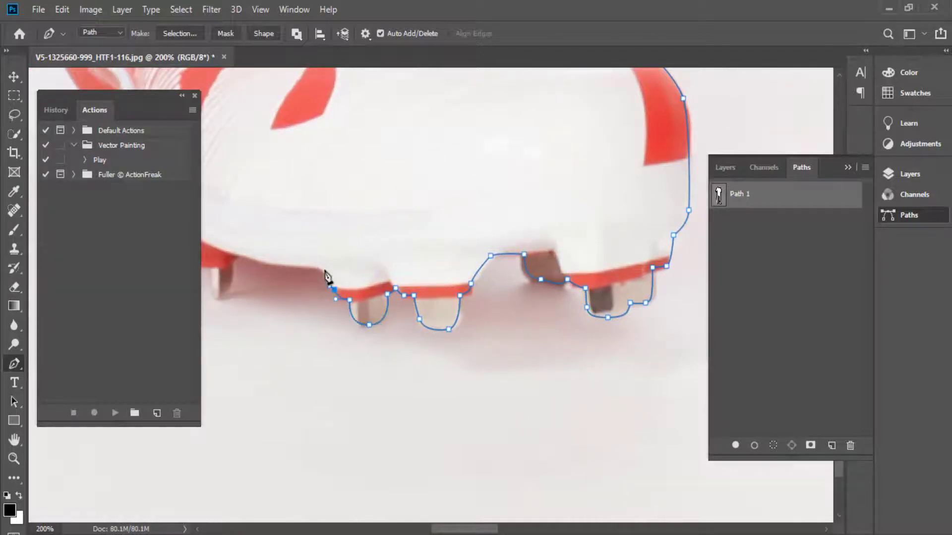
Step: Trace the sole's lower edge back to the rear stud, around it and up to the shoe's outer side
{"action": "left_click", "coordinate": [324, 270]}
{"action": "left_click_drag", "start_coordinate": [285, 274], "coordinate": [404, 299]}
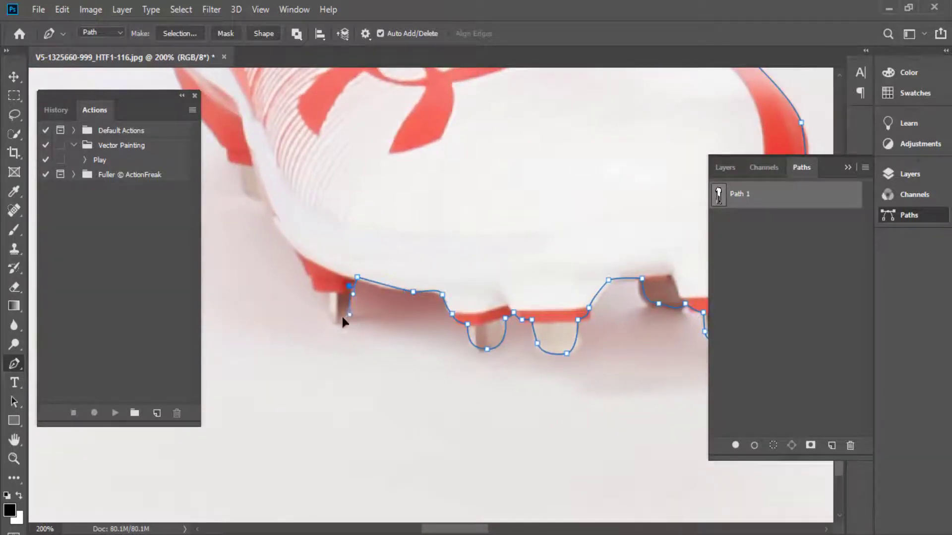
{"action": "left_click_drag", "start_coordinate": [304, 259], "coordinate": [338, 300]}
{"action": "left_click_drag", "start_coordinate": [313, 260], "coordinate": [298, 241]}
{"action": "left_click_drag", "start_coordinate": [289, 185], "coordinate": [255, 185]}
Step: Trace the image-left shoe's outer side up past the striped panel to the red heel collar
{"action": "left_click_drag", "start_coordinate": [256, 185], "coordinate": [403, 386]}
{"action": "left_click_drag", "start_coordinate": [363, 300], "coordinate": [410, 466]}
{"action": "left_click_drag", "start_coordinate": [408, 323], "coordinate": [410, 290]}
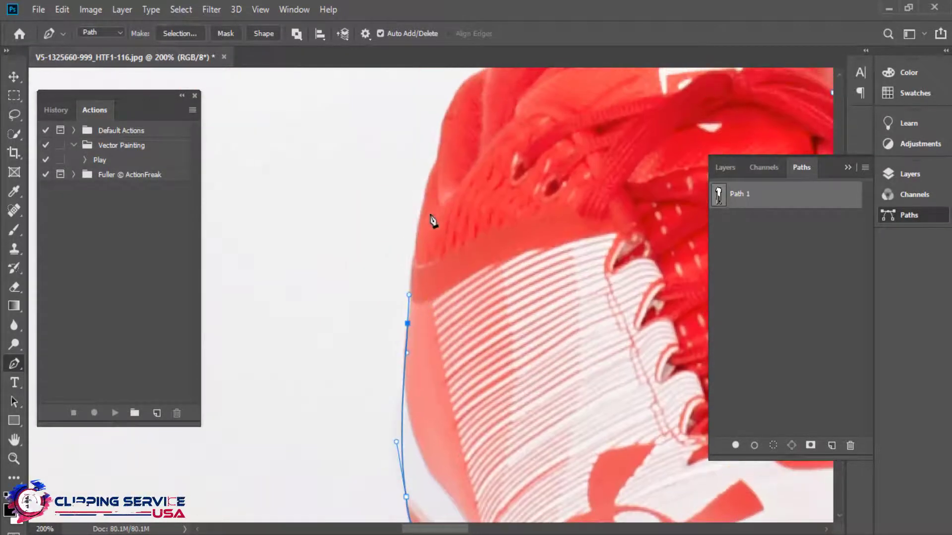
{"action": "left_click_drag", "start_coordinate": [425, 193], "coordinate": [426, 182]}
{"action": "left_click", "coordinate": [437, 161]}
{"action": "left_click_drag", "start_coordinate": [445, 137], "coordinate": [422, 339]}
Step: Trace the image-left sock's outer edge from the shoe collar up to the mid-calf
{"action": "left_click_drag", "start_coordinate": [498, 261], "coordinate": [537, 487]}
{"action": "left_click_drag", "start_coordinate": [503, 299], "coordinate": [493, 246]}
{"action": "scroll", "coordinate": [493, 245], "scroll_direction": "down", "scroll_amount": 1}
{"action": "left_click_drag", "start_coordinate": [535, 451], "coordinate": [534, 516]}
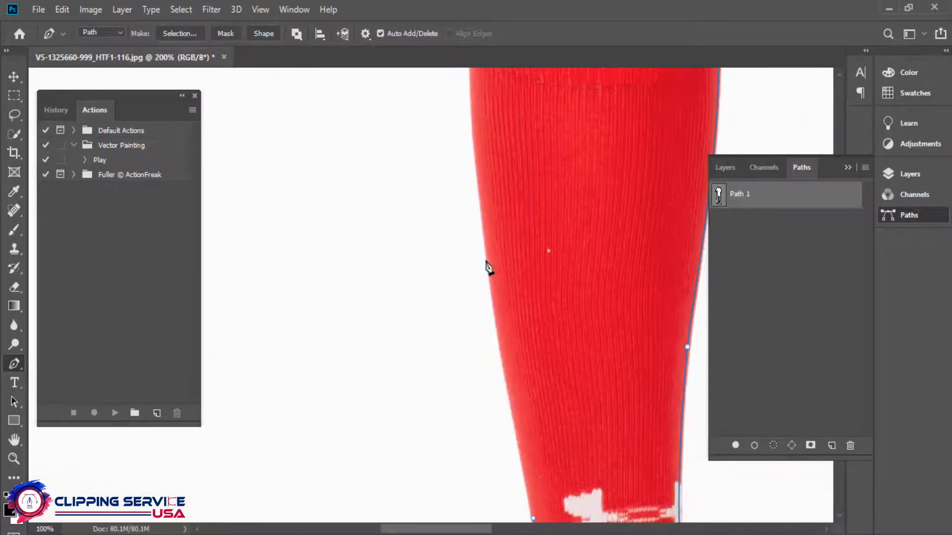
{"action": "left_click_drag", "start_coordinate": [489, 259], "coordinate": [479, 179]}
Step: Trace the upper part of the image-left sock's outer edge and close the outline at the trouser cuff
{"action": "left_click_drag", "start_coordinate": [480, 174], "coordinate": [486, 441]}
{"action": "scroll", "coordinate": [489, 350], "scroll_direction": "up", "scroll_amount": 1}
{"action": "left_click_drag", "start_coordinate": [470, 379], "coordinate": [444, 70]}
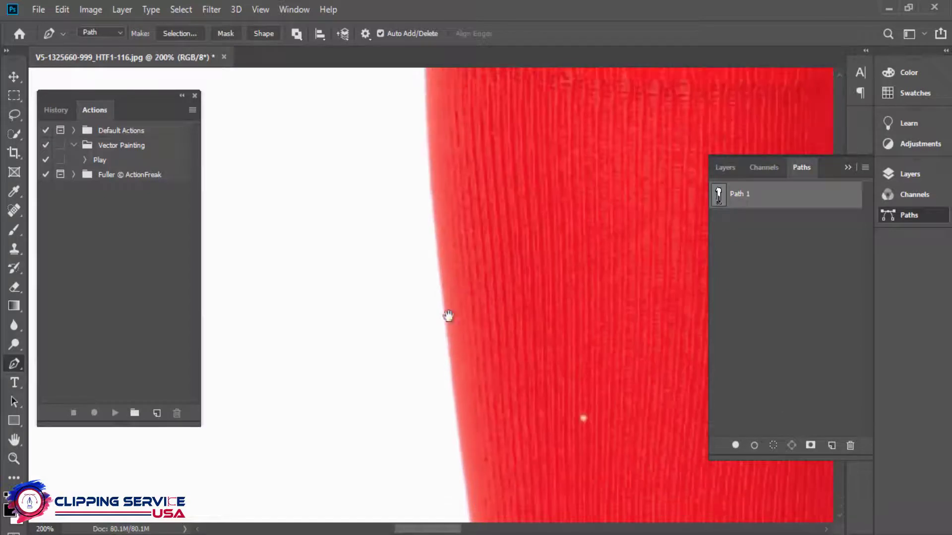
{"action": "left_click_drag", "start_coordinate": [451, 359], "coordinate": [450, 396]}
{"action": "left_click", "coordinate": [456, 220], "text": "alt"}
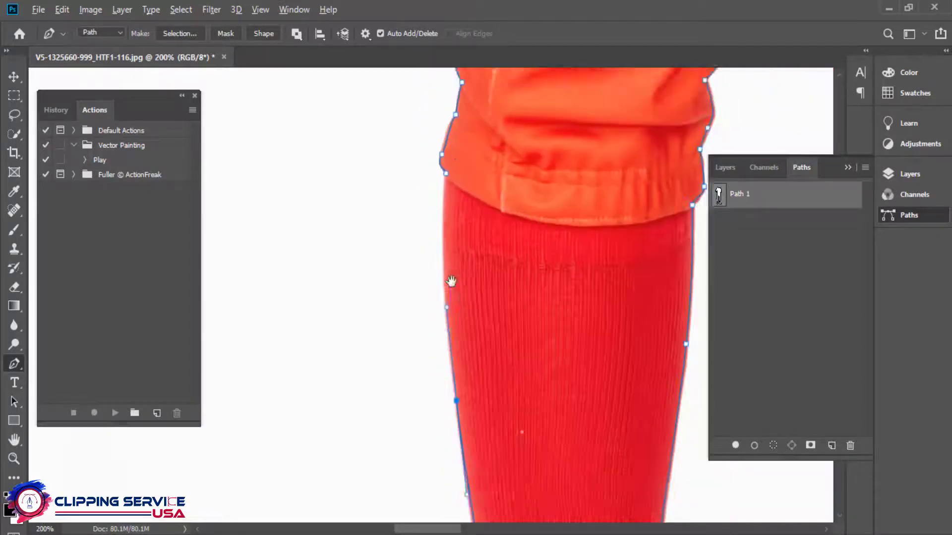
{"action": "left_click_drag", "start_coordinate": [451, 283], "coordinate": [451, 361]}
{"action": "left_click_drag", "start_coordinate": [448, 253], "coordinate": [452, 155]}
Step: Examine the finished outline from the shoes up to the jersey's collar
{"action": "left_click", "coordinate": [470, 215], "text": "alt"}
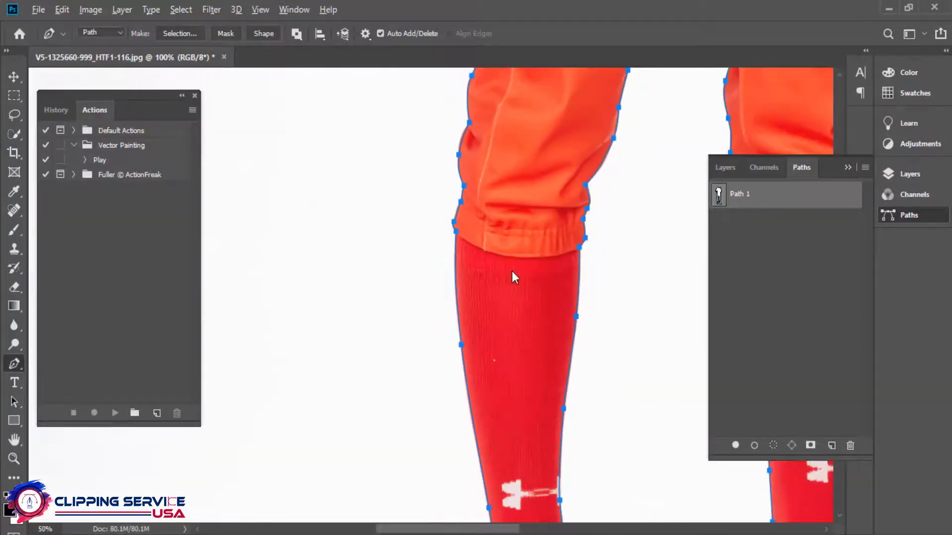
{"action": "left_click", "coordinate": [560, 259], "text": "alt"}
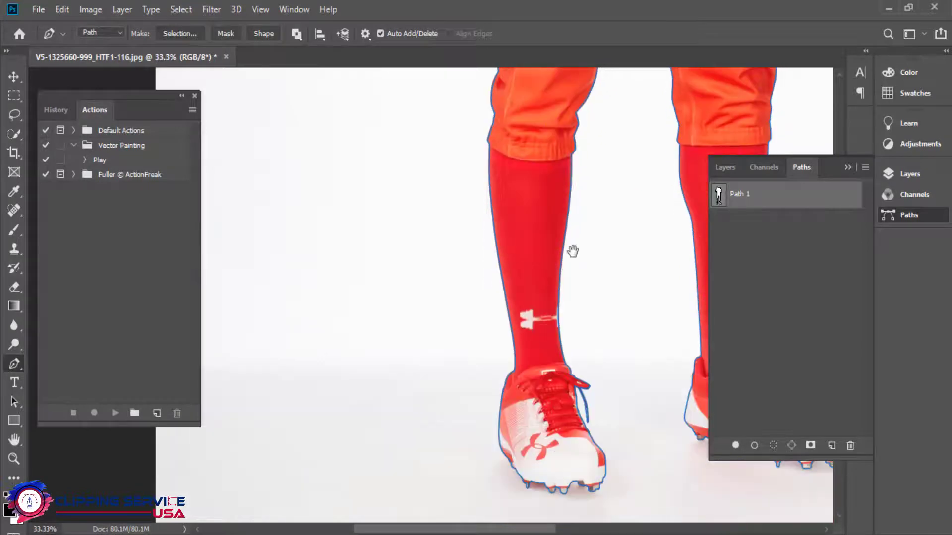
{"action": "left_click_drag", "start_coordinate": [572, 251], "coordinate": [471, 450]}
{"action": "scroll", "coordinate": [472, 451], "scroll_direction": "down", "scroll_amount": 2}
{"action": "left_click_drag", "start_coordinate": [519, 119], "coordinate": [488, 326]}
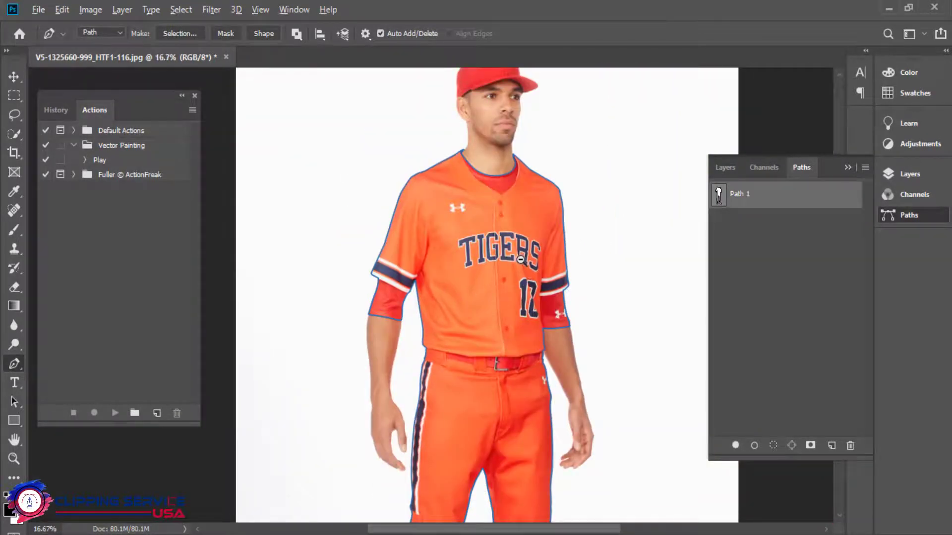
{"action": "left_click", "coordinate": [521, 260], "text": "alt"}
{"action": "left_click", "coordinate": [499, 156], "text": "ctrl"}
{"action": "left_click", "coordinate": [499, 156], "text": "ctrl"}
{"action": "left_click", "coordinate": [520, 281], "text": "alt"}
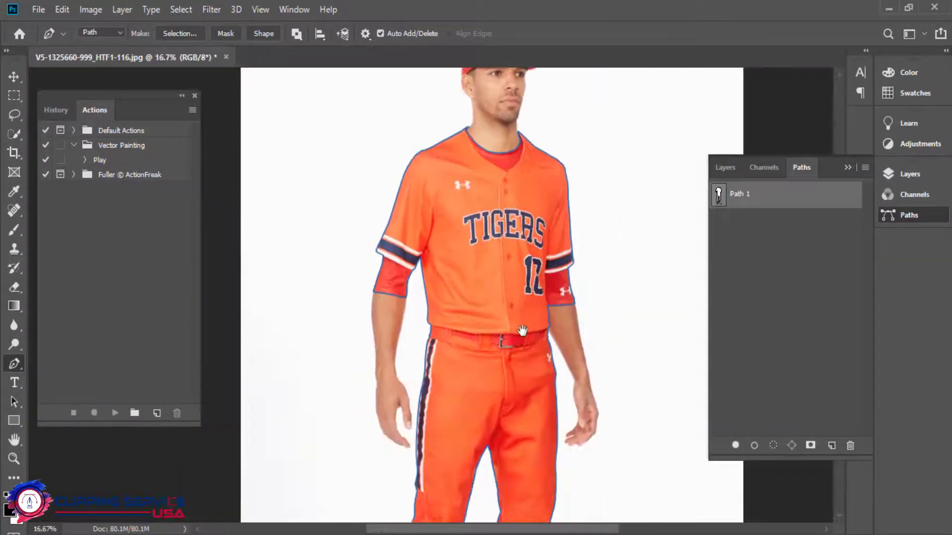
{"action": "scroll", "coordinate": [520, 281], "scroll_direction": "down", "scroll_amount": 2}
{"action": "left_click", "coordinate": [557, 311], "text": "alt"}
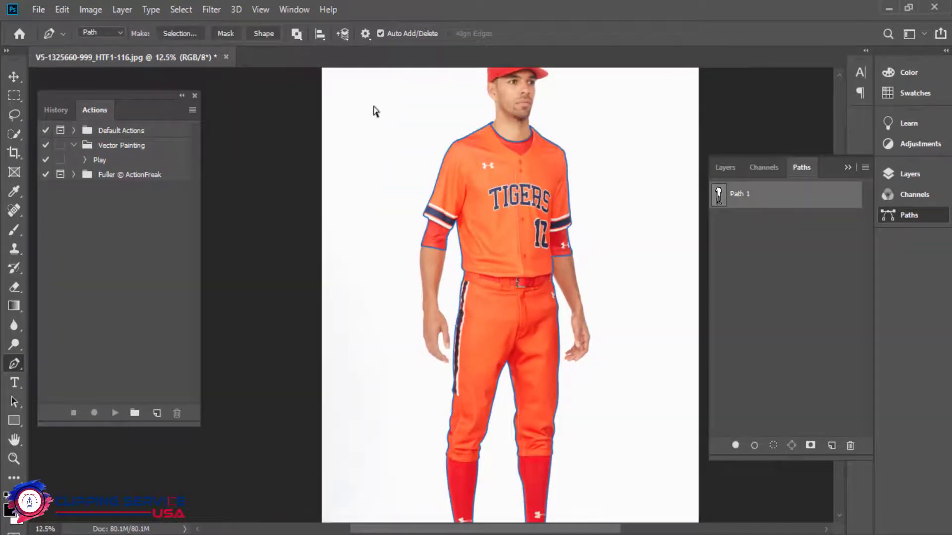
Step: Copy the jersey portion of the outline into a new path
{"action": "left_click_drag", "start_coordinate": [373, 103], "coordinate": [618, 300]}
{"action": "left_click", "coordinate": [831, 453]}
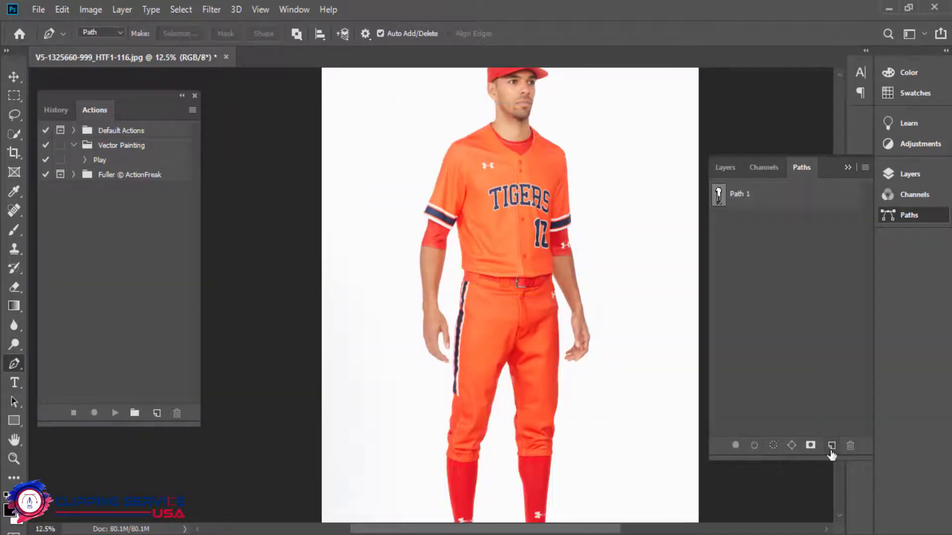
{"action": "left_click", "coordinate": [831, 445]}
{"action": "key", "text": "ctrl+v"}
Step: Delete the waistband anchors below the jersey hem's image-right corner in the new jersey path
{"action": "scroll", "coordinate": [544, 293], "scroll_direction": "up", "scroll_amount": 7}
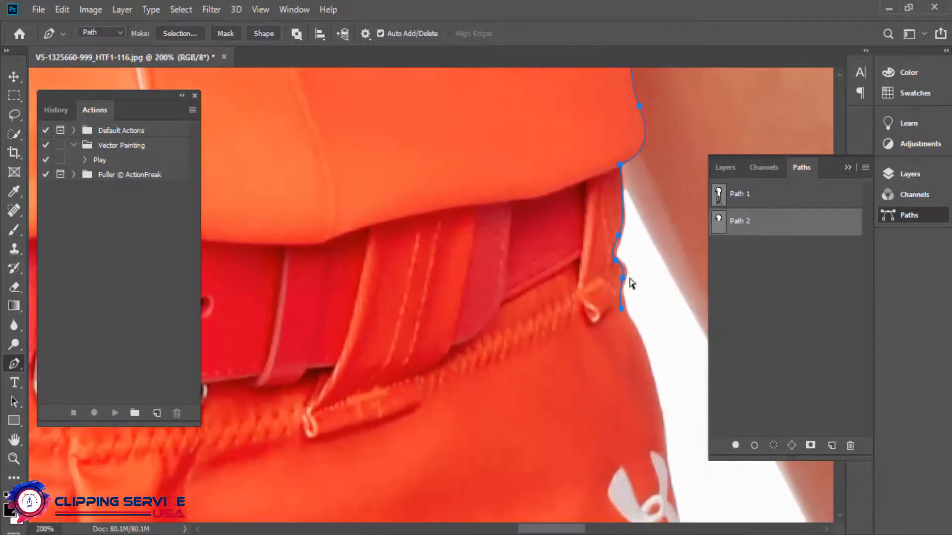
{"action": "left_click_drag", "start_coordinate": [629, 280], "coordinate": [648, 323]}
{"action": "key", "text": "Delete"}
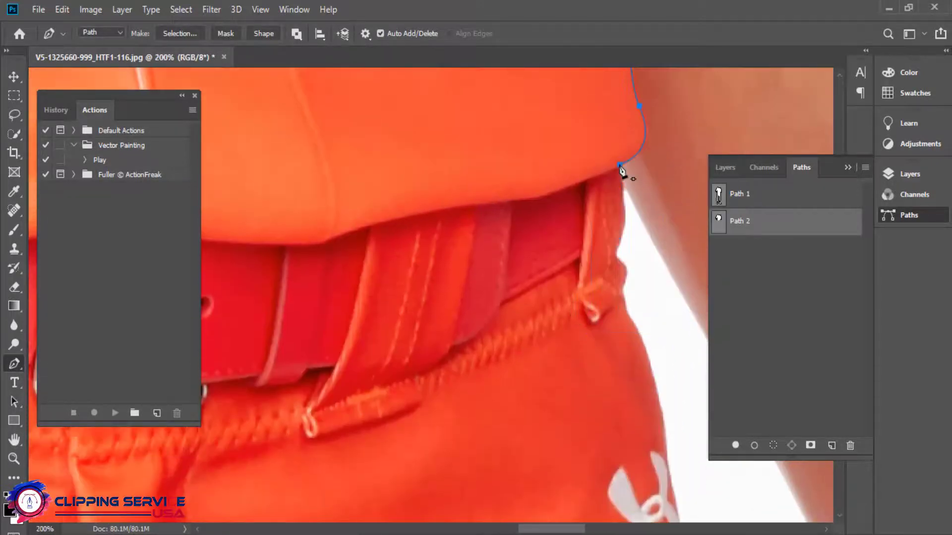
Step: Trace the jersey's hem across the belt, past the buckle and toward the image-left side of the waist
{"action": "scroll", "coordinate": [478, 208], "scroll_direction": "left", "scroll_amount": 3}
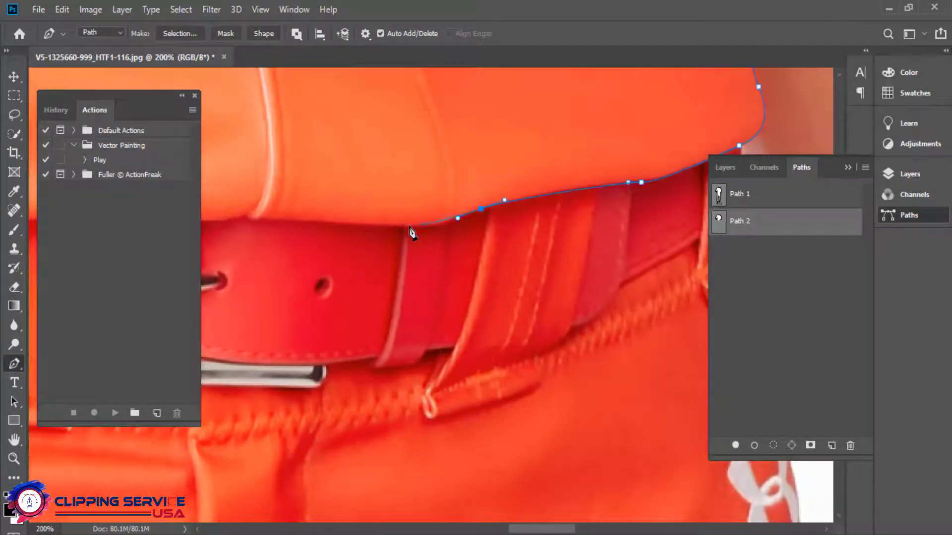
{"action": "scroll", "coordinate": [450, 226], "scroll_direction": "left", "scroll_amount": 5}
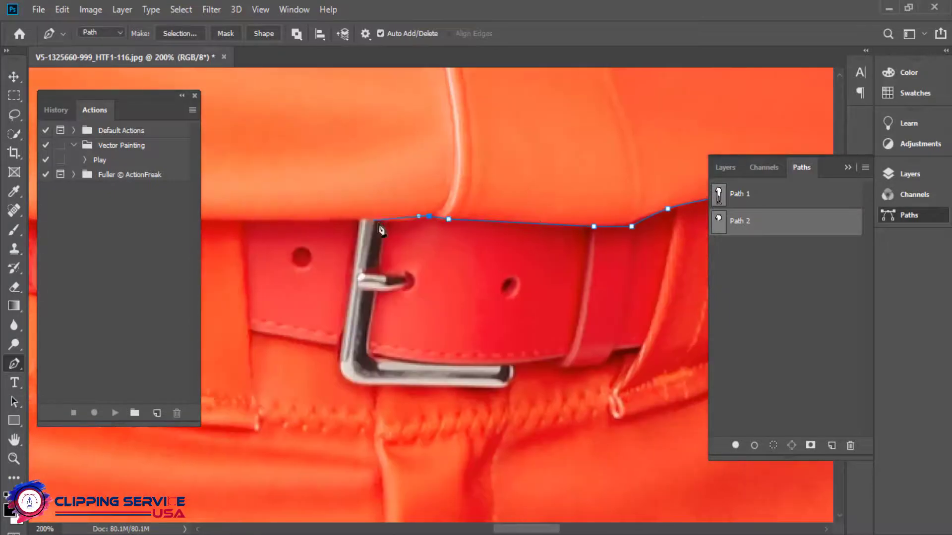
{"action": "scroll", "coordinate": [334, 226], "scroll_direction": "left", "scroll_amount": 5}
{"action": "scroll", "coordinate": [415, 229], "scroll_direction": "left", "scroll_amount": 5}
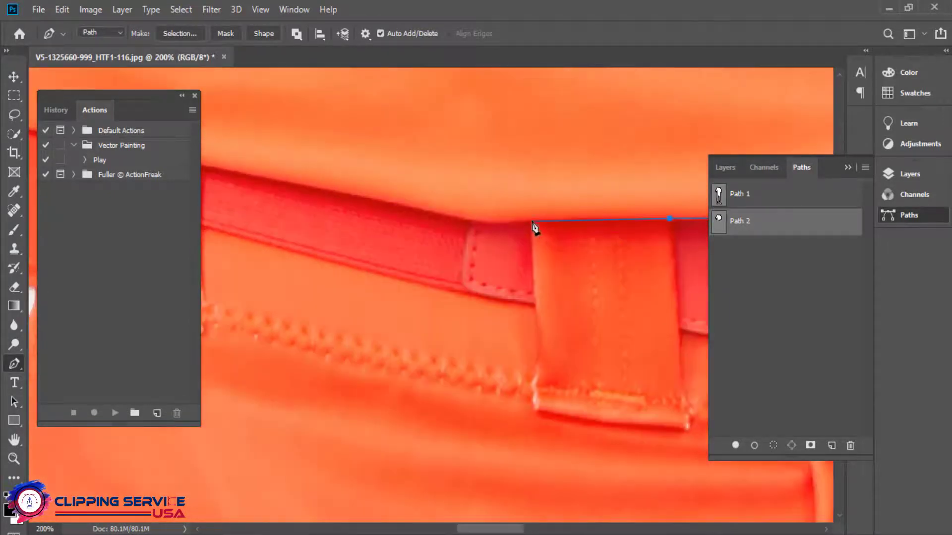
{"action": "left_click_drag", "start_coordinate": [465, 226], "coordinate": [670, 288]}
{"action": "left_click_drag", "start_coordinate": [434, 248], "coordinate": [582, 250]}
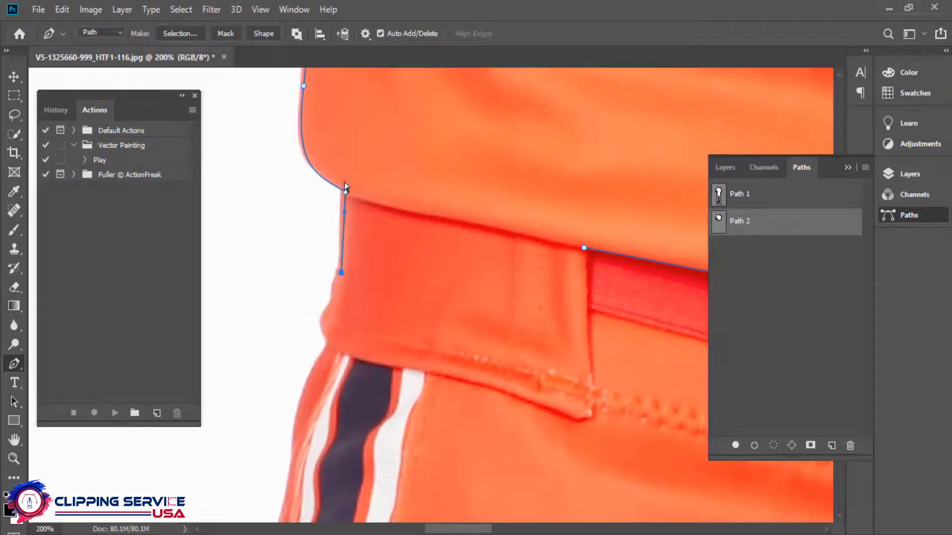
Step: Delete the leftover waistband anchors at the hem's image-left corner and close the jersey path along the hem
{"action": "key", "text": "Delete"}
{"action": "left_click_drag", "start_coordinate": [345, 192], "coordinate": [393, 210]}
{"action": "left_click", "coordinate": [584, 248]}
Step: Copy the jersey hem portion of the jersey path into another new path
{"action": "left_click", "coordinate": [614, 261], "text": "alt"}
{"action": "left_click_drag", "start_coordinate": [686, 284], "coordinate": [366, 258]}
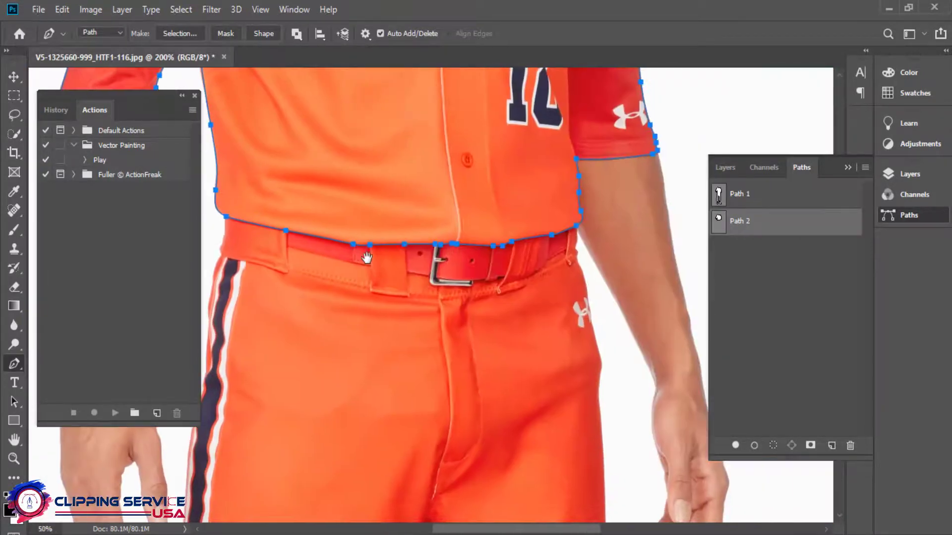
{"action": "scroll", "coordinate": [367, 258], "scroll_direction": "down", "scroll_amount": 6}
{"action": "scroll", "coordinate": [416, 233], "scroll_direction": "up", "scroll_amount": 8}
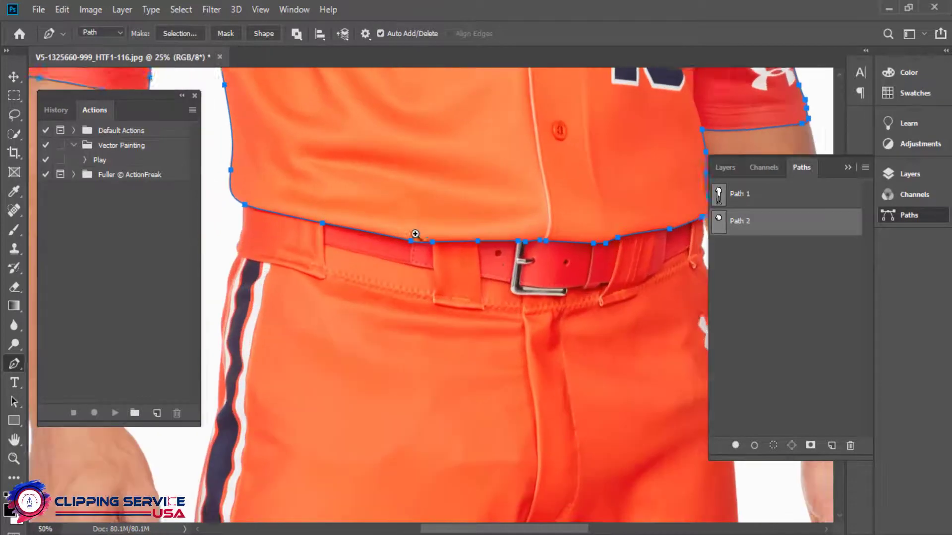
{"action": "scroll", "coordinate": [415, 233], "scroll_direction": "down", "scroll_amount": 4}
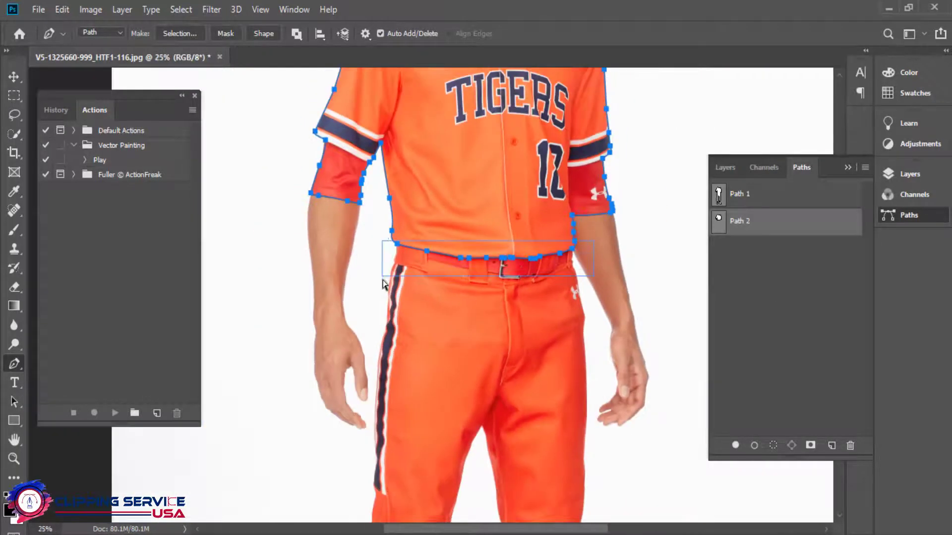
{"action": "left_click_drag", "start_coordinate": [382, 280], "coordinate": [382, 281]}
{"action": "key", "text": "ctrl+c"}
{"action": "left_click", "coordinate": [831, 446]}
{"action": "key", "text": "ctrl+v"}
Step: Copy the outline's waist and hip anchors on both sides from Path 1 into the hem path
{"action": "left_click", "coordinate": [739, 204]}
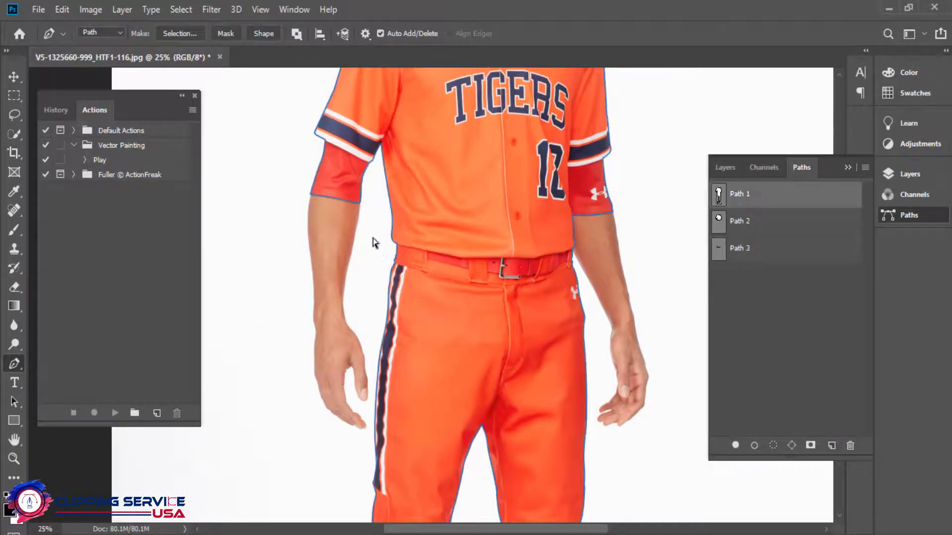
{"action": "left_click_drag", "start_coordinate": [588, 287], "coordinate": [588, 287]}
{"action": "left_click", "coordinate": [726, 255]}
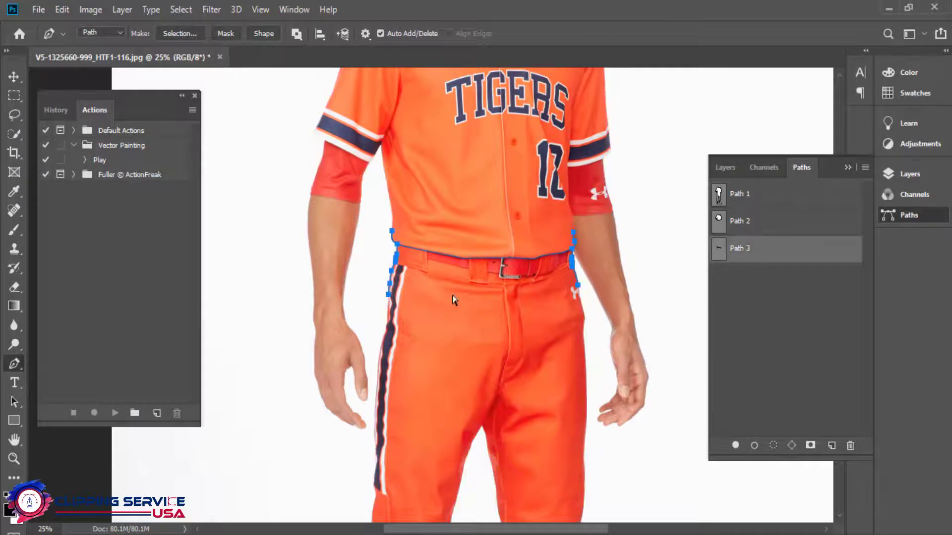
{"action": "left_click_drag", "start_coordinate": [427, 317], "coordinate": [429, 318]}
Step: Add anchors on the hem at the image-right belt loop and delete the anchors beyond it down the hip
{"action": "left_click", "coordinate": [586, 299], "text": "ctrl"}
{"action": "left_click", "coordinate": [586, 300], "text": "ctrl"}
{"action": "left_click", "coordinate": [586, 299], "text": "ctrl"}
{"action": "left_click", "coordinate": [587, 299], "text": "ctrl"}
{"action": "left_click_drag", "start_coordinate": [580, 176], "coordinate": [571, 256]}
{"action": "left_click", "coordinate": [567, 243], "text": "ctrl"}
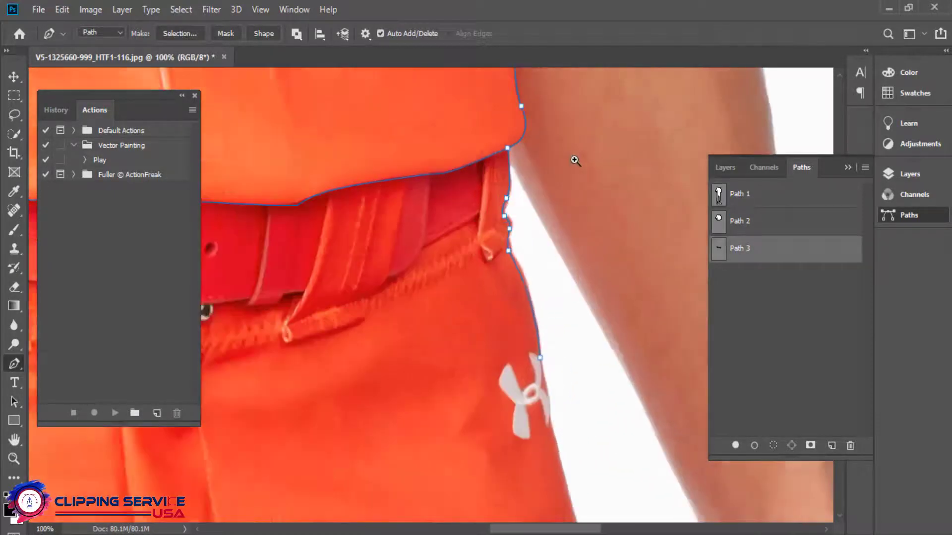
{"action": "left_click", "coordinate": [448, 128]}
{"action": "left_click_drag", "start_coordinate": [459, 129], "coordinate": [476, 299]}
{"action": "left_click", "coordinate": [472, 208], "text": "ctrl"}
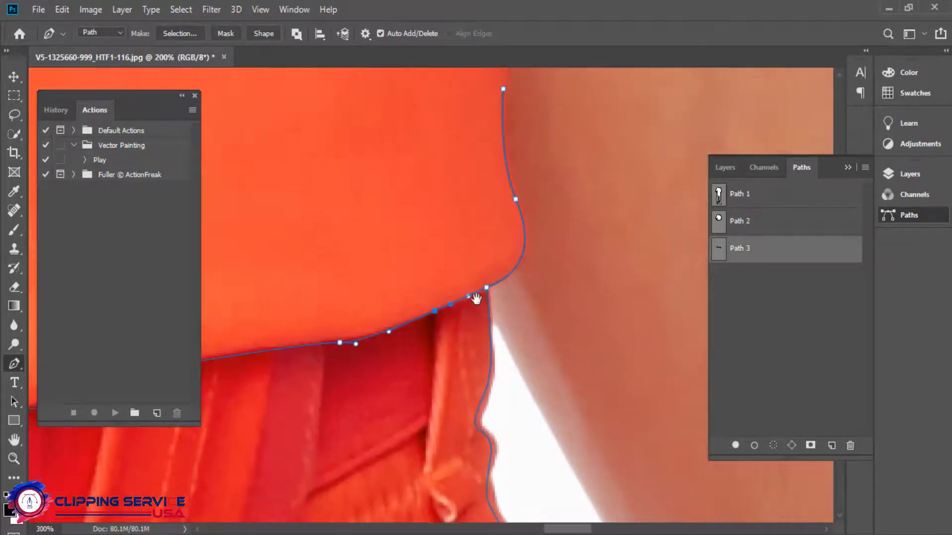
{"action": "left_click_drag", "start_coordinate": [603, 158], "coordinate": [515, 194]}
{"action": "key", "text": "Delete"}
{"action": "left_click_drag", "start_coordinate": [561, 221], "coordinate": [477, 515]}
{"action": "key", "text": "Delete"}
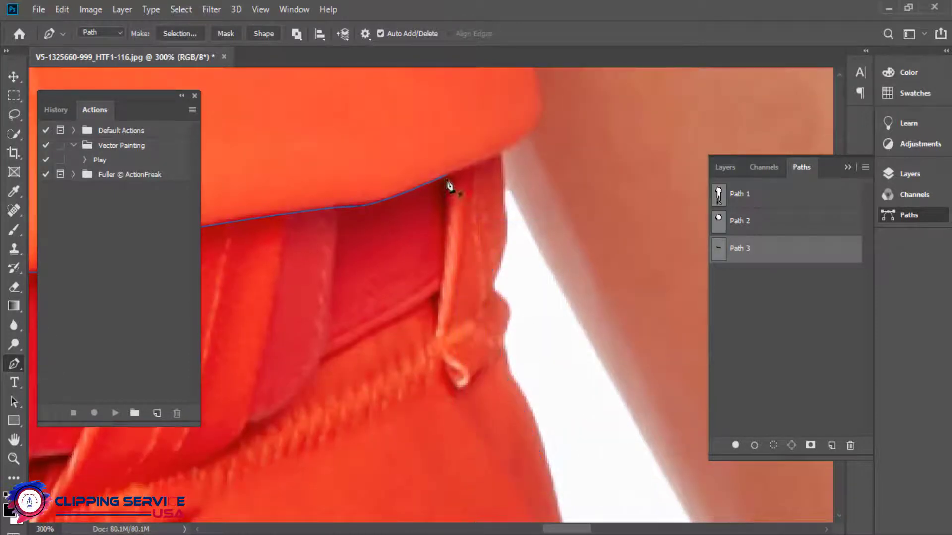
Step: Trace the belt's lower edge from the image-right loop to the wide belt loop and remove the hem segment crossing that loop
{"action": "left_click", "coordinate": [441, 293]}
{"action": "left_click_drag", "start_coordinate": [413, 314], "coordinate": [504, 270]}
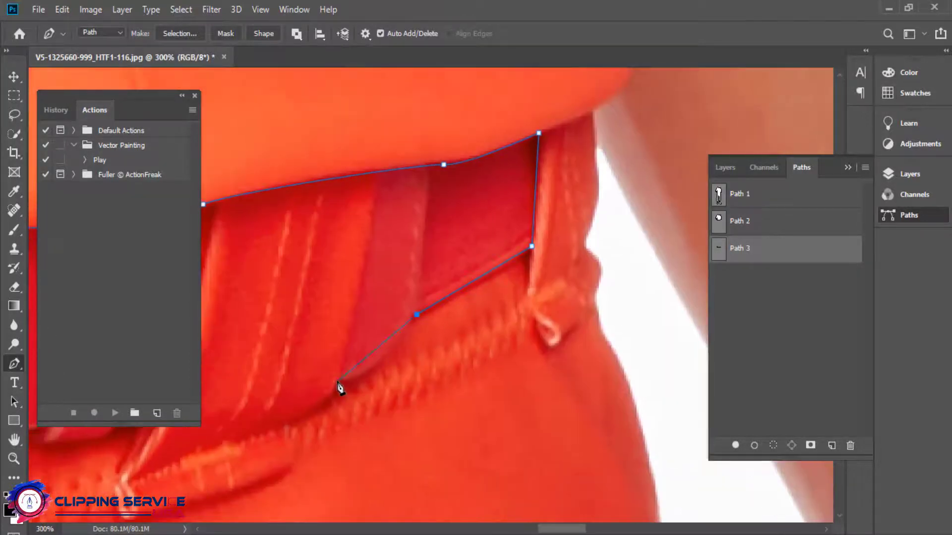
{"action": "left_click_drag", "start_coordinate": [373, 197], "coordinate": [375, 199]}
{"action": "key", "text": "Delete"}
{"action": "left_click_drag", "start_coordinate": [217, 222], "coordinate": [318, 206]}
Step: Start the next belt section down the wide loop's inner edge and close the outer belt section
{"action": "left_click_drag", "start_coordinate": [306, 326], "coordinate": [342, 243]}
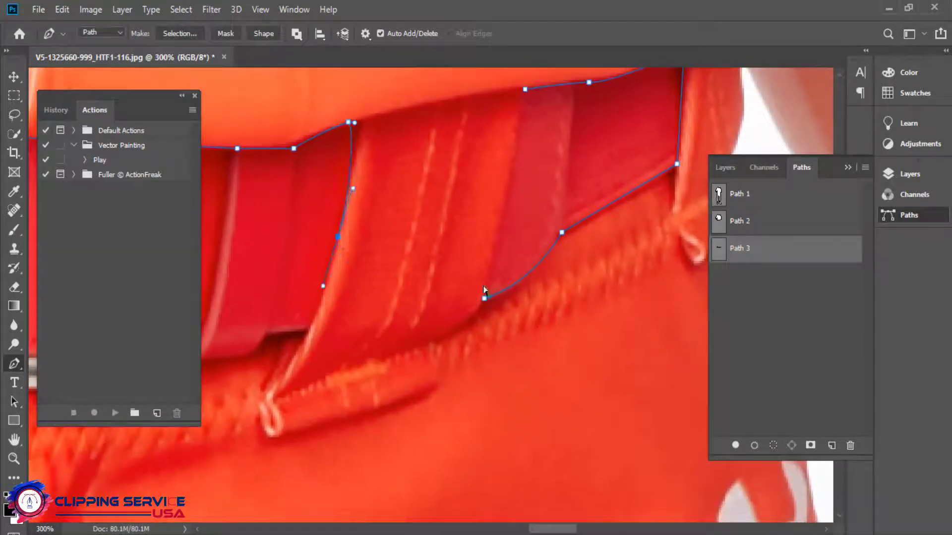
{"action": "left_click", "coordinate": [485, 300]}
{"action": "left_click_drag", "start_coordinate": [499, 314], "coordinate": [499, 441]}
{"action": "left_click", "coordinate": [525, 217]}
Step: Trace around the belt keeper, beneath the buckle and along the belt to the next loop, closing the buckle section
{"action": "left_click_drag", "start_coordinate": [307, 364], "coordinate": [551, 244]}
{"action": "left_click", "coordinate": [512, 331]}
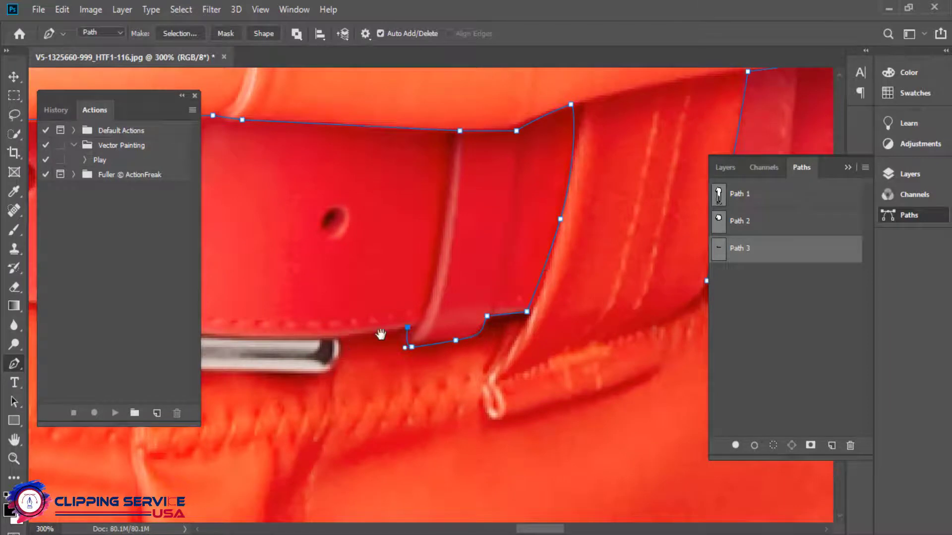
{"action": "left_click_drag", "start_coordinate": [381, 335], "coordinate": [495, 328]}
{"action": "left_click_drag", "start_coordinate": [457, 332], "coordinate": [450, 366]}
{"action": "left_click_drag", "start_coordinate": [219, 366], "coordinate": [432, 371]}
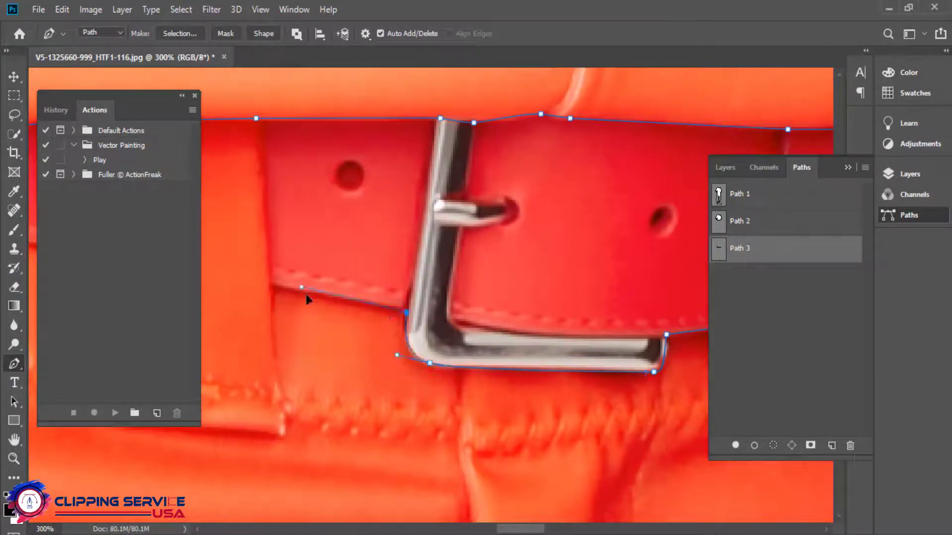
{"action": "left_click_drag", "start_coordinate": [270, 212], "coordinate": [348, 345]}
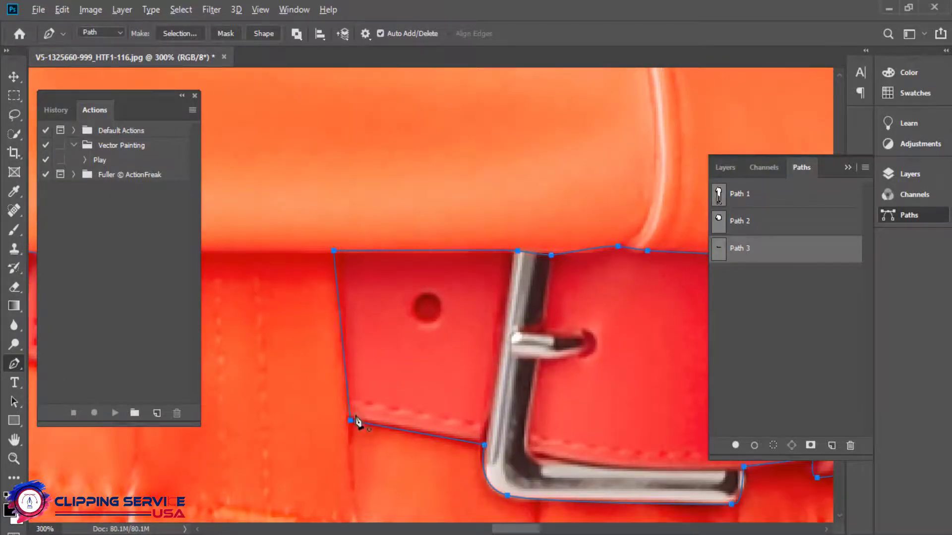
Step: Trace the belt's lower edge from the wide loop to the image-left loop and close that belt section at the hem
{"action": "scroll", "coordinate": [383, 376], "scroll_direction": "down", "scroll_amount": 2}
{"action": "left_click_drag", "start_coordinate": [381, 376], "coordinate": [509, 346]}
{"action": "scroll", "coordinate": [443, 338], "scroll_direction": "up", "scroll_amount": 2}
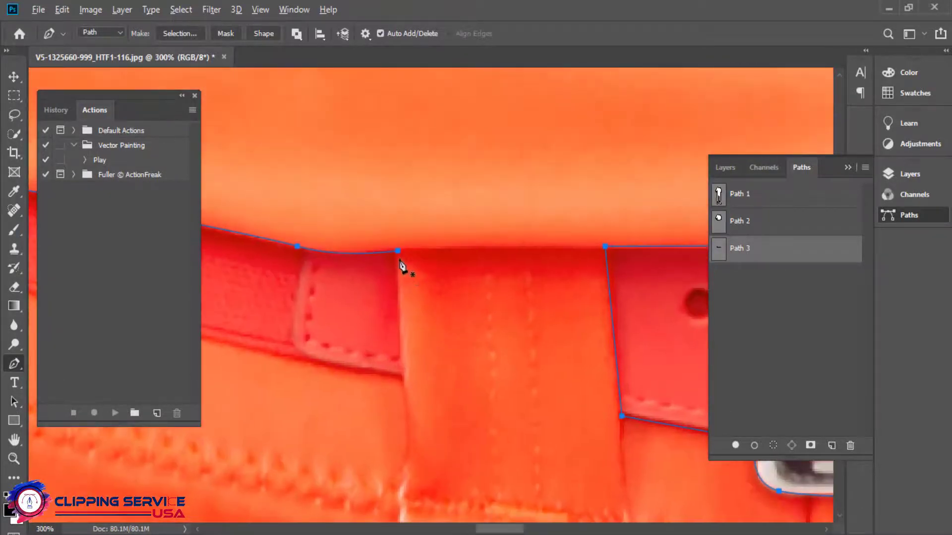
{"action": "left_click", "coordinate": [402, 377]}
{"action": "left_click_drag", "start_coordinate": [348, 370], "coordinate": [659, 430]}
{"action": "left_click_drag", "start_coordinate": [392, 365], "coordinate": [293, 335]}
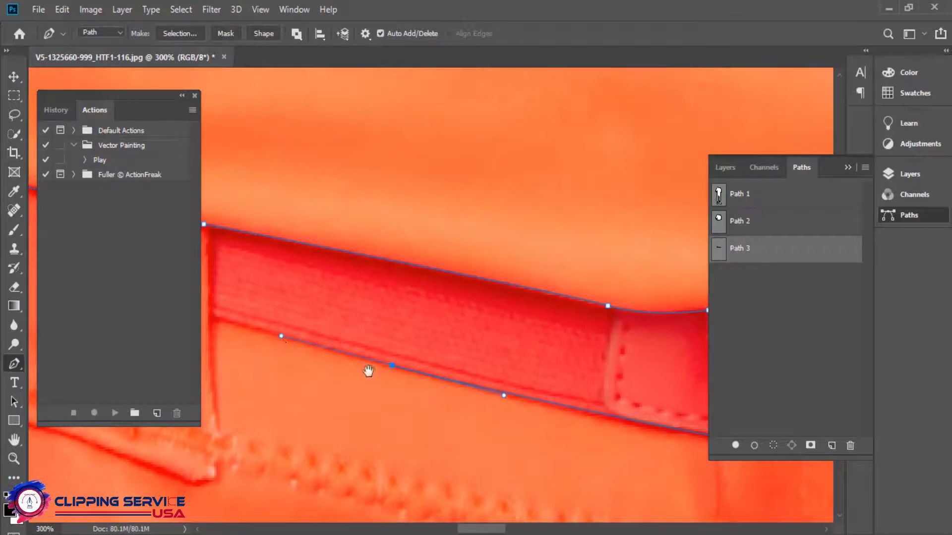
{"action": "left_click_drag", "start_coordinate": [368, 371], "coordinate": [557, 433]}
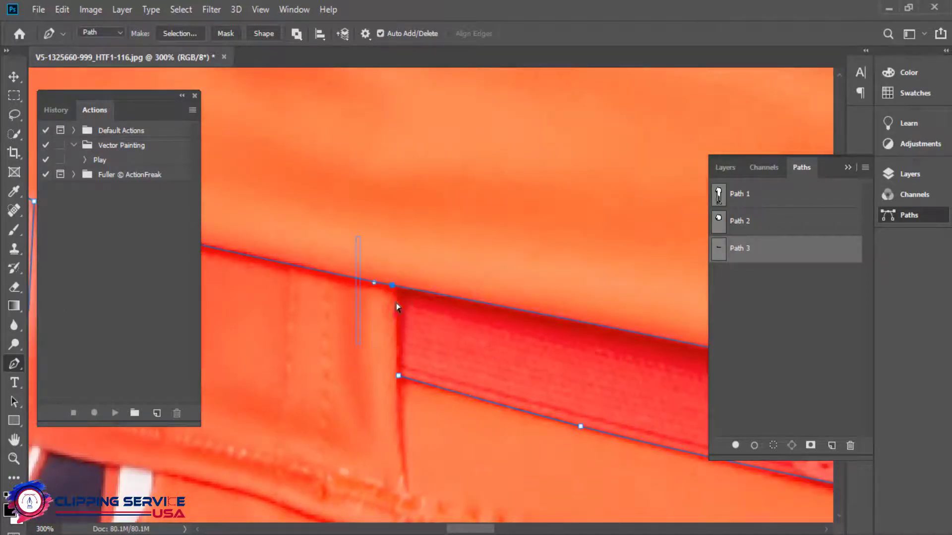
Step: Delete the leftover jersey and hip outline anchors beyond the image-left belt loop
{"action": "left_click", "coordinate": [403, 397], "text": "alt"}
{"action": "left_click", "coordinate": [403, 397], "text": "alt"}
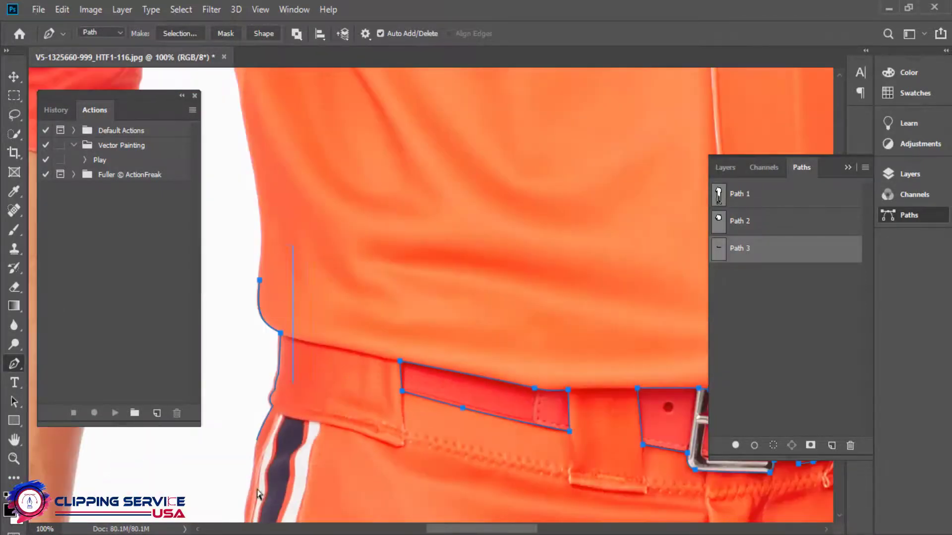
{"action": "left_click_drag", "start_coordinate": [261, 497], "coordinate": [247, 245]}
{"action": "key", "text": "Delete"}
Step: Load the belt path as a selection and inspect its coverage in Quick Mask
{"action": "left_click", "coordinate": [378, 395], "text": "alt"}
{"action": "left_click_drag", "start_coordinate": [680, 393], "coordinate": [499, 262]}
{"action": "left_click", "coordinate": [394, 353], "text": "alt"}
{"action": "key", "text": "Escape"}
{"action": "key", "text": "q"}
{"action": "key", "text": "q"}
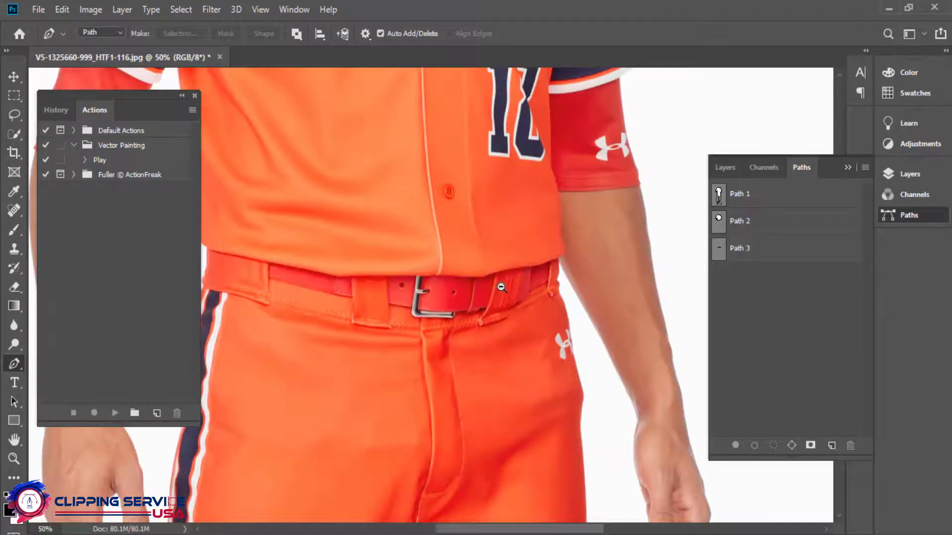
Step: Create Path 4 and duplicate the belt outline from Path 3 into it
{"action": "left_click", "coordinate": [501, 260], "text": "alt"}
{"action": "left_click_drag", "start_coordinate": [457, 291], "coordinate": [457, 264]}
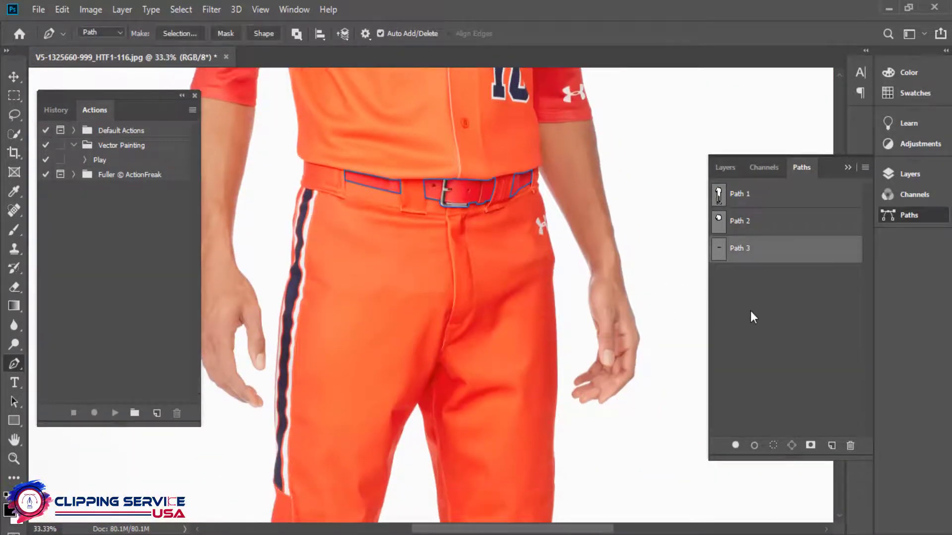
{"action": "left_click", "coordinate": [831, 445]}
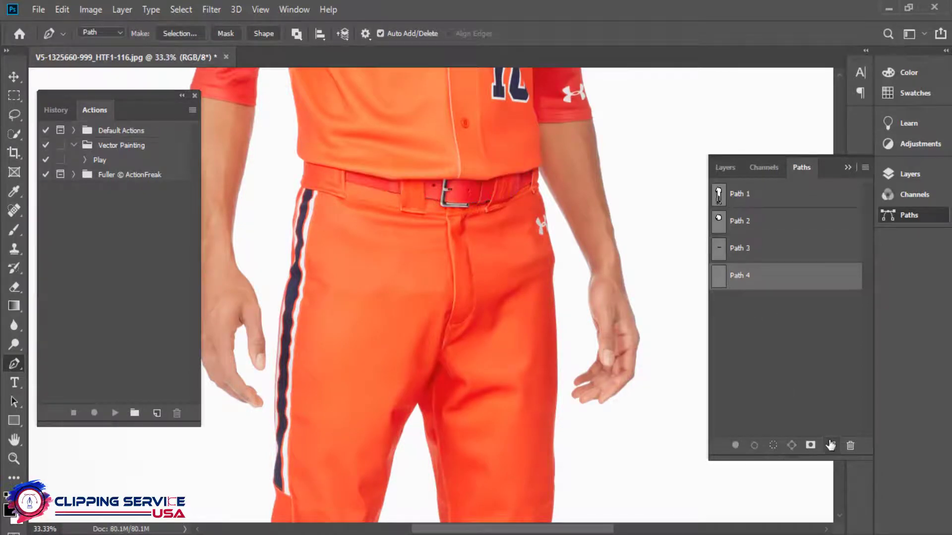
Step: Copy the pants portion of the outline, from waist to below the knees, from Path 1 into Path 4
{"action": "left_click", "coordinate": [731, 206]}
{"action": "left_click", "coordinate": [435, 263], "text": "alt"}
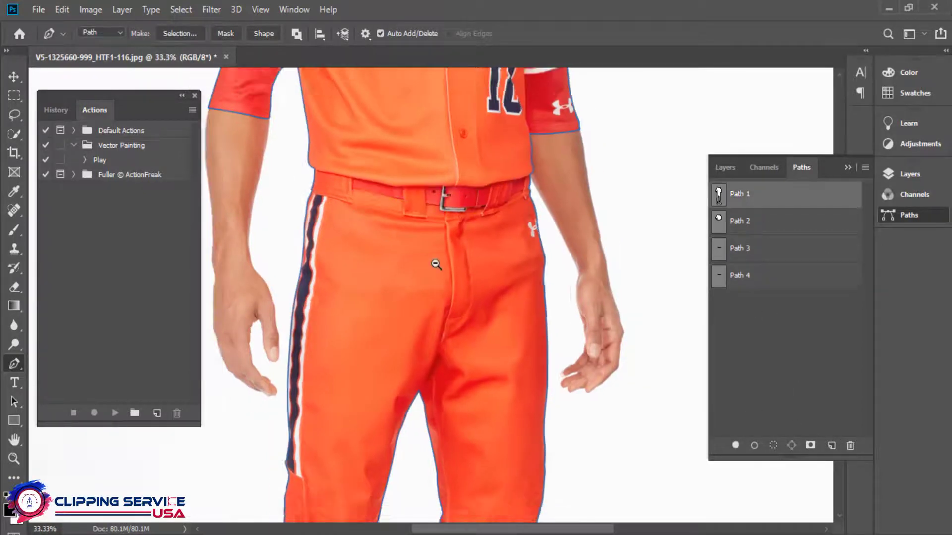
{"action": "left_click", "coordinate": [430, 263], "text": "alt"}
{"action": "left_click_drag", "start_coordinate": [427, 262], "coordinate": [441, 132]}
{"action": "left_click_drag", "start_coordinate": [362, 83], "coordinate": [527, 344]}
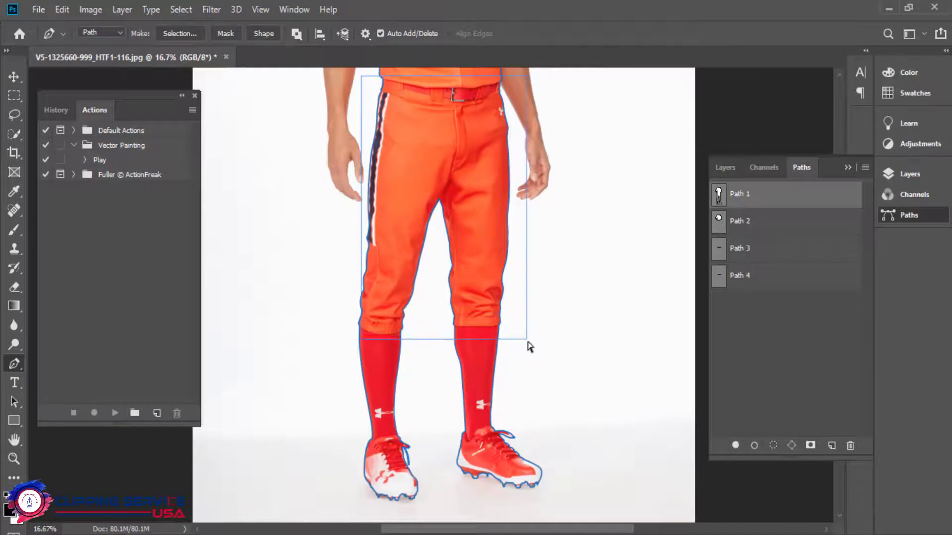
{"action": "key", "text": "ctrl+minus"}
{"action": "left_click_drag", "start_coordinate": [445, 314], "coordinate": [520, 328]}
{"action": "left_click_drag", "start_coordinate": [374, 113], "coordinate": [526, 320]}
{"action": "left_click", "coordinate": [799, 285]}
{"action": "key", "text": "ctrl+v"}
Step: Copy the jersey hem anchors from Path 2 into Path 4
{"action": "left_click", "coordinate": [421, 107], "text": "ctrl"}
{"action": "left_click", "coordinate": [421, 107], "text": "ctrl"}
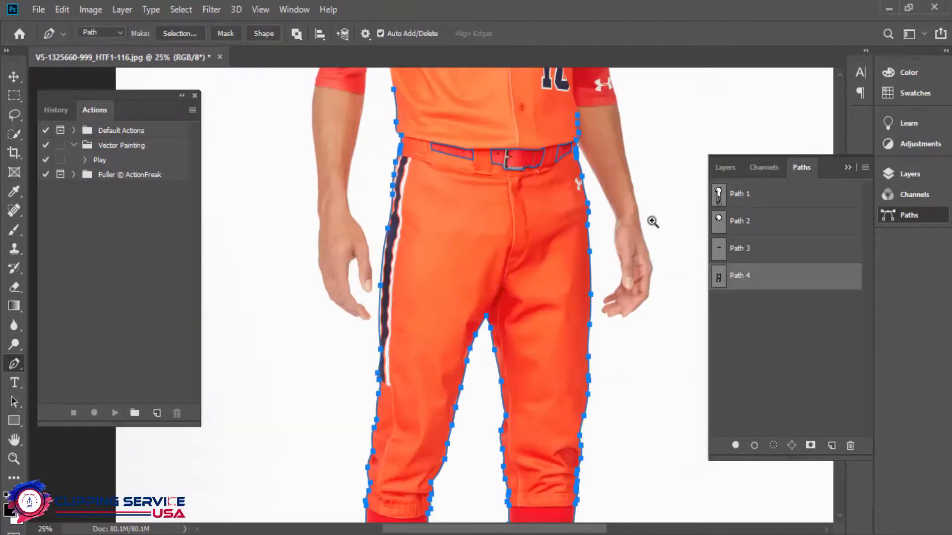
{"action": "left_click", "coordinate": [728, 255]}
{"action": "left_click", "coordinate": [726, 226]}
{"action": "left_click_drag", "start_coordinate": [592, 159], "coordinate": [592, 159]}
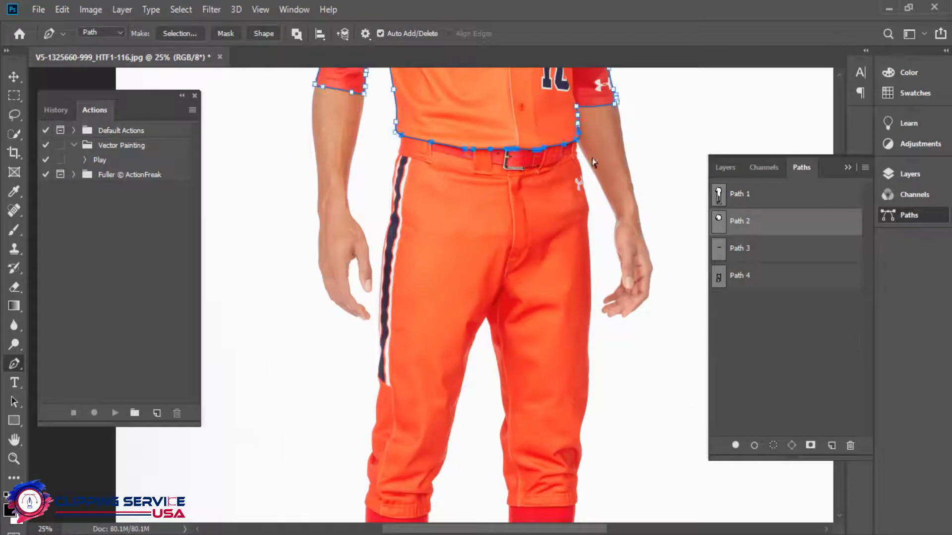
{"action": "left_click", "coordinate": [722, 280]}
{"action": "key", "text": "ctrl+v"}
Step: Delete the surplus hem anchors in Path 4 above the image-right belt section
{"action": "scroll", "coordinate": [506, 159], "scroll_direction": "up", "scroll_amount": 4}
{"action": "mouse_move", "coordinate": [506, 169]}
{"action": "left_mouse_down"}
{"action": "mouse_move", "coordinate": [505, 289]}
{"action": "mouse_move", "coordinate": [258, 433]}
{"action": "left_mouse_up"}
{"action": "scroll", "coordinate": [505, 289], "scroll_direction": "up", "scroll_amount": 2}
{"action": "left_click_drag", "start_coordinate": [495, 200], "coordinate": [545, 286]}
{"action": "key", "text": "Delete"}
{"action": "mouse_move", "coordinate": [567, 231]}
{"action": "left_mouse_down"}
{"action": "mouse_move", "coordinate": [406, 276]}
{"action": "mouse_move", "coordinate": [461, 272]}
{"action": "left_mouse_up"}
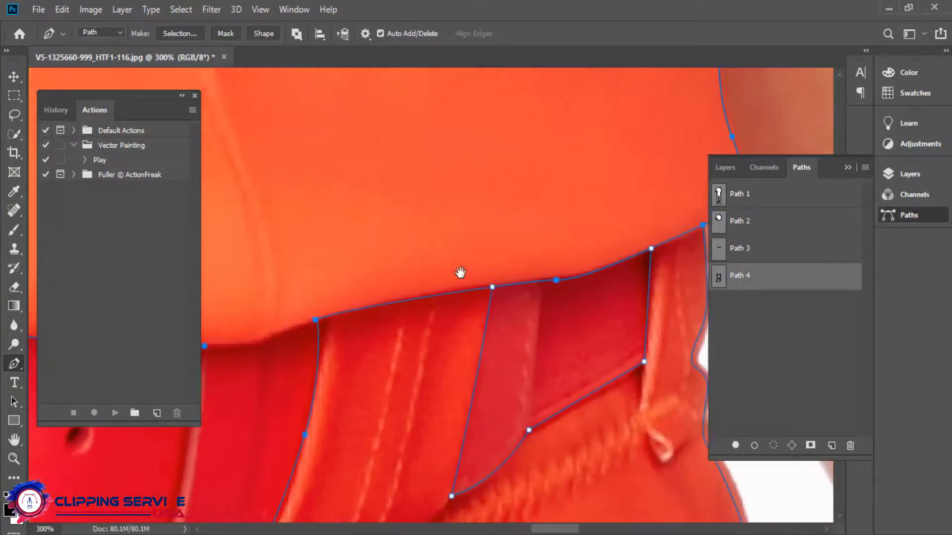
{"action": "left_click_drag", "start_coordinate": [554, 283], "coordinate": [481, 304]}
{"action": "left_click_drag", "start_coordinate": [459, 272], "coordinate": [508, 339]}
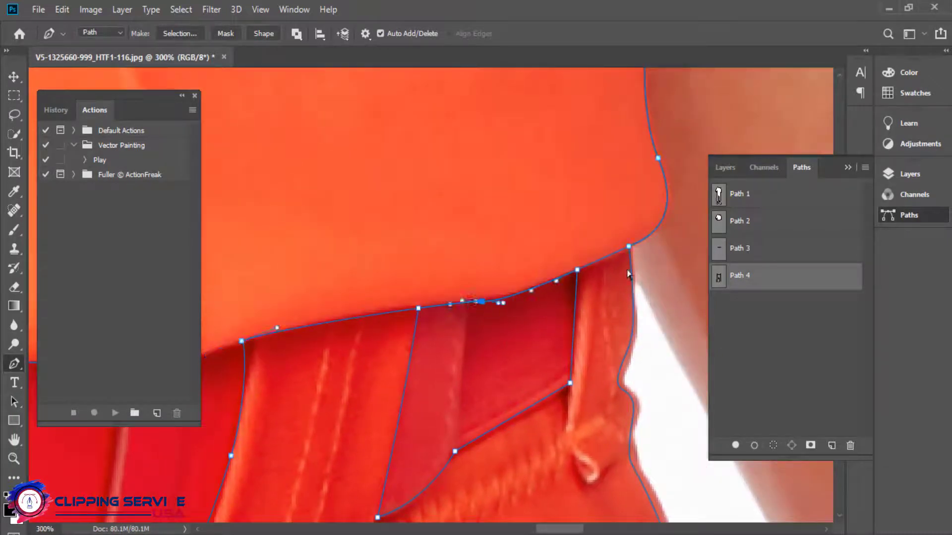
{"action": "key", "text": "Delete"}
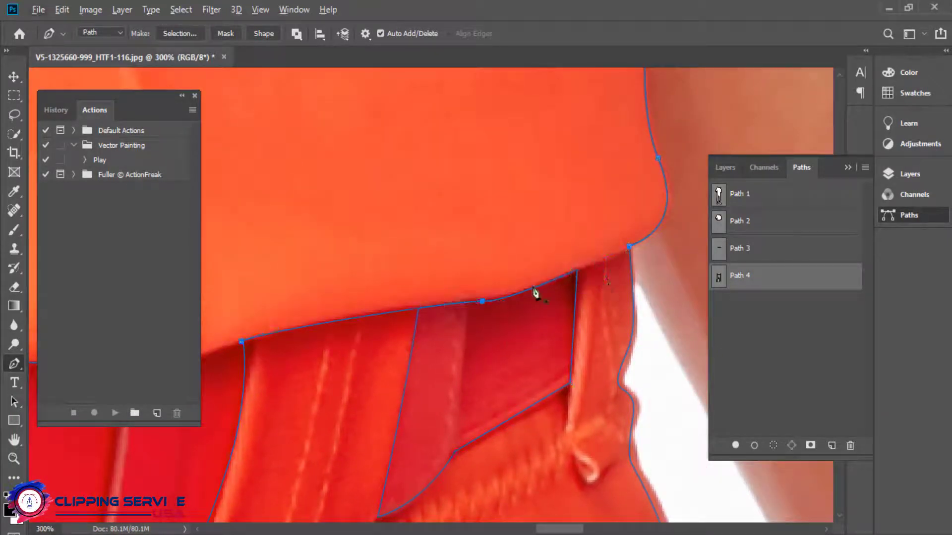
{"action": "left_click_drag", "start_coordinate": [464, 278], "coordinate": [498, 343]}
{"action": "key", "text": "Delete"}
Step: Redraw the hem across the image-right belt loop and remove the hem segment above the buckle section
{"action": "left_click_drag", "start_coordinate": [425, 318], "coordinate": [513, 292]}
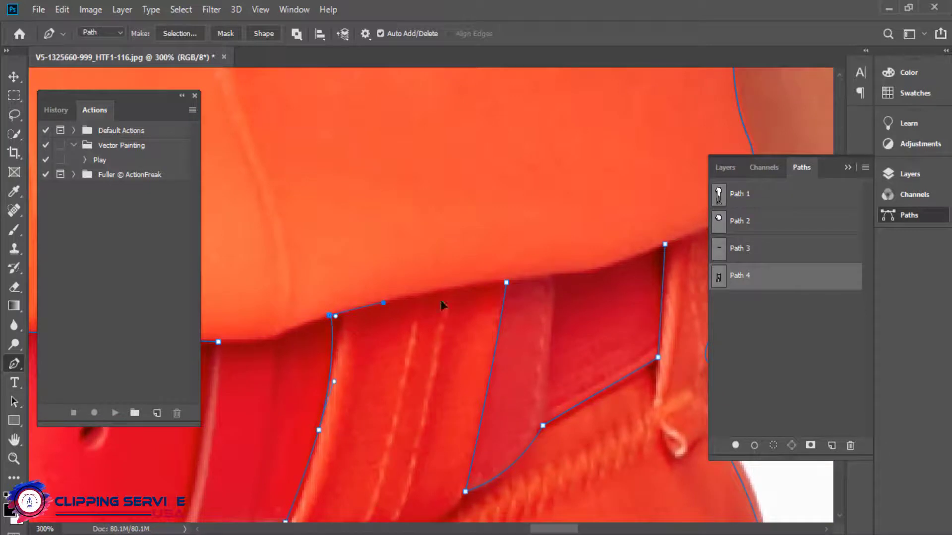
{"action": "left_click_drag", "start_coordinate": [577, 292], "coordinate": [650, 242]}
{"action": "scroll", "coordinate": [416, 319], "scroll_direction": "down", "scroll_amount": 1}
{"action": "left_click_drag", "start_coordinate": [396, 382], "coordinate": [694, 374]}
{"action": "left_click_drag", "start_coordinate": [454, 255], "coordinate": [548, 295], "text": "ctrl"}
{"action": "key", "text": "Delete"}
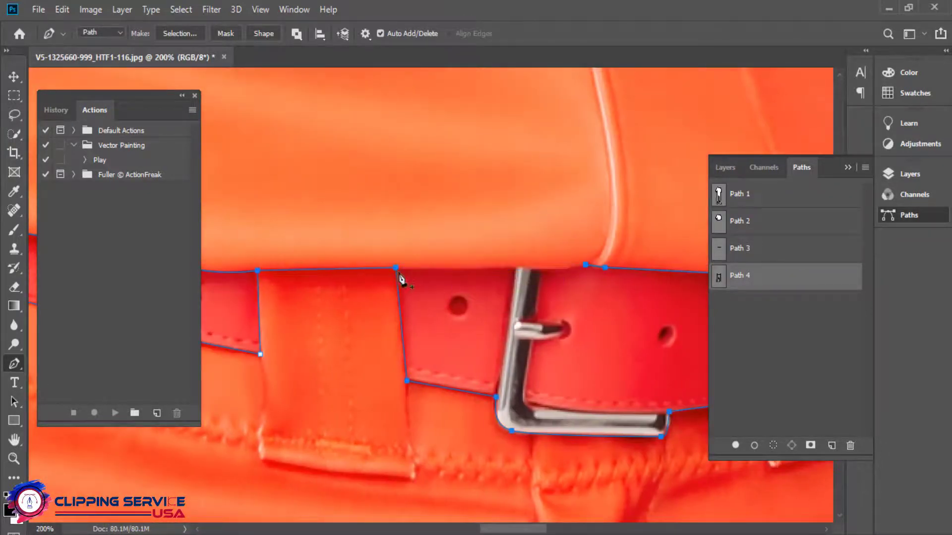
{"action": "left_click", "coordinate": [395, 268]}
{"action": "key", "text": "Delete"}
Step: Remove the hem anchor and stray direction handle above the image-left belt section
{"action": "left_click_drag", "start_coordinate": [322, 258], "coordinate": [482, 272]}
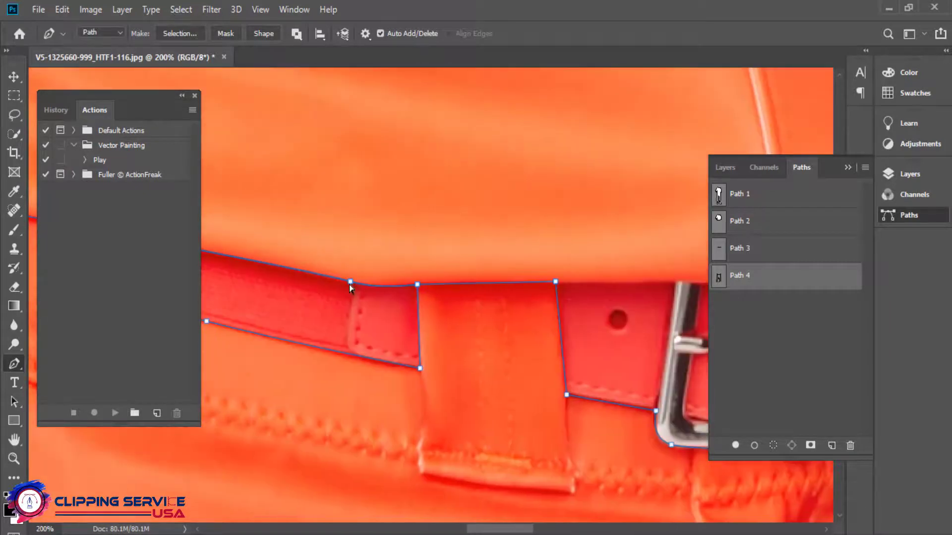
{"action": "left_click", "coordinate": [351, 284], "text": "ctrl"}
{"action": "key", "text": "Delete"}
{"action": "left_click", "coordinate": [417, 285]}
{"action": "left_click", "coordinate": [370, 239]}
{"action": "left_click_drag", "start_coordinate": [333, 214], "coordinate": [379, 257], "text": "ctrl"}
{"action": "left_click", "coordinate": [381, 298], "text": "alt"}
{"action": "left_click_drag", "start_coordinate": [374, 301], "coordinate": [516, 319]}
{"action": "left_click", "coordinate": [368, 303], "text": "ctrl"}
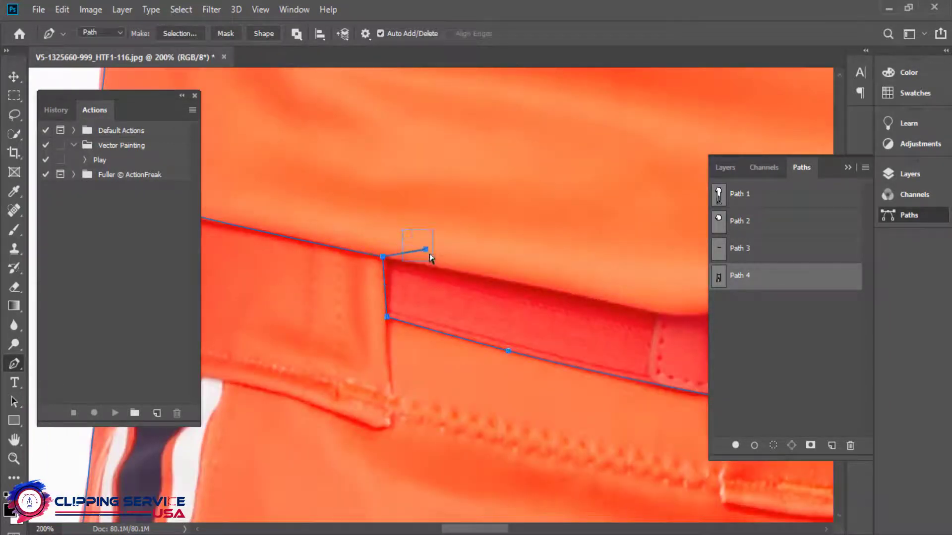
{"action": "key", "text": "Delete"}
Step: Delete the jersey side anchors above the image-left hip corner and the stray handle at that corner
{"action": "left_click", "coordinate": [428, 278], "text": "alt"}
{"action": "left_click_drag", "start_coordinate": [430, 255], "coordinate": [477, 286], "text": "ctrl"}
{"action": "left_click_drag", "start_coordinate": [349, 170], "coordinate": [306, 224], "text": "ctrl"}
{"action": "key", "text": "Delete"}
{"action": "left_click", "coordinate": [337, 249]}
{"action": "left_click", "coordinate": [365, 226]}
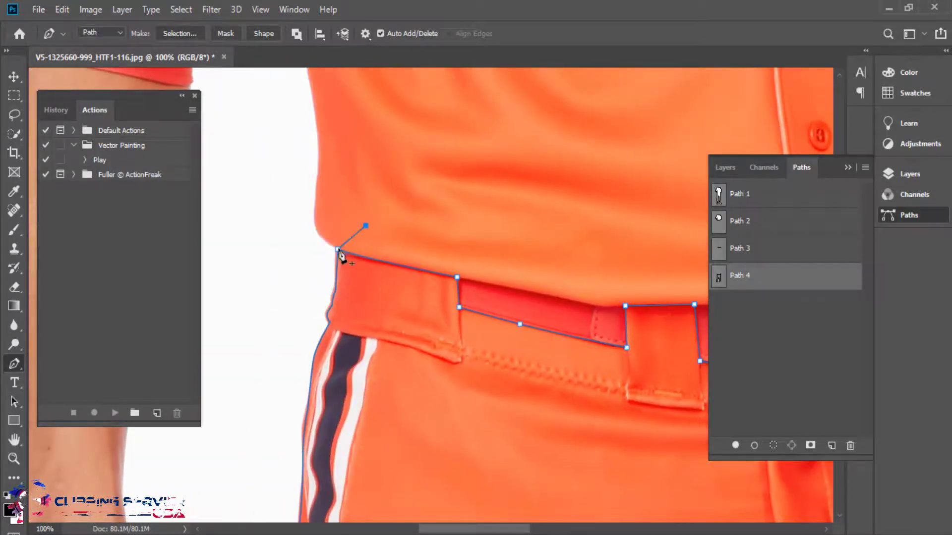
{"action": "key", "text": "Delete"}
Step: Delete the jersey side anchors above the image-right hip so the outline ends at the waist corner
{"action": "left_click_drag", "start_coordinate": [535, 261], "coordinate": [393, 261]}
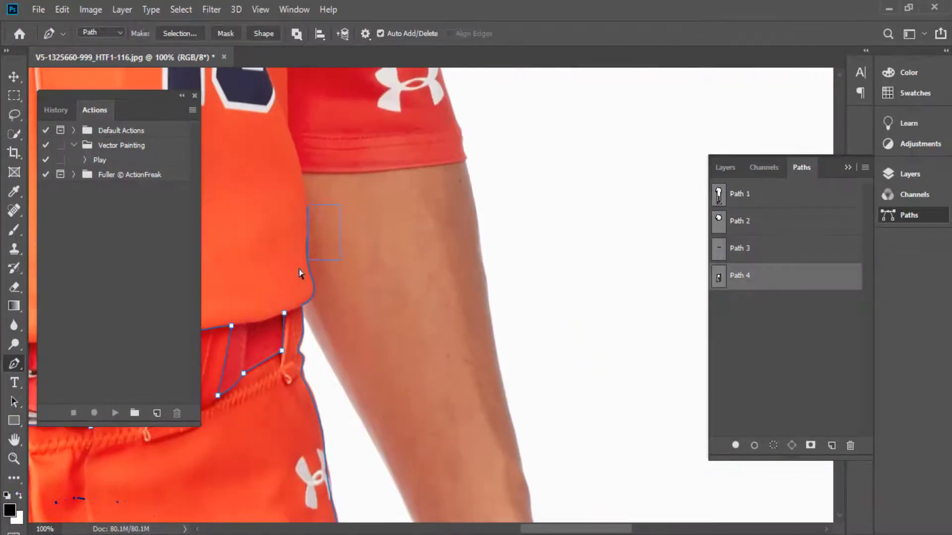
{"action": "left_click", "coordinate": [284, 313], "text": "ctrl"}
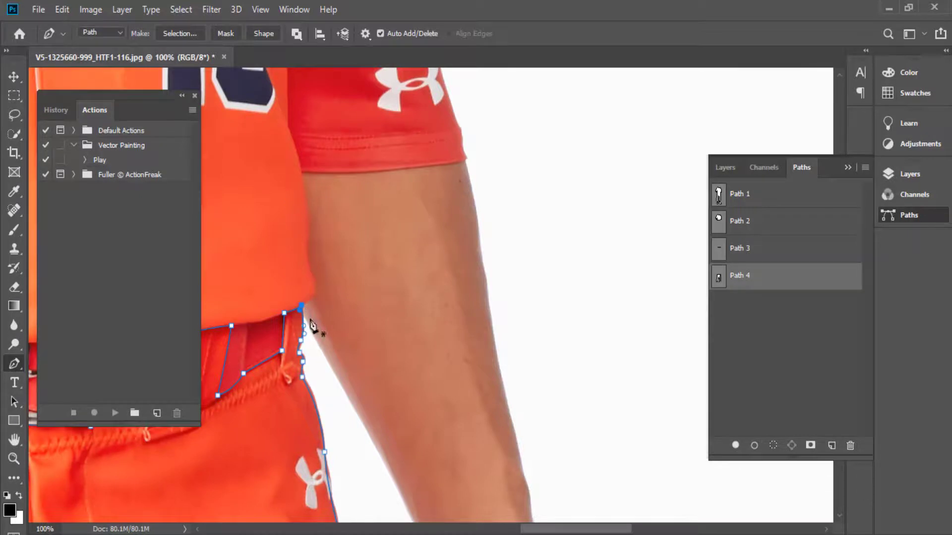
{"action": "scroll", "coordinate": [311, 321], "scroll_direction": "up", "scroll_amount": 2}
{"action": "scroll", "coordinate": [302, 319], "scroll_direction": "down", "scroll_amount": 2}
{"action": "left_click_drag", "start_coordinate": [300, 322], "coordinate": [315, 316]}
Step: Delete the remaining hem anchors between the buckle and the image-right belt loop
{"action": "left_click_drag", "start_coordinate": [250, 321], "coordinate": [383, 315]}
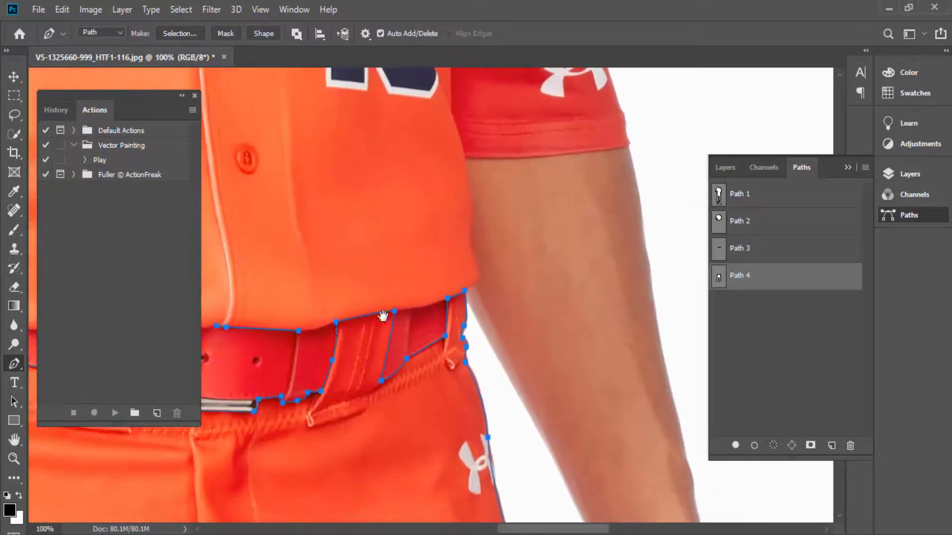
{"action": "left_click", "coordinate": [263, 329], "text": "ctrl"}
{"action": "key", "text": "Delete"}
{"action": "left_click", "coordinate": [336, 322]}
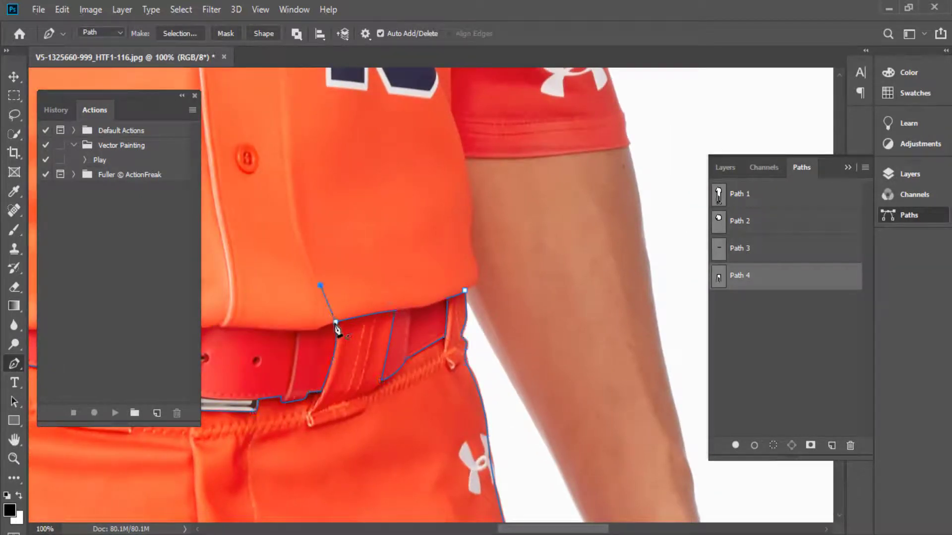
Step: Delete the sock anchors below the pants hem on the image-right leg
{"action": "key", "text": "ctrl+minus"}
{"action": "left_click_drag", "start_coordinate": [318, 323], "coordinate": [476, 313]}
{"action": "key", "text": "ctrl+minus"}
{"action": "left_click_drag", "start_coordinate": [461, 371], "coordinate": [493, 192]}
{"action": "key", "text": "ctrl+plus"}
{"action": "left_click_drag", "start_coordinate": [657, 331], "coordinate": [572, 205]}
{"action": "left_click_drag", "start_coordinate": [667, 284], "coordinate": [418, 382]}
{"action": "key", "text": "Delete"}
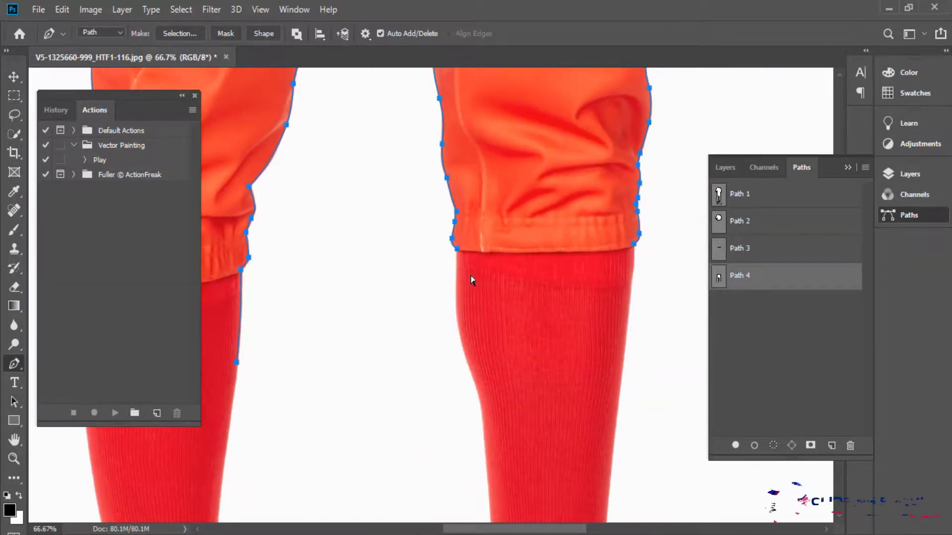
Step: Trace the pants hem above the image-right sock from its inner corner to its outer corner
{"action": "left_click", "coordinate": [472, 279], "text": "ctrl"}
{"action": "left_click", "coordinate": [472, 277], "text": "ctrl"}
{"action": "left_click", "coordinate": [466, 238], "text": "ctrl"}
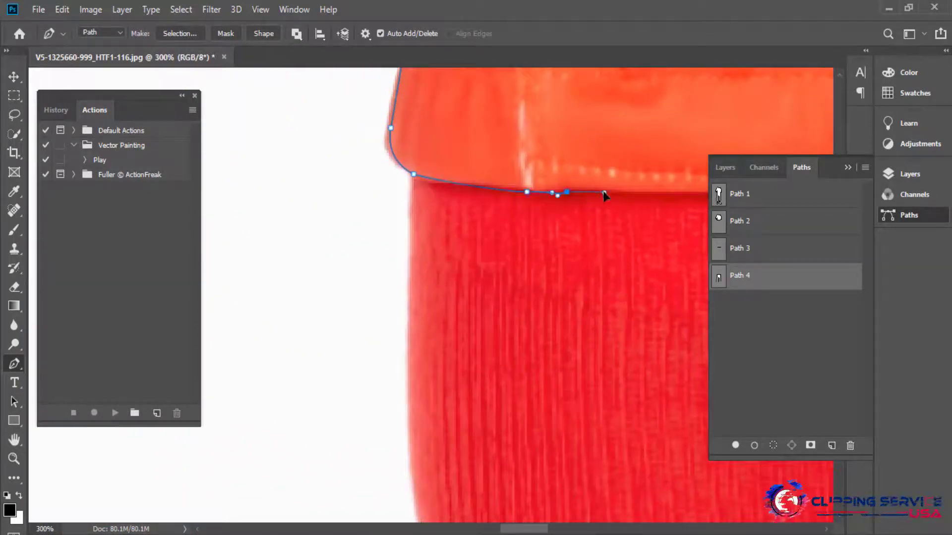
{"action": "left_click_drag", "start_coordinate": [571, 194], "coordinate": [259, 265]}
{"action": "left_click_drag", "start_coordinate": [357, 261], "coordinate": [391, 258]}
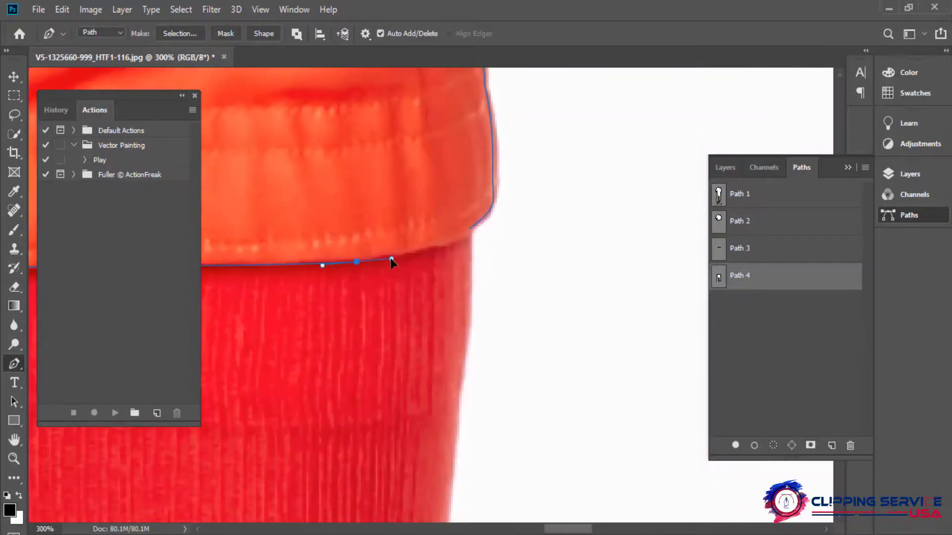
{"action": "left_click", "coordinate": [471, 229]}
Step: Delete the sock anchors on both sides below the image-left pants hem
{"action": "left_click", "coordinate": [481, 248], "text": "alt"}
{"action": "left_click", "coordinate": [482, 248], "text": "alt"}
{"action": "left_click_drag", "start_coordinate": [238, 243], "coordinate": [610, 298]}
{"action": "left_click_drag", "start_coordinate": [425, 297], "coordinate": [611, 325]}
{"action": "left_click", "coordinate": [462, 393], "text": "ctrl"}
{"action": "left_click_drag", "start_coordinate": [463, 393], "coordinate": [498, 211]}
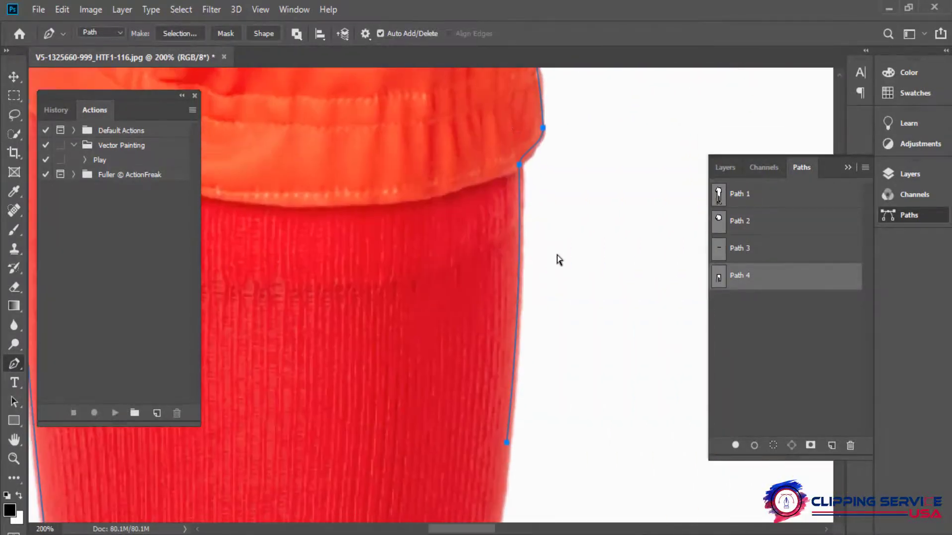
{"action": "left_click_drag", "start_coordinate": [556, 256], "coordinate": [438, 417]}
{"action": "key", "text": "Delete"}
{"action": "left_click", "coordinate": [349, 360], "text": "alt"}
{"action": "left_click_drag", "start_coordinate": [347, 360], "coordinate": [654, 370]}
{"action": "left_click_drag", "start_coordinate": [568, 442], "coordinate": [461, 384]}
{"action": "key", "text": "Delete"}
Step: Trace the curved pants hem above the image-left sock and join it to the inner leg outline
{"action": "left_click", "coordinate": [516, 268], "text": "ctrl"}
{"action": "left_click", "coordinate": [515, 268], "text": "ctrl"}
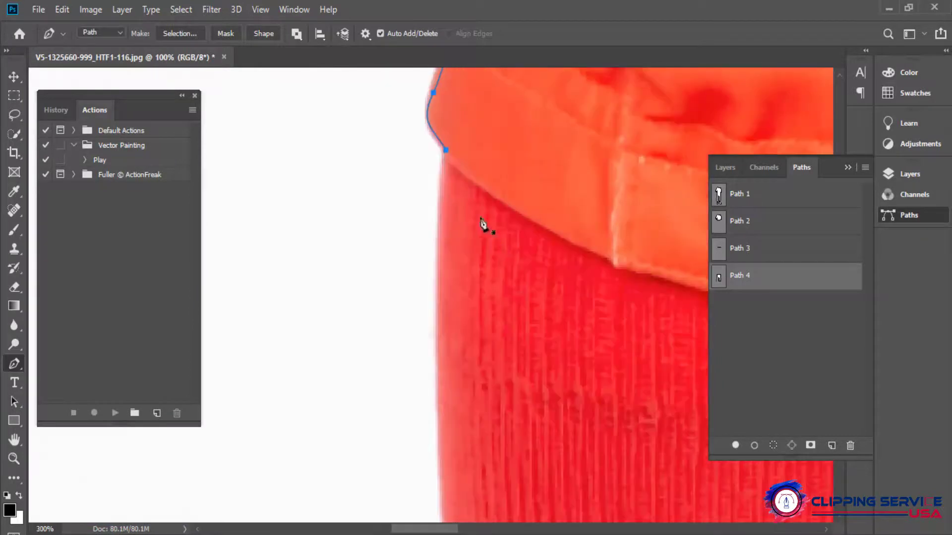
{"action": "left_click_drag", "start_coordinate": [614, 262], "coordinate": [648, 280]}
{"action": "left_click_drag", "start_coordinate": [659, 285], "coordinate": [463, 253]}
{"action": "left_click_drag", "start_coordinate": [500, 250], "coordinate": [574, 255]}
{"action": "left_click_drag", "start_coordinate": [582, 252], "coordinate": [117, 294]}
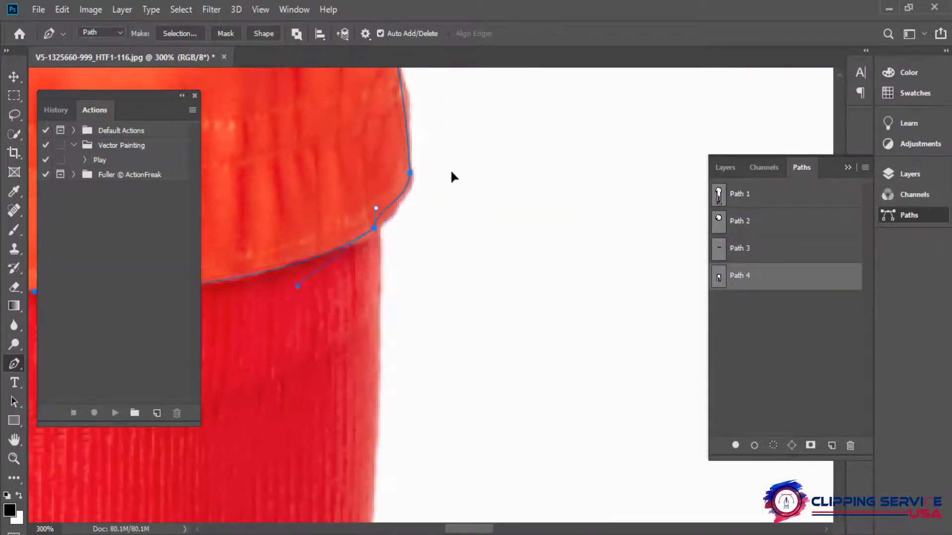
Step: Load the pants path as a selection and inspect it from the legs to the waist in Quick Mask
{"action": "left_click", "coordinate": [423, 243], "text": "alt"}
{"action": "left_click", "coordinate": [425, 255], "text": "alt"}
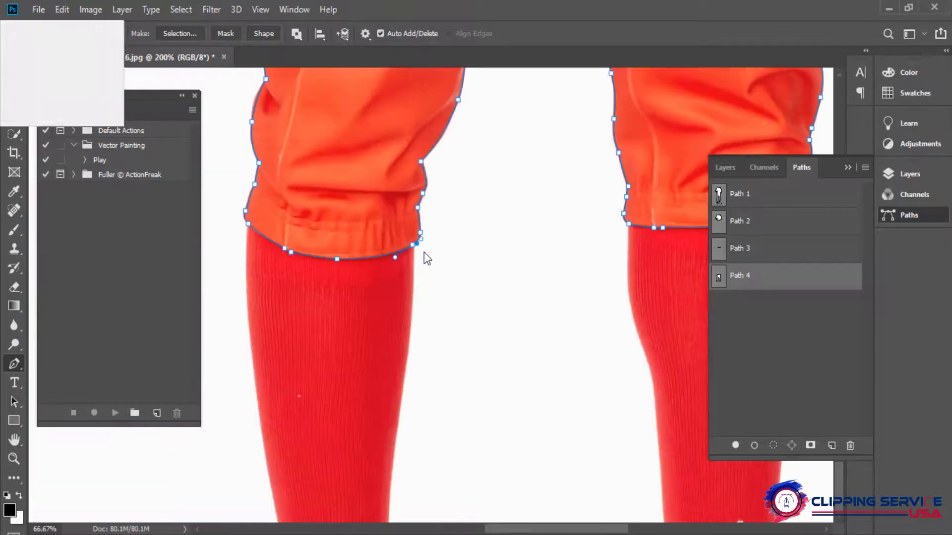
{"action": "left_click", "coordinate": [418, 355], "text": "alt"}
{"action": "left_click", "coordinate": [420, 313], "text": "alt"}
{"action": "left_click_drag", "start_coordinate": [421, 456], "coordinate": [422, 297]}
{"action": "key", "text": "ctrl+Return"}
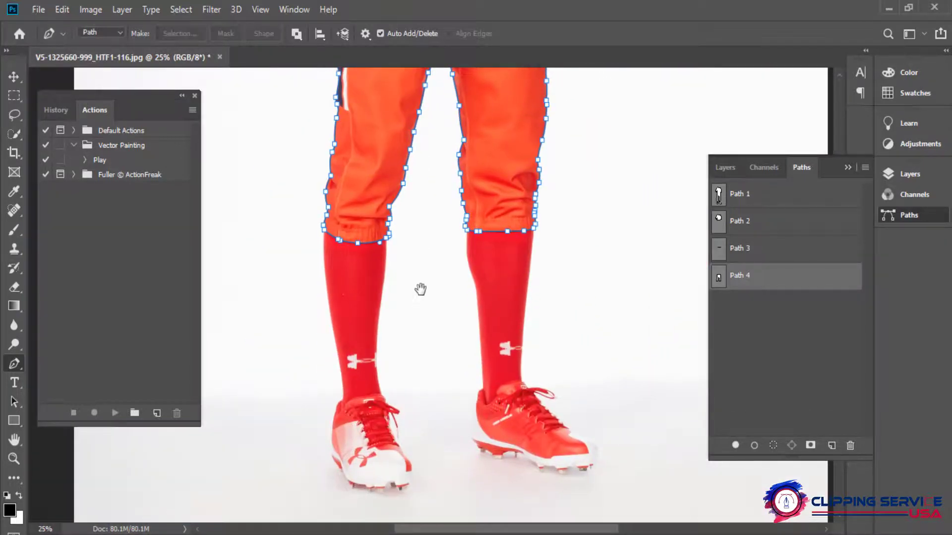
{"action": "key", "text": "q"}
{"action": "left_click_drag", "start_coordinate": [498, 110], "coordinate": [528, 391]}
{"action": "left_click_drag", "start_coordinate": [503, 213], "coordinate": [513, 337]}
{"action": "key", "text": "q"}
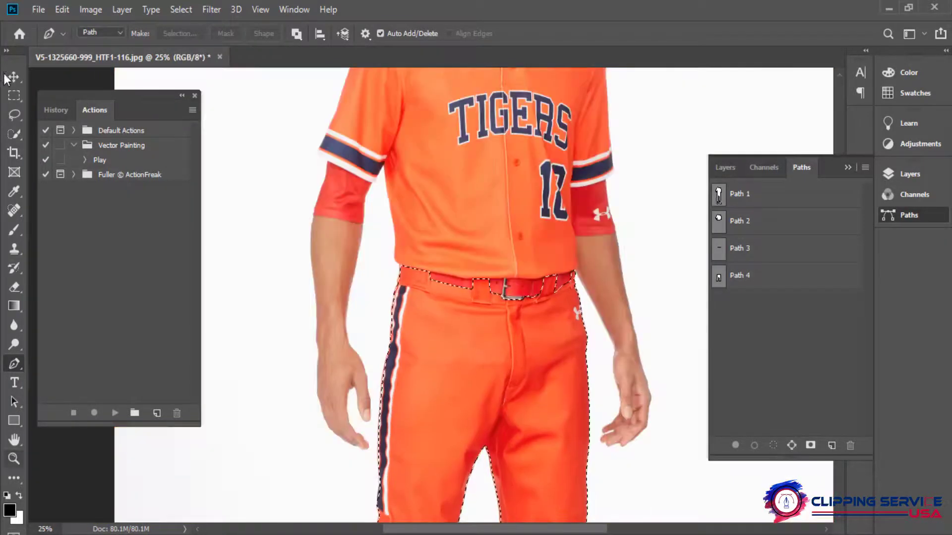
Step: Set the Quick Mask overlay opacity to 100% and check the pants mask
{"action": "left_click_drag", "start_coordinate": [7, 50], "coordinate": [10, 530]}
{"action": "double_click", "coordinate": [12, 529]}
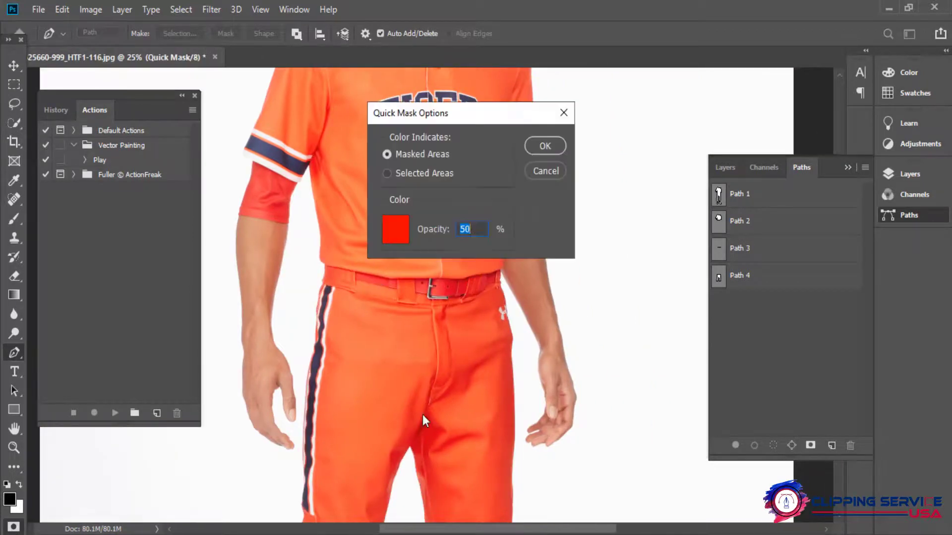
{"action": "type", "text": "100"}
{"action": "key", "text": "Return"}
{"action": "left_click_drag", "start_coordinate": [483, 357], "coordinate": [442, 82]}
{"action": "key", "text": "q"}
Step: Copy the lower pants hem anchors of both legs from Path 4 into a new Path 5
{"action": "left_click", "coordinate": [728, 285]}
{"action": "left_click_drag", "start_coordinate": [498, 335], "coordinate": [281, 315]}
{"action": "left_click", "coordinate": [816, 416]}
{"action": "left_click", "coordinate": [831, 446]}
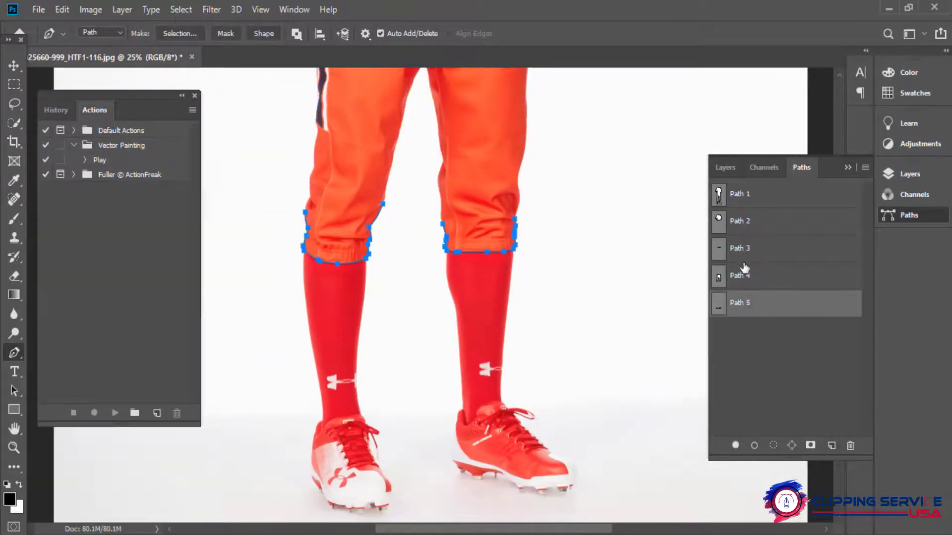
Step: Copy the sock and shoe outlines from Path 1 into Path 5
{"action": "left_click", "coordinate": [739, 194]}
{"action": "left_click_drag", "start_coordinate": [276, 226], "coordinate": [539, 432]}
{"action": "key", "text": "ctrl+c"}
{"action": "left_click", "coordinate": [799, 311]}
{"action": "key", "text": "ctrl+v"}
Step: Delete the pants side anchors above the image-left sock in Path 5, keeping the hem curve
{"action": "scroll", "coordinate": [351, 289], "scroll_direction": "up", "scroll_amount": 3}
{"action": "left_click_drag", "start_coordinate": [403, 193], "coordinate": [387, 319]}
{"action": "left_click_drag", "start_coordinate": [459, 176], "coordinate": [375, 331]}
{"action": "key", "text": "Delete"}
{"action": "left_click_drag", "start_coordinate": [282, 320], "coordinate": [377, 352]}
{"action": "left_click_drag", "start_coordinate": [257, 205], "coordinate": [334, 342]}
{"action": "key", "text": "Delete"}
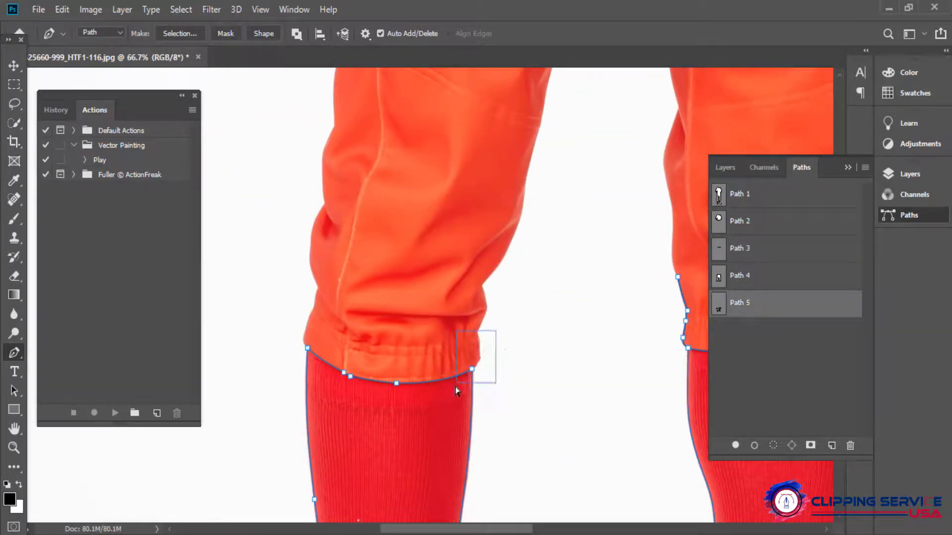
Step: Remove the remaining pants side anchors around the upper ends of both socks in Path 5, keeping the hem curves
{"action": "left_click_drag", "start_coordinate": [496, 346], "coordinate": [516, 370]}
{"action": "key", "text": "Delete"}
{"action": "left_click_drag", "start_coordinate": [450, 365], "coordinate": [327, 364]}
{"action": "left_click_drag", "start_coordinate": [512, 238], "coordinate": [483, 355]}
{"action": "left_click_drag", "start_coordinate": [636, 351], "coordinate": [639, 348]}
{"action": "key", "text": "Delete"}
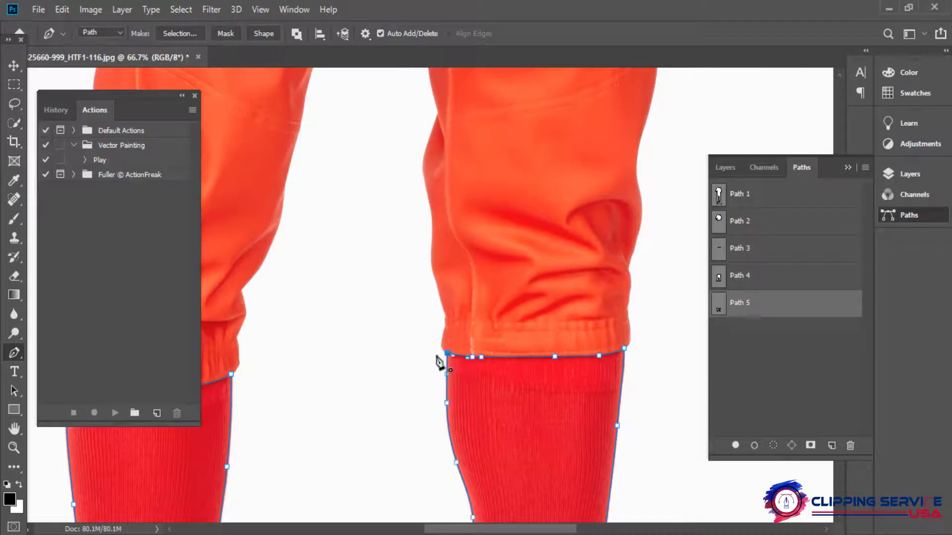
{"action": "left_click", "coordinate": [405, 360]}
{"action": "scroll", "coordinate": [421, 388], "scroll_direction": "down", "scroll_amount": 1}
{"action": "left_click_drag", "start_coordinate": [443, 431], "coordinate": [444, 276]}
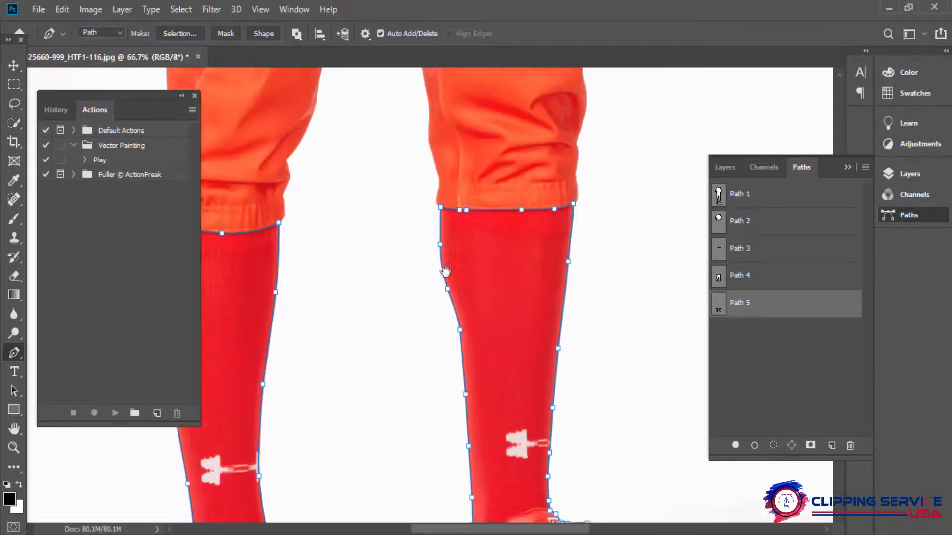
Step: Delete the image-right shoe's anchors from Path 5 so only the sock sides and ankle remain
{"action": "left_click_drag", "start_coordinate": [529, 464], "coordinate": [534, 213]}
{"action": "scroll", "coordinate": [542, 312], "scroll_direction": "up", "scroll_amount": 3}
{"action": "left_click", "coordinate": [625, 271], "text": "alt"}
{"action": "left_click_drag", "start_coordinate": [624, 271], "coordinate": [543, 304]}
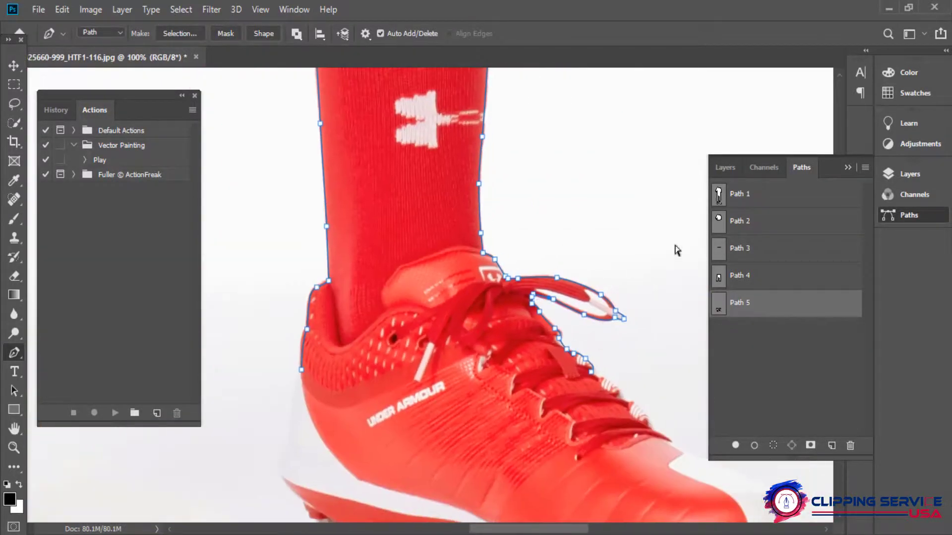
{"action": "left_click_drag", "start_coordinate": [675, 244], "coordinate": [489, 414]}
{"action": "key", "text": "Delete"}
{"action": "key", "text": "Delete"}
Step: Trace the image-right sock's lower edge along the shoe collar and tongue in Path 5
{"action": "scroll", "coordinate": [329, 288], "scroll_direction": "up", "scroll_amount": 1}
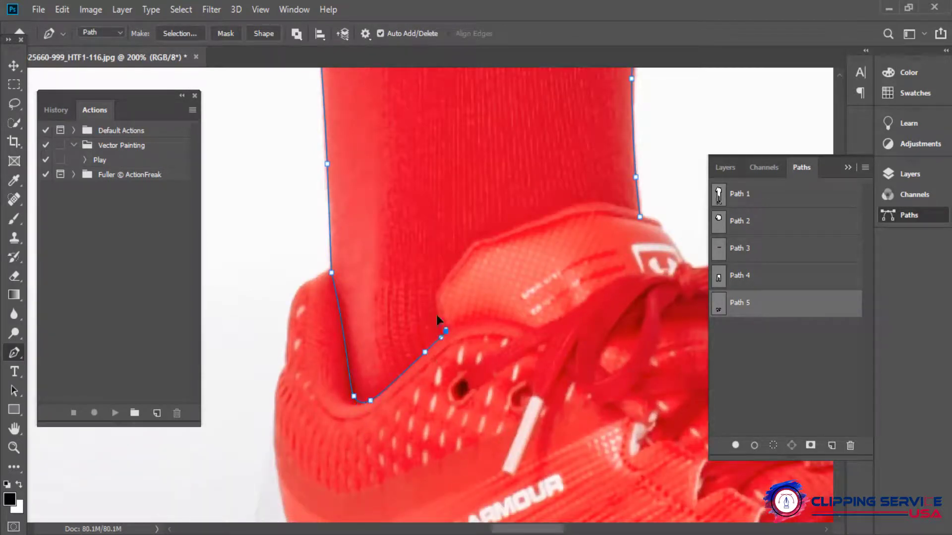
{"action": "left_click_drag", "start_coordinate": [455, 263], "coordinate": [454, 264]}
{"action": "left_click_drag", "start_coordinate": [478, 240], "coordinate": [485, 237]}
{"action": "left_click_drag", "start_coordinate": [499, 233], "coordinate": [365, 294]}
{"action": "scroll", "coordinate": [435, 268], "scroll_direction": "up", "scroll_amount": 1}
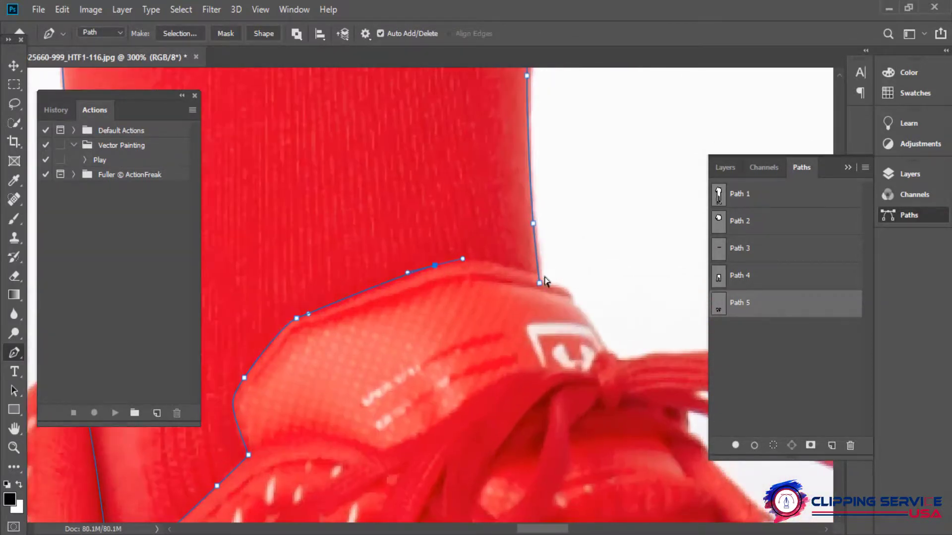
Step: Delete the image-left shoe's anchors from Path 5, keeping the sock outline above the ankle
{"action": "left_click_drag", "start_coordinate": [414, 339], "coordinate": [689, 268]}
{"action": "scroll", "coordinate": [495, 310], "scroll_direction": "down", "scroll_amount": 1}
{"action": "scroll", "coordinate": [495, 310], "scroll_direction": "down", "scroll_amount": 1}
{"action": "left_click_drag", "start_coordinate": [213, 327], "coordinate": [511, 171]}
{"action": "scroll", "coordinate": [511, 171], "scroll_direction": "up", "scroll_amount": 1}
{"action": "left_click_drag", "start_coordinate": [685, 238], "coordinate": [458, 346]}
{"action": "key", "text": "Delete"}
Step: Trace the image-left sock's lower edge along the shoe opening and tongue, and close the outline in Path 5
{"action": "left_click_drag", "start_coordinate": [213, 287], "coordinate": [567, 292]}
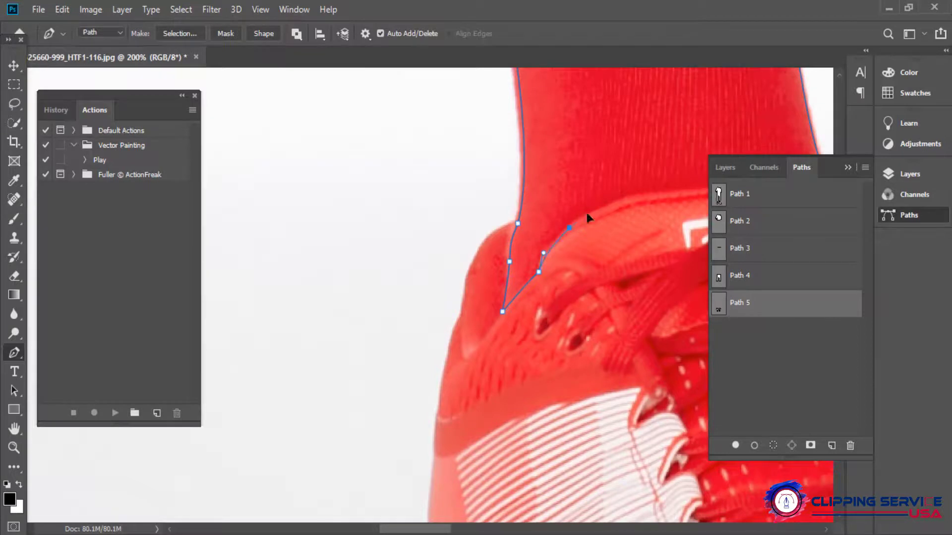
{"action": "left_click_drag", "start_coordinate": [587, 213], "coordinate": [589, 212]}
{"action": "left_click_drag", "start_coordinate": [667, 193], "coordinate": [496, 275]}
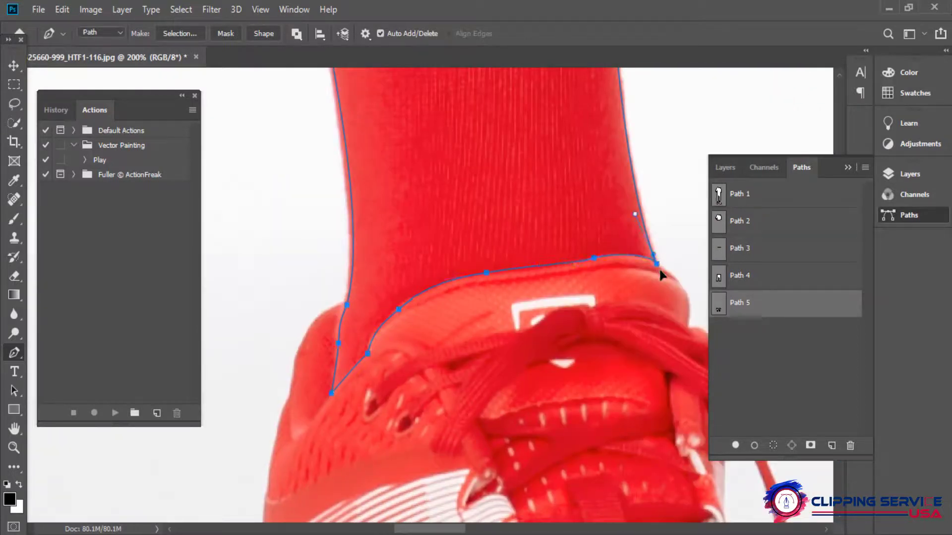
Step: Load Path 5 as a selection and check the socks mask in Quick Mask mode
{"action": "scroll", "coordinate": [647, 285], "scroll_direction": "down", "scroll_amount": 2}
{"action": "left_click_drag", "start_coordinate": [644, 290], "coordinate": [400, 425]}
{"action": "scroll", "coordinate": [486, 358], "scroll_direction": "down", "scroll_amount": 2}
{"action": "key", "text": "Return"}
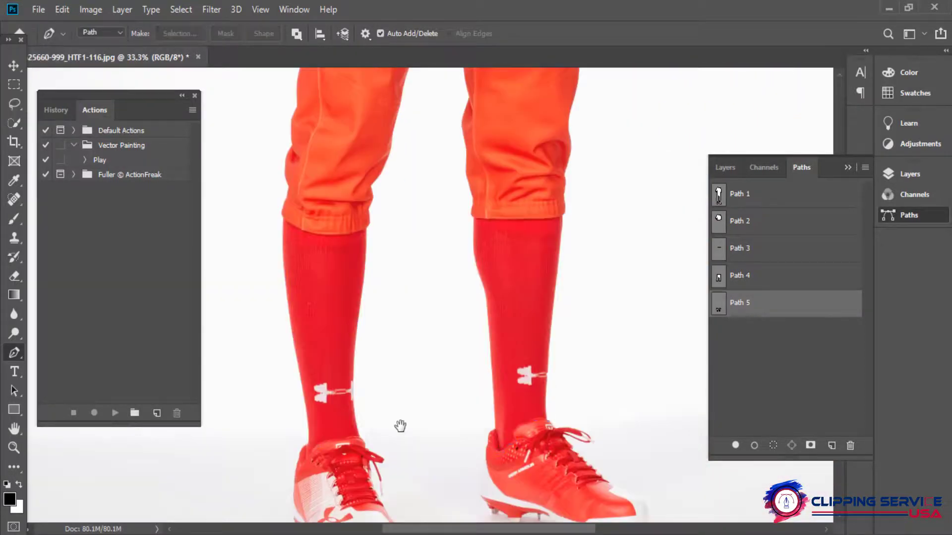
{"action": "key", "text": "q"}
{"action": "scroll", "coordinate": [468, 382], "scroll_direction": "down", "scroll_amount": 1}
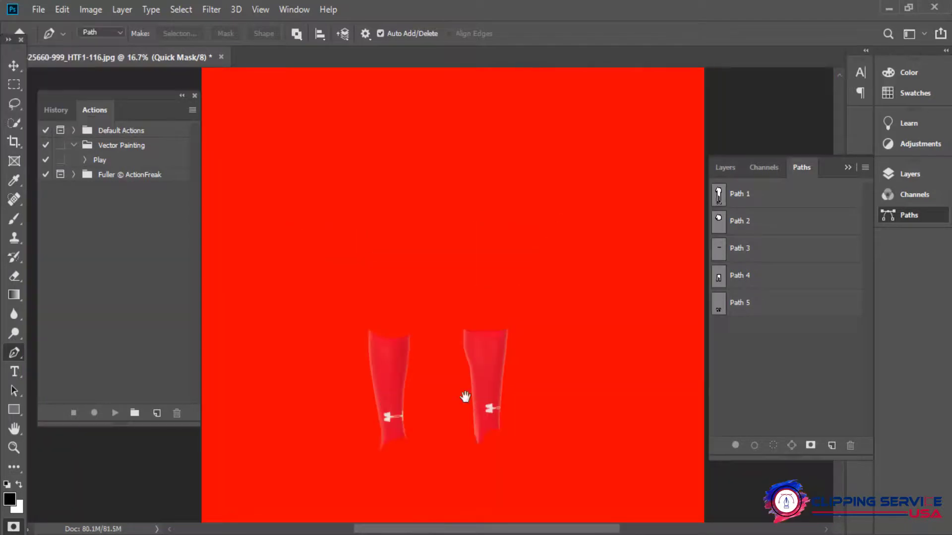
{"action": "key", "text": "q"}
Step: Copy the lower anchors of both socks from Path 5 into a new Path 6
{"action": "left_click_drag", "start_coordinate": [548, 403], "coordinate": [372, 482]}
{"action": "key", "text": "ctrl+c"}
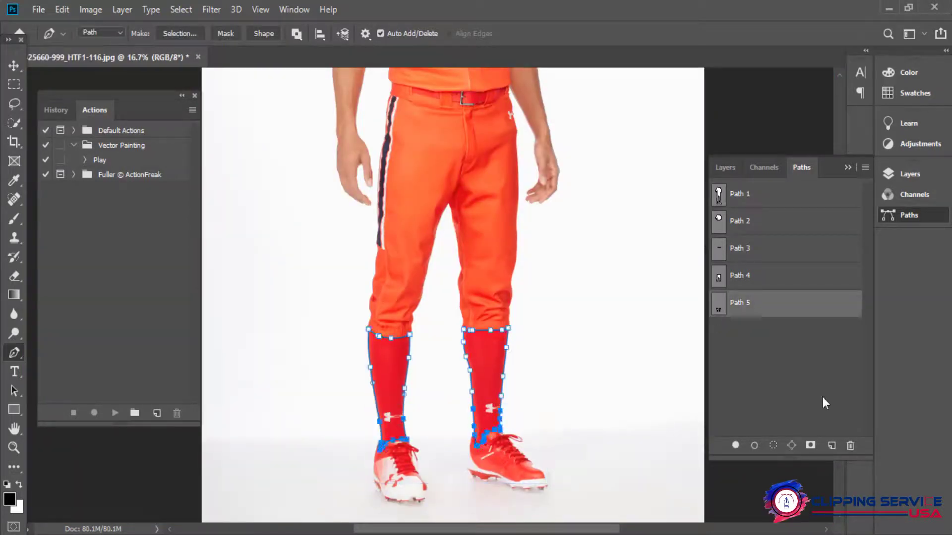
{"action": "left_click", "coordinate": [820, 416]}
{"action": "left_click", "coordinate": [831, 446]}
{"action": "key", "text": "ctrl+v"}
Step: Trace the remaining white gap beside the lace tip of the image-right shoe as a cutout in Path 1
{"action": "left_click", "coordinate": [741, 194]}
{"action": "left_click_drag", "start_coordinate": [575, 397], "coordinate": [347, 520]}
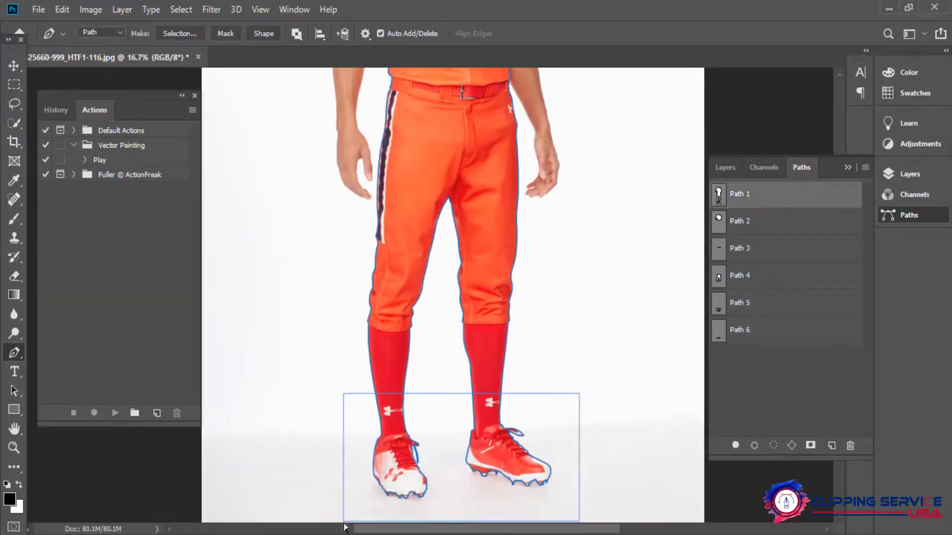
{"action": "left_click", "coordinate": [530, 441]}
{"action": "left_click", "coordinate": [528, 440]}
{"action": "left_click", "coordinate": [521, 434]}
{"action": "left_click", "coordinate": [490, 413]}
{"action": "left_click_drag", "start_coordinate": [322, 358], "coordinate": [478, 439]}
{"action": "left_click", "coordinate": [420, 381], "text": "ctrl"}
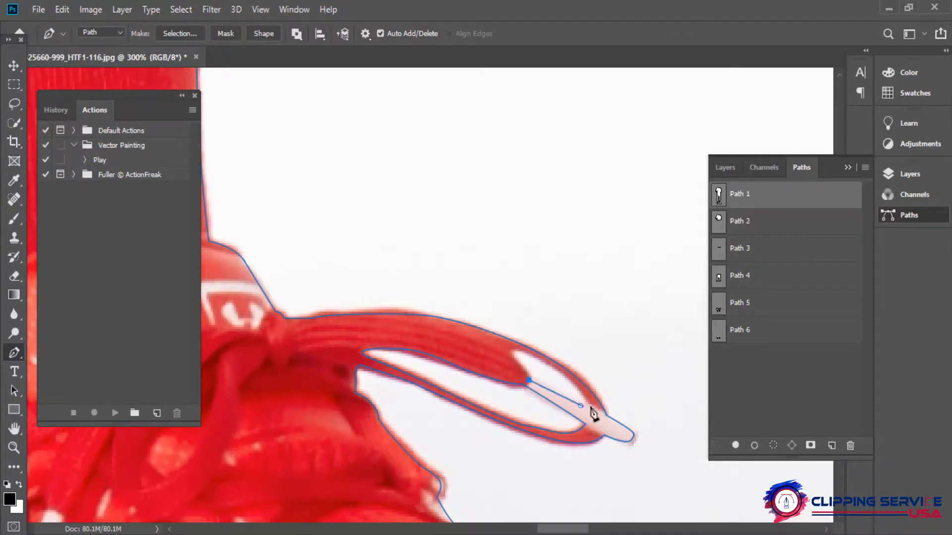
{"action": "scroll", "coordinate": [530, 386], "scroll_direction": "down", "scroll_amount": 4}
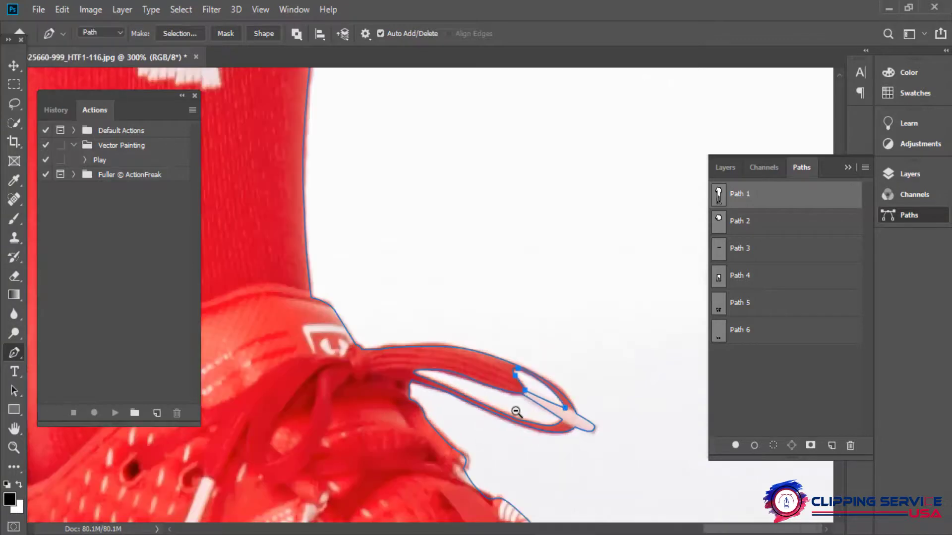
Step: Copy both shoe outlines, including the laces, from Path 1 into Path 6
{"action": "left_click", "coordinate": [731, 333]}
{"action": "left_click", "coordinate": [737, 205]}
{"action": "scroll", "coordinate": [605, 288], "scroll_direction": "down", "scroll_amount": 1}
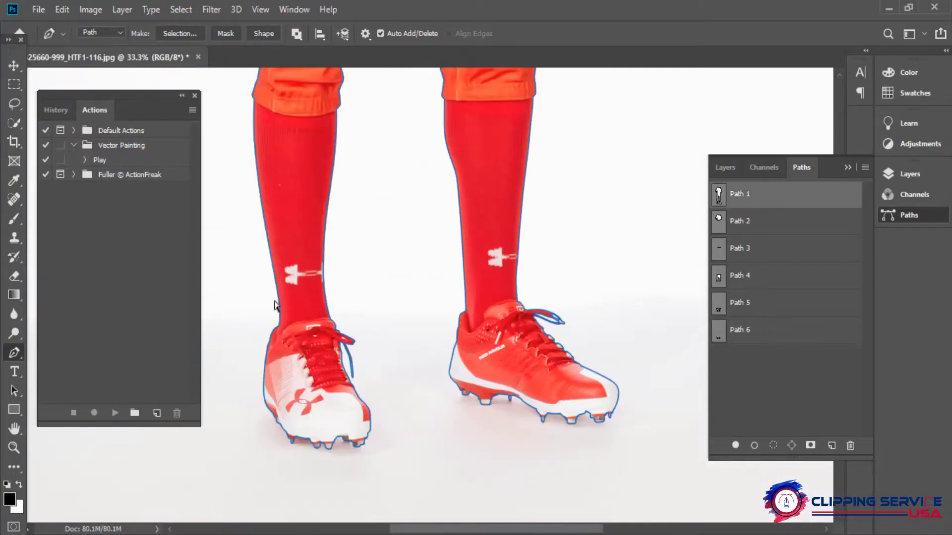
{"action": "left_click_drag", "start_coordinate": [253, 295], "coordinate": [669, 484]}
{"action": "left_click", "coordinate": [741, 332]}
{"action": "key", "text": "ctrl+v"}
Step: Delete the sock side anchors above the image-right shoe in Path 6 and join the outline at the collar and tongue
{"action": "scroll", "coordinate": [515, 285], "scroll_direction": "up", "scroll_amount": 3}
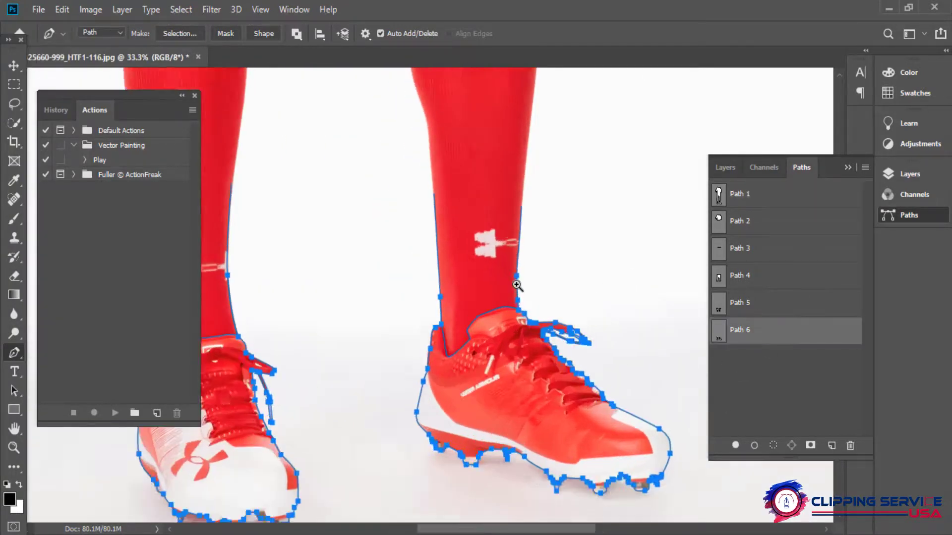
{"action": "left_click_drag", "start_coordinate": [498, 114], "coordinate": [542, 321]}
{"action": "key", "text": "Delete"}
{"action": "left_click", "coordinate": [520, 335]}
{"action": "left_click", "coordinate": [532, 342]}
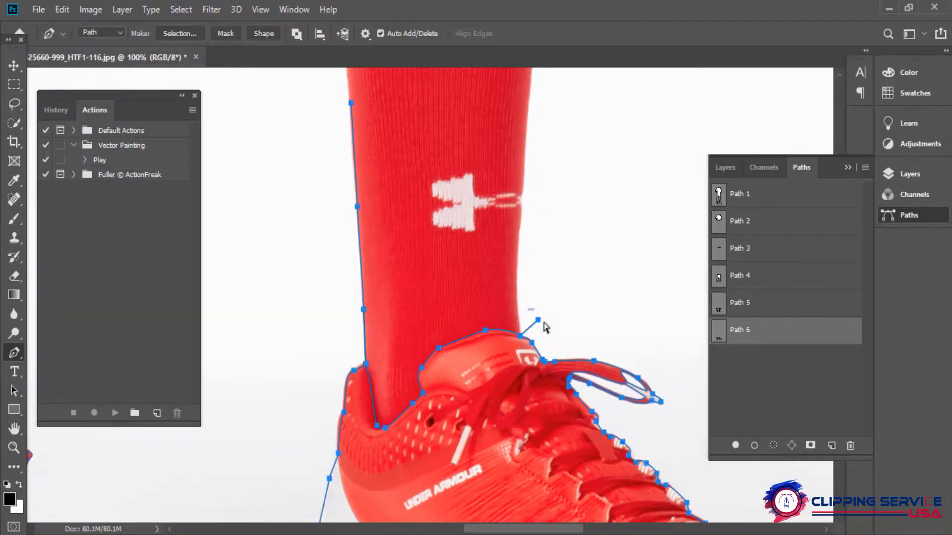
{"action": "left_click", "coordinate": [543, 321], "text": "ctrl"}
{"action": "left_click_drag", "start_coordinate": [331, 98], "coordinate": [416, 354]}
{"action": "key", "text": "Delete"}
{"action": "left_click", "coordinate": [367, 365]}
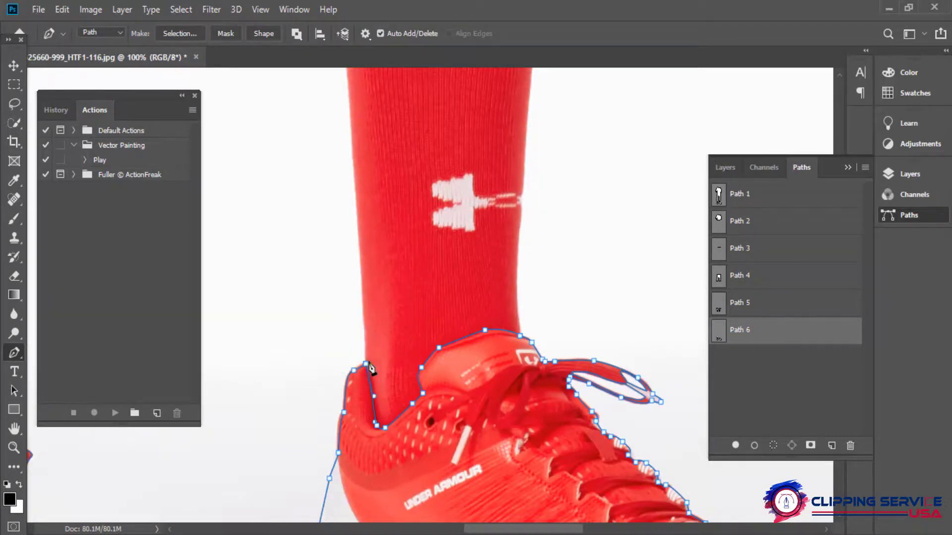
Step: Delete the sock side anchors above the image-left shoe in Path 6 and join the outline at the shoe opening
{"action": "scroll", "coordinate": [411, 367], "scroll_direction": "down", "scroll_amount": 1}
{"action": "left_click_drag", "start_coordinate": [318, 375], "coordinate": [559, 378]}
{"action": "left_click_drag", "start_coordinate": [391, 130], "coordinate": [241, 355]}
{"action": "key", "text": "Delete"}
{"action": "left_click_drag", "start_coordinate": [263, 325], "coordinate": [303, 347]}
{"action": "left_click_drag", "start_coordinate": [309, 74], "coordinate": [236, 199]}
{"action": "key", "text": "Delete"}
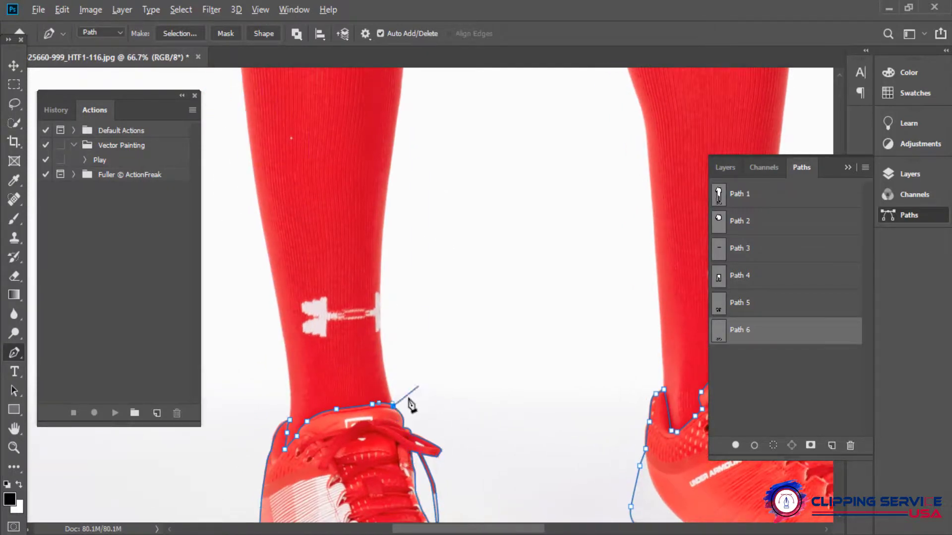
{"action": "left_click", "coordinate": [394, 407]}
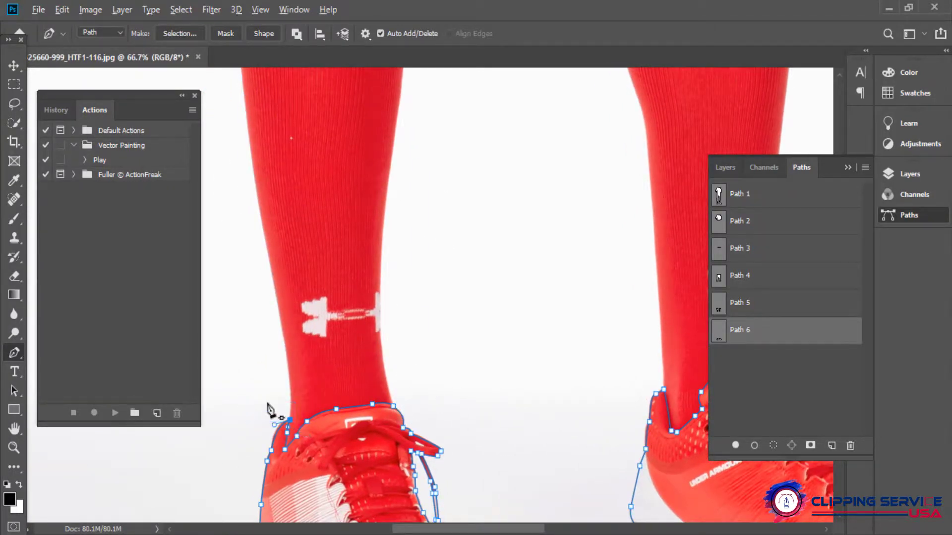
{"action": "left_click_drag", "start_coordinate": [268, 407], "coordinate": [275, 406]}
{"action": "key", "text": "Delete"}
Step: Load Path 6 as a selection and check the shoes mask in Quick Mask mode
{"action": "scroll", "coordinate": [395, 402], "scroll_direction": "down", "scroll_amount": 4}
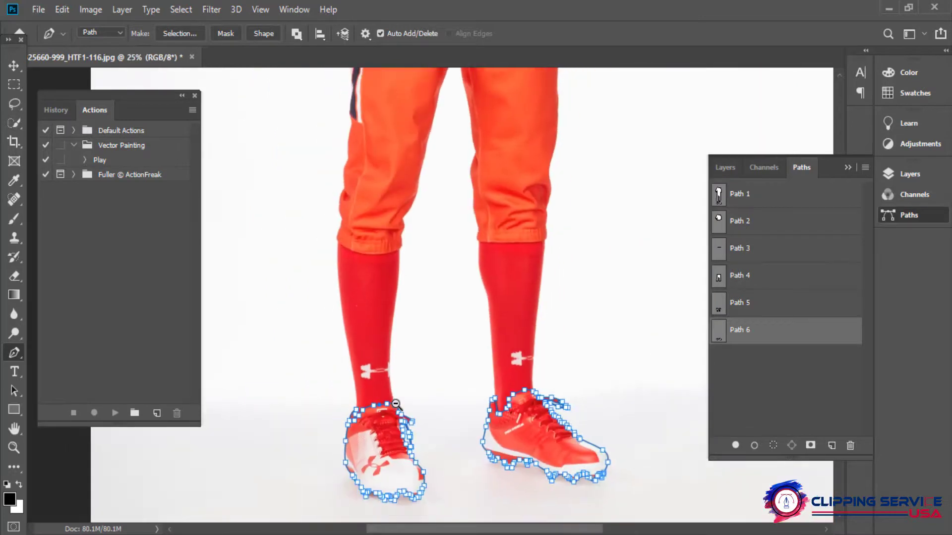
{"action": "key", "text": "ctrl+Return"}
{"action": "key", "text": "q"}
{"action": "scroll", "coordinate": [524, 346], "scroll_direction": "down", "scroll_amount": 1}
{"action": "left_click", "coordinate": [524, 345]}
{"action": "key", "text": "q"}
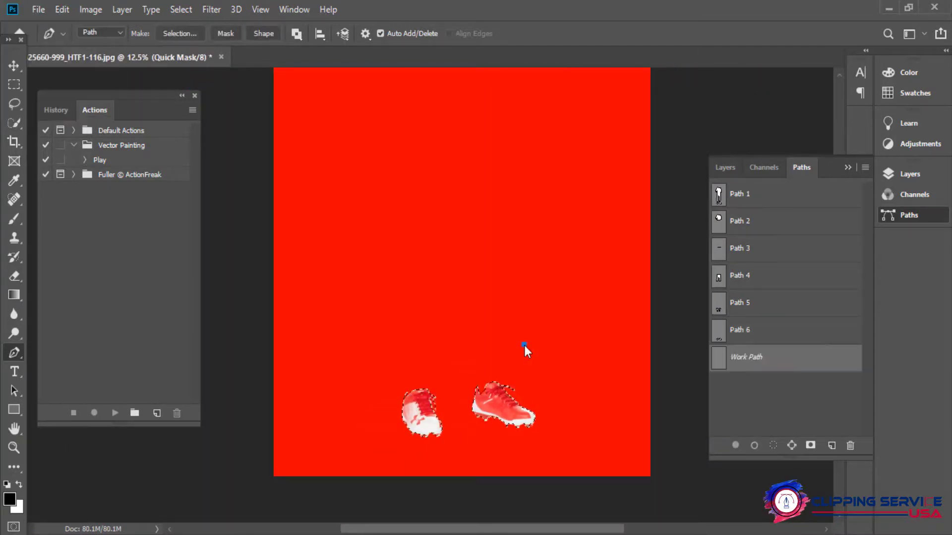
Step: Detach the Layers panel and place it beside the Paths panel
{"action": "left_click", "coordinate": [726, 171]}
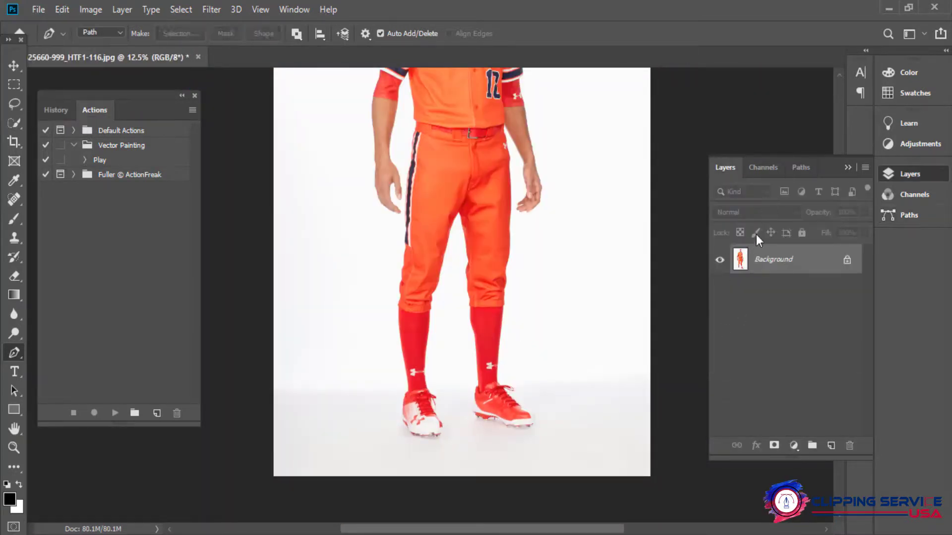
{"action": "left_click_drag", "start_coordinate": [725, 167], "coordinate": [623, 177]}
{"action": "left_click_drag", "start_coordinate": [704, 177], "coordinate": [639, 160]}
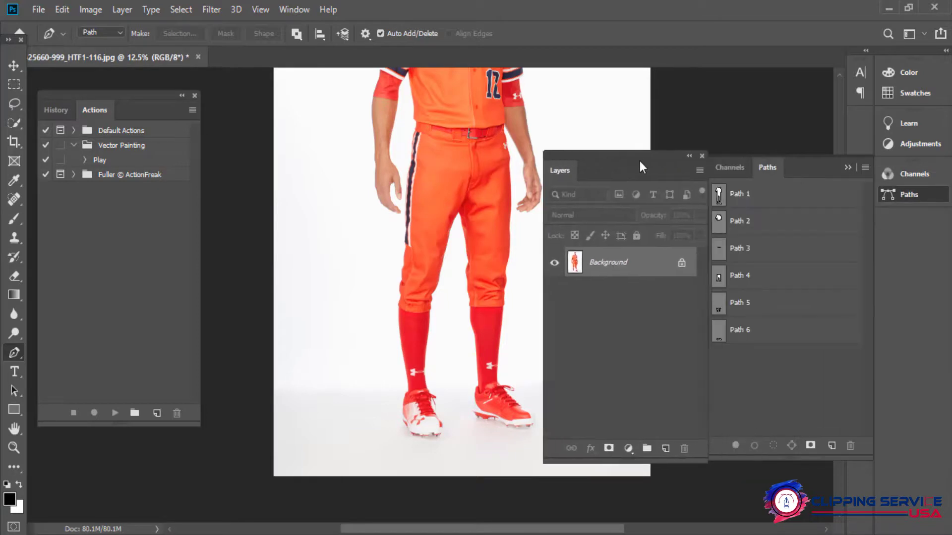
Step: Load the jersey selection from Path 2 and copy it from the Background onto a new layer
{"action": "left_click", "coordinate": [739, 200]}
{"action": "key", "text": "ctrl+minus"}
{"action": "left_click", "coordinate": [765, 223]}
{"action": "key", "text": "ctrl+Return"}
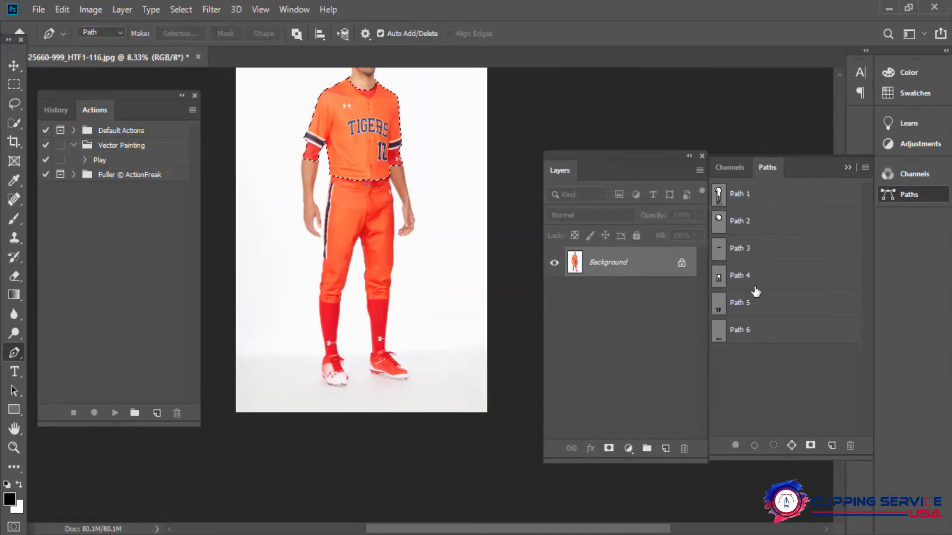
{"action": "key", "text": "ctrl+j"}
Step: Copy the belt from the Background onto a new layer using the Path 3 selection
{"action": "left_click", "coordinate": [601, 293]}
{"action": "left_click", "coordinate": [761, 255]}
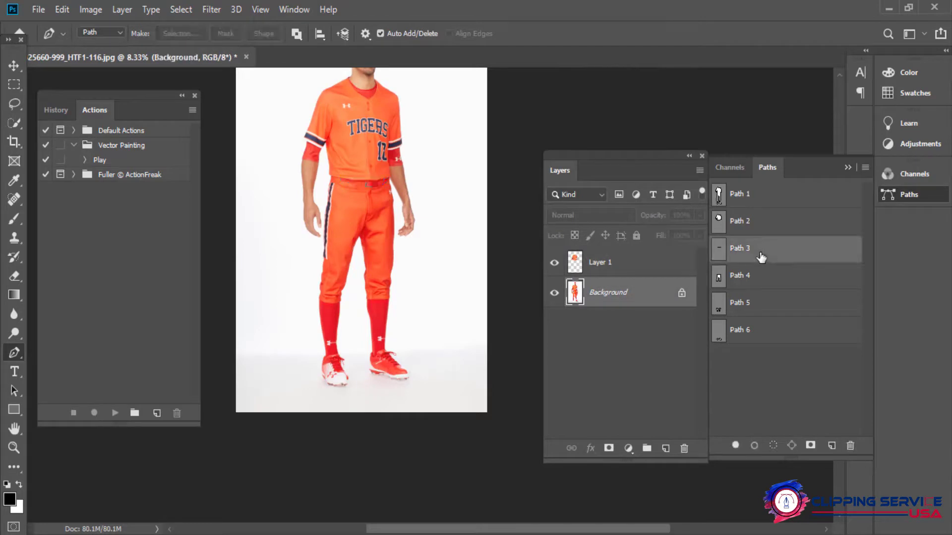
{"action": "key", "text": "ctrl+Return"}
{"action": "key", "text": "ctrl+j"}
Step: Copy the pants from the Background onto a new layer using the Path 4 selection
{"action": "key", "text": "alt+bracketleft"}
{"action": "left_click", "coordinate": [767, 280]}
{"action": "key", "text": "ctrl+Return"}
{"action": "key", "text": "ctrl+j"}
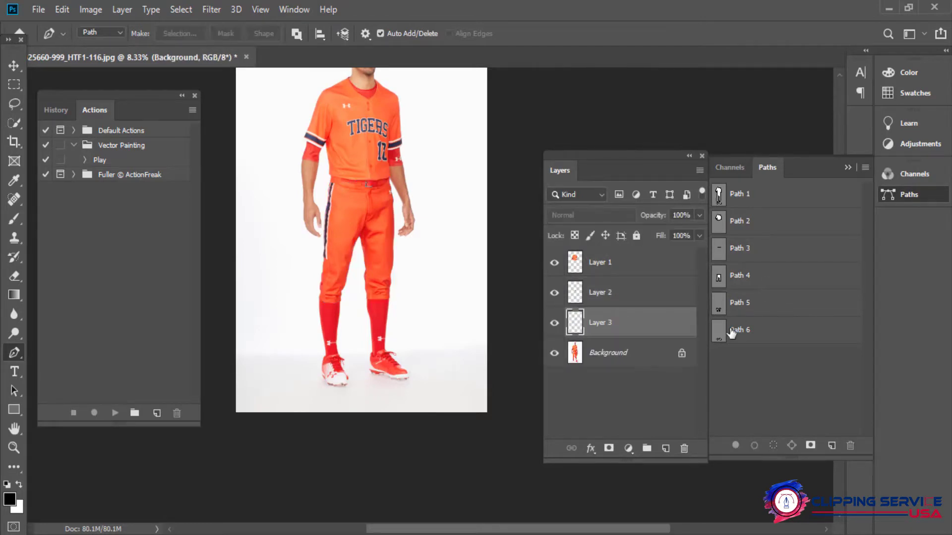
Step: Copy the socks from the Background onto a new layer using the Path 5 selection
{"action": "left_click", "coordinate": [739, 304]}
{"action": "key", "text": "ctrl+Return"}
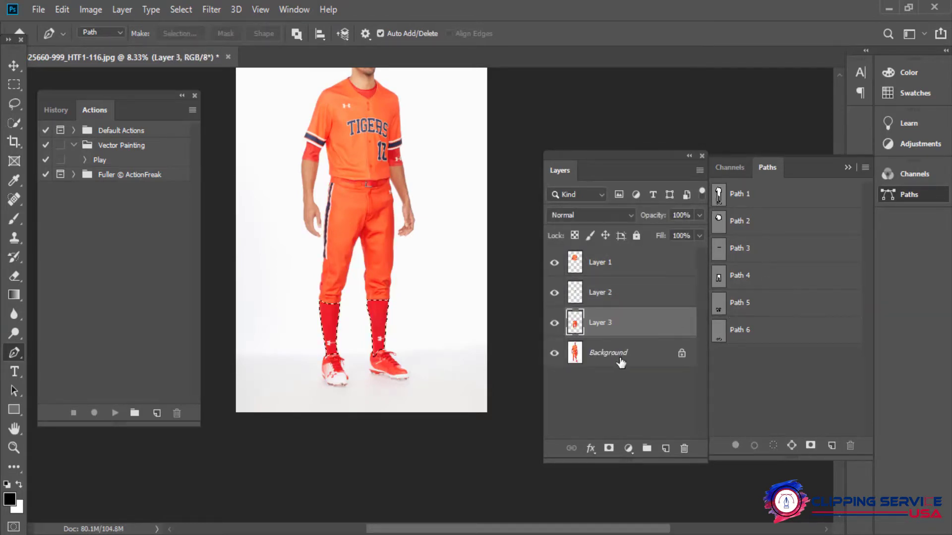
{"action": "left_click", "coordinate": [620, 360]}
{"action": "key", "text": "ctrl+j"}
Step: Copy the shoes from the Background onto a new layer using the Path 6 selection
{"action": "left_click", "coordinate": [738, 329]}
{"action": "key", "text": "ctrl+Return"}
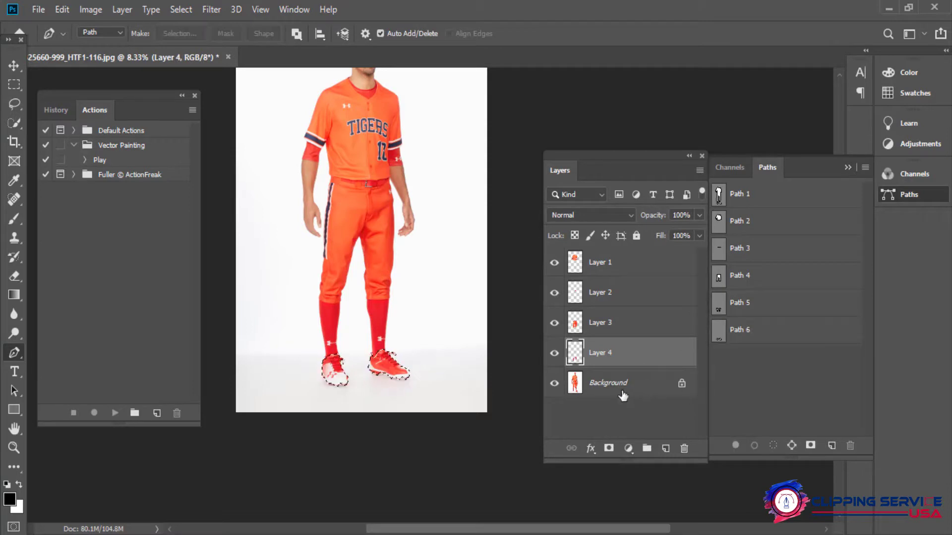
{"action": "key", "text": "ctrl+j"}
{"action": "key", "text": "ctrl+z"}
{"action": "left_click", "coordinate": [616, 393]}
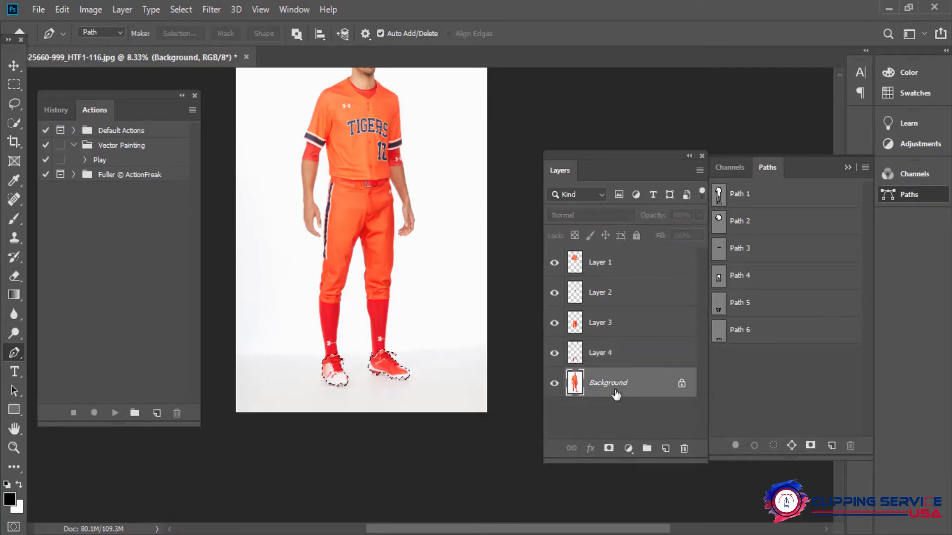
{"action": "key", "text": "ctrl+j"}
Step: Move the jersey, pants and shoes cutouts to the player's image-right side and the socks cutout to the image-left side
{"action": "left_click", "coordinate": [19, 66]}
{"action": "key", "text": "ctrl+minus"}
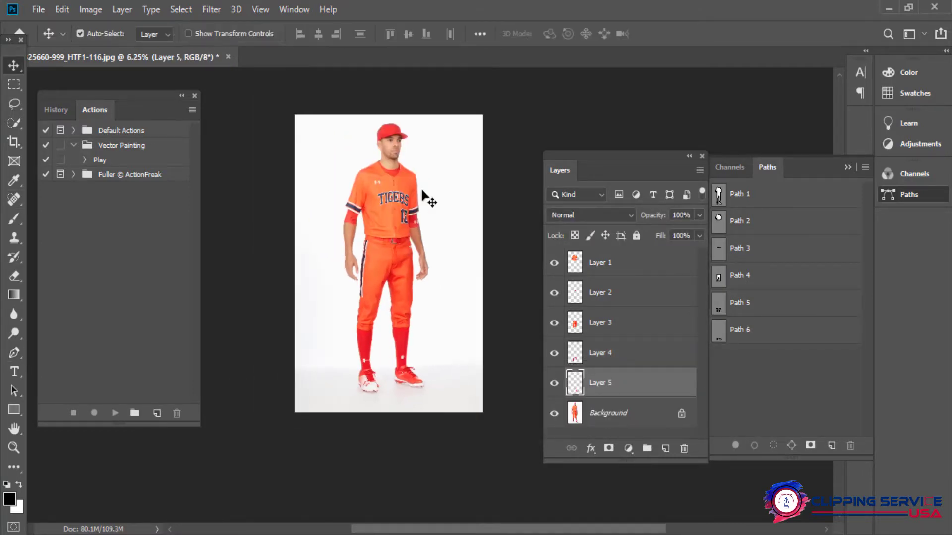
{"action": "left_click_drag", "start_coordinate": [392, 196], "coordinate": [456, 194]}
{"action": "left_click_drag", "start_coordinate": [416, 283], "coordinate": [470, 287]}
{"action": "left_click_drag", "start_coordinate": [367, 347], "coordinate": [316, 347]}
{"action": "key", "text": "ctrl+plus"}
{"action": "left_click_drag", "start_coordinate": [456, 452], "coordinate": [532, 429]}
Step: Shift the pants cutout slightly farther from the player and raise the jersey cutout toward the canvas's upper corner
{"action": "key", "text": "ctrl+plus"}
{"action": "left_click", "coordinate": [357, 262]}
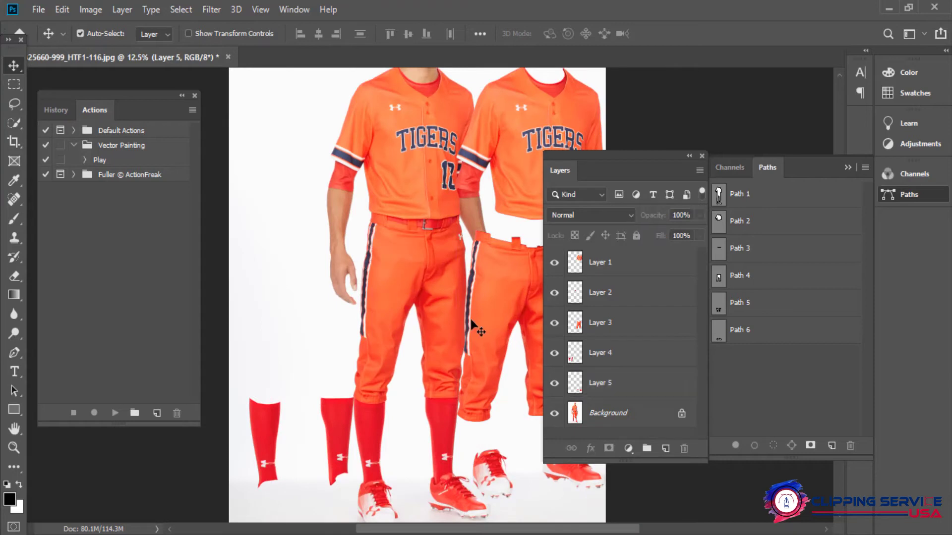
{"action": "key", "text": "ctrl+minus"}
{"action": "left_click_drag", "start_coordinate": [463, 298], "coordinate": [480, 298]}
{"action": "left_click_drag", "start_coordinate": [472, 173], "coordinate": [474, 111]}
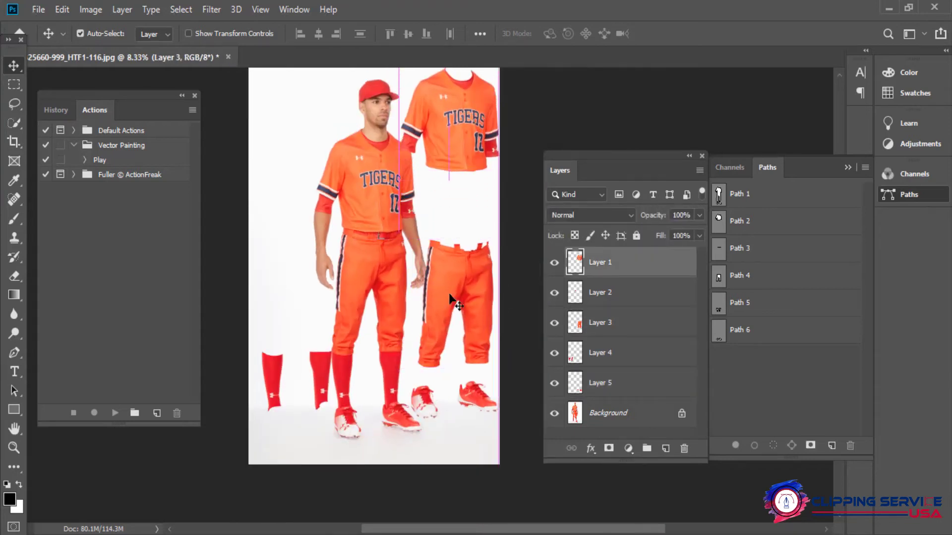
{"action": "key", "text": "ctrl+minus"}
{"action": "left_click_drag", "start_coordinate": [451, 196], "coordinate": [451, 203]}
Step: Lower the shoes, socks and pants cutouts to space the pieces apart around the player
{"action": "left_click_drag", "start_coordinate": [439, 399], "coordinate": [439, 434]}
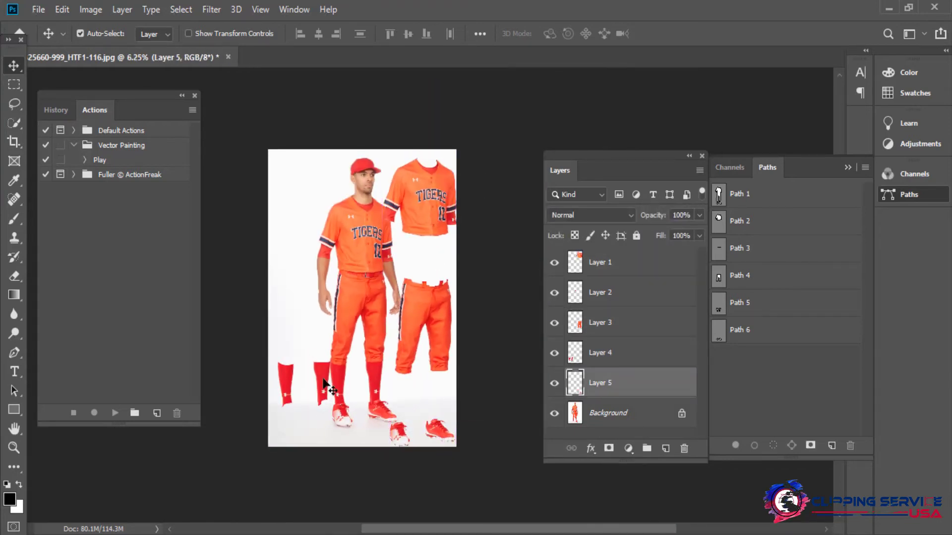
{"action": "left_click_drag", "start_coordinate": [323, 384], "coordinate": [317, 395]}
{"action": "left_click_drag", "start_coordinate": [442, 347], "coordinate": [518, 364]}
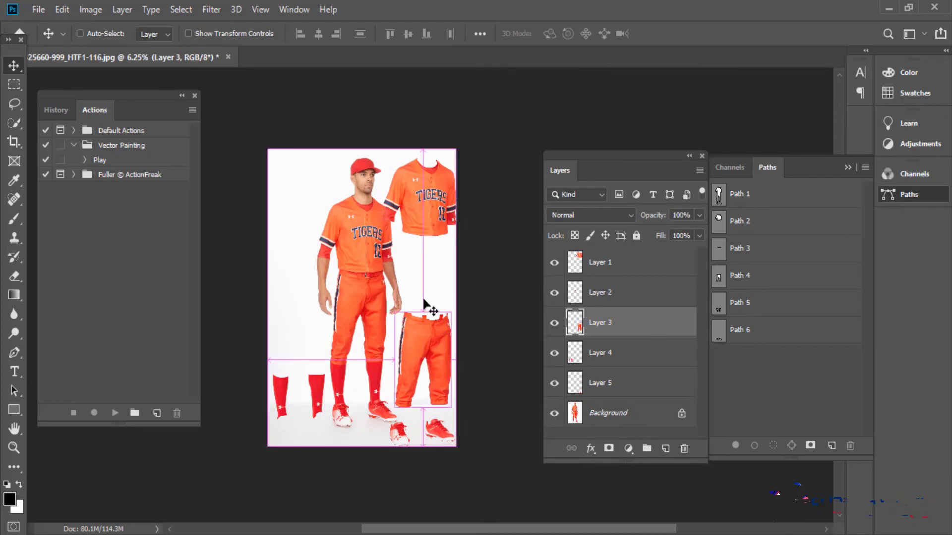